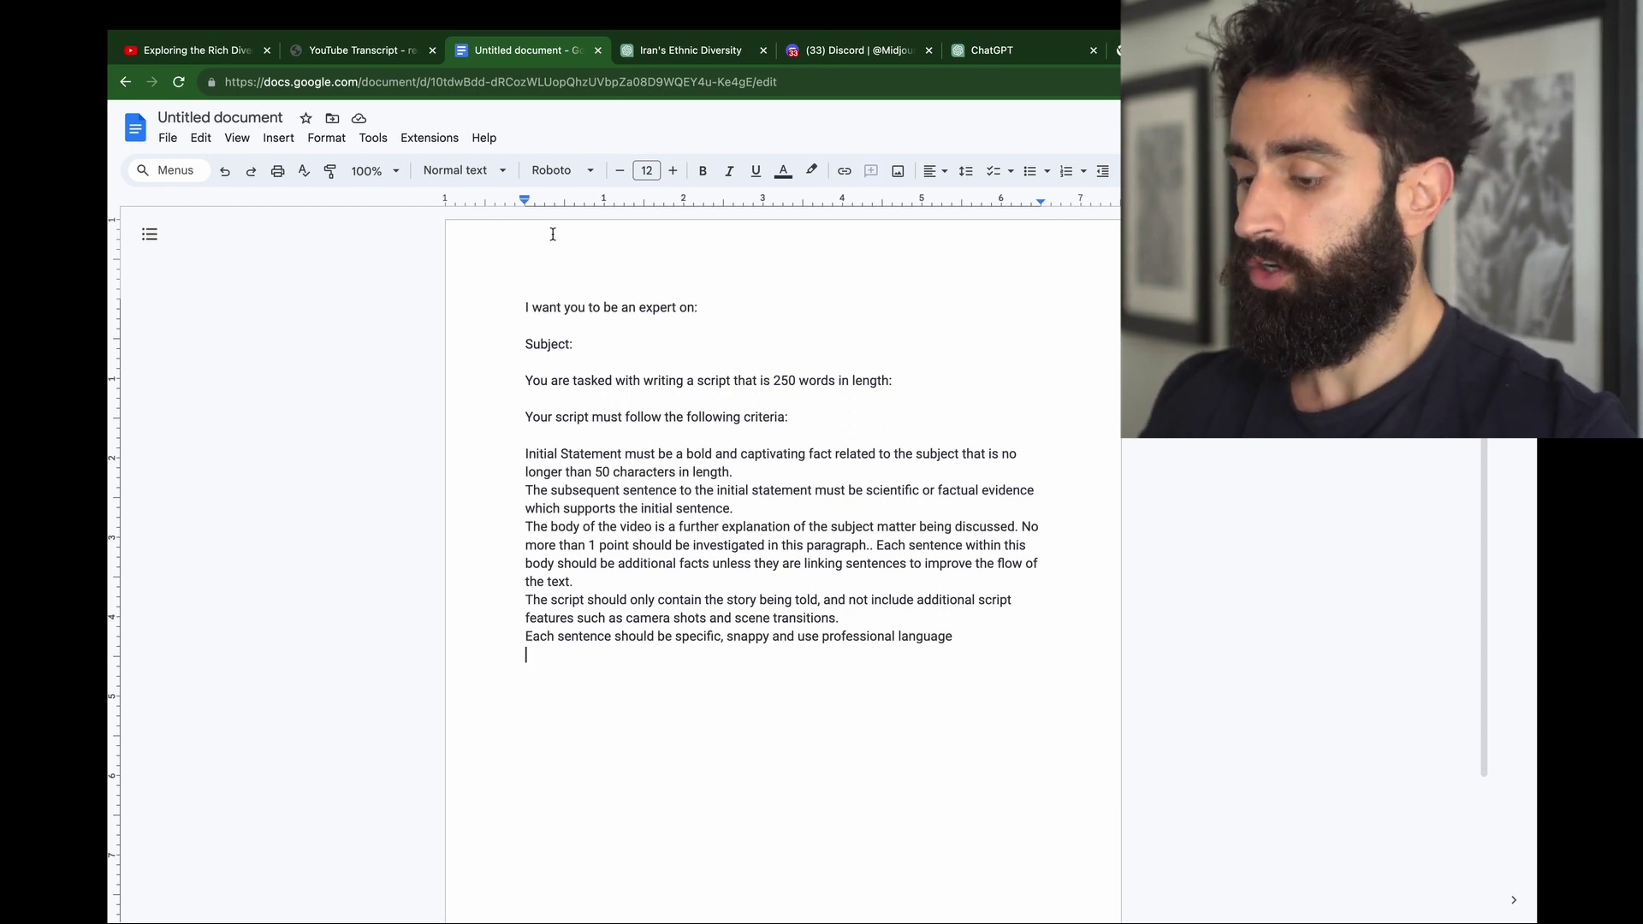
# Step: Copy the whole script-writing prompt from the document into ChatGPT's message and fill in the subject as "Ethnic groups of Pakistan"
pyautogui.hotkey('ctrl', 'a')
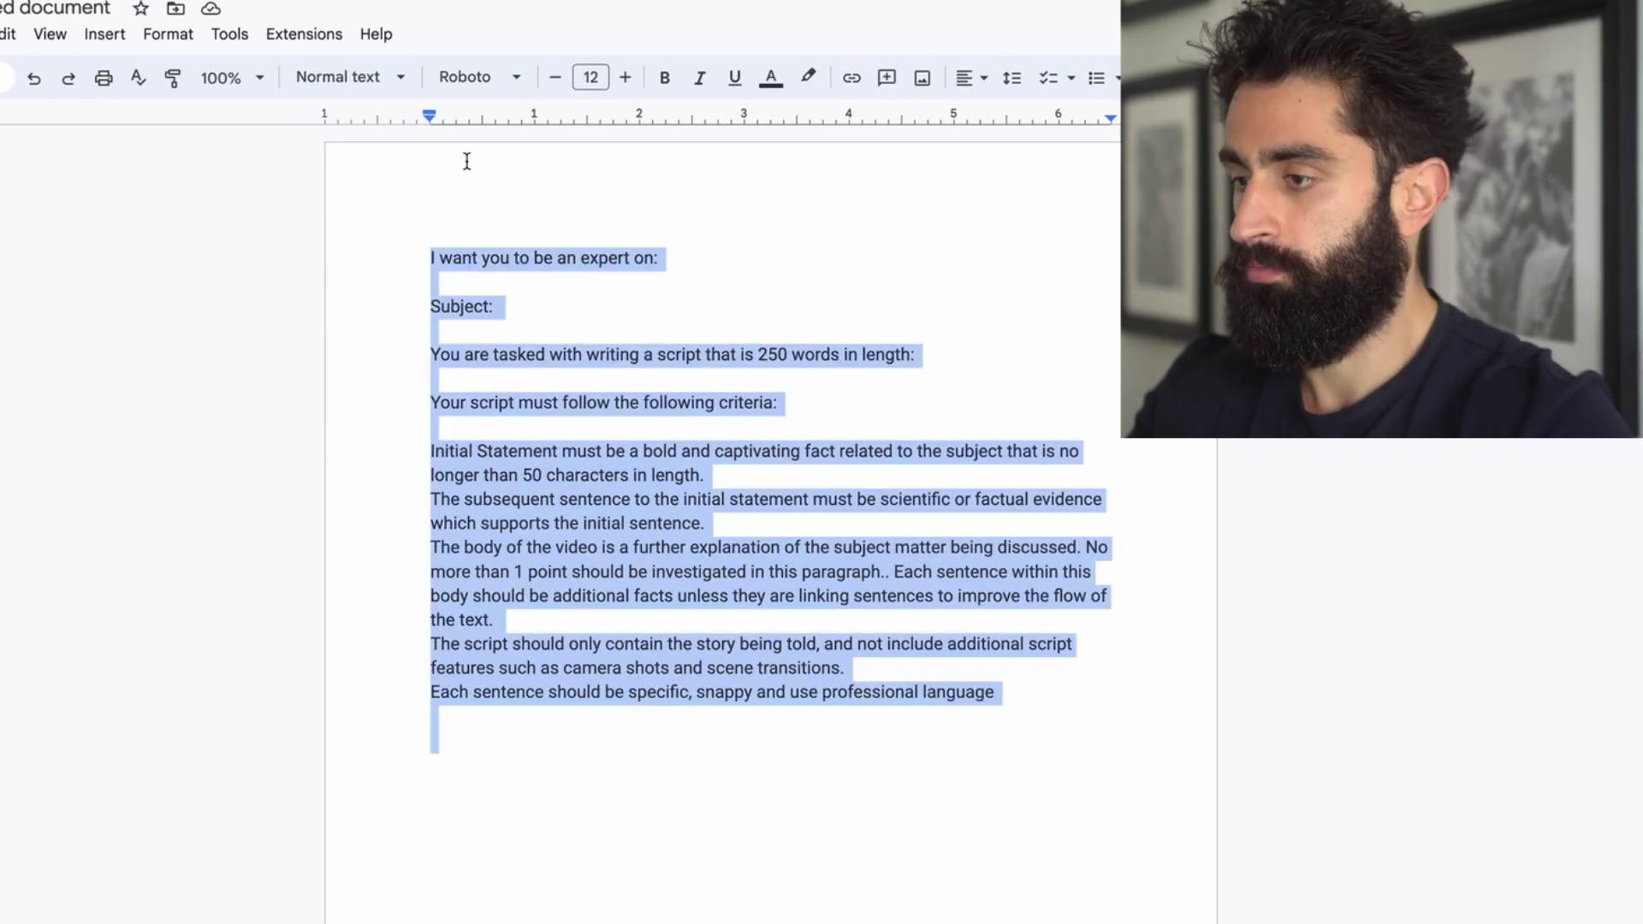
pyautogui.click(590, 35)
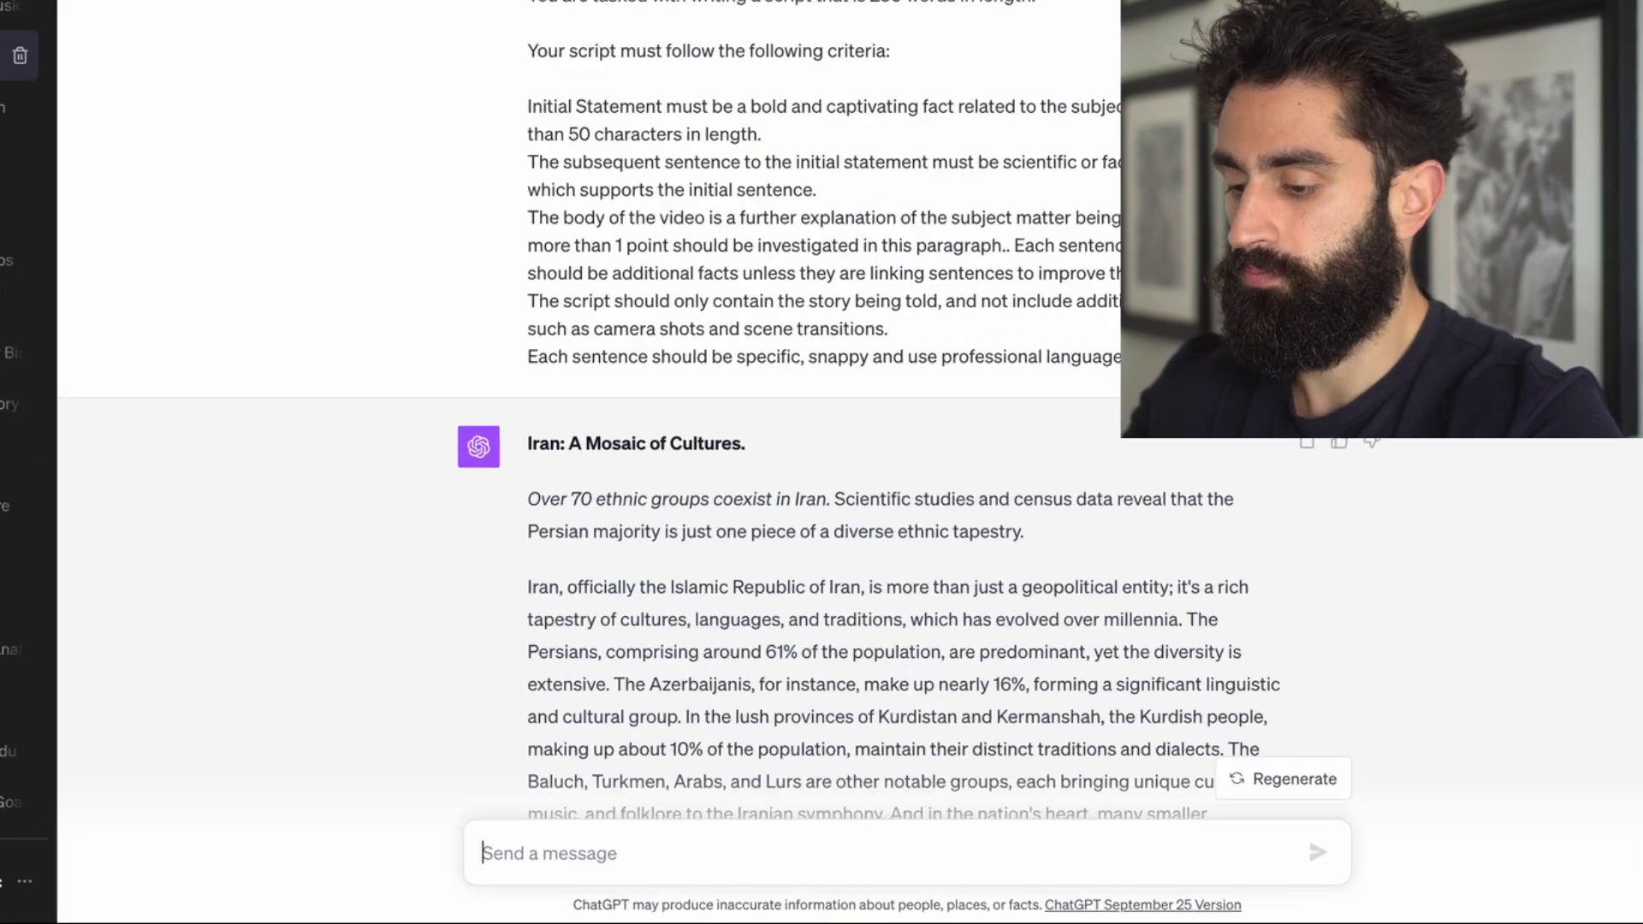
pyautogui.hotkey('ctrl', 'v')
pyautogui.scroll(10, 741, 749)
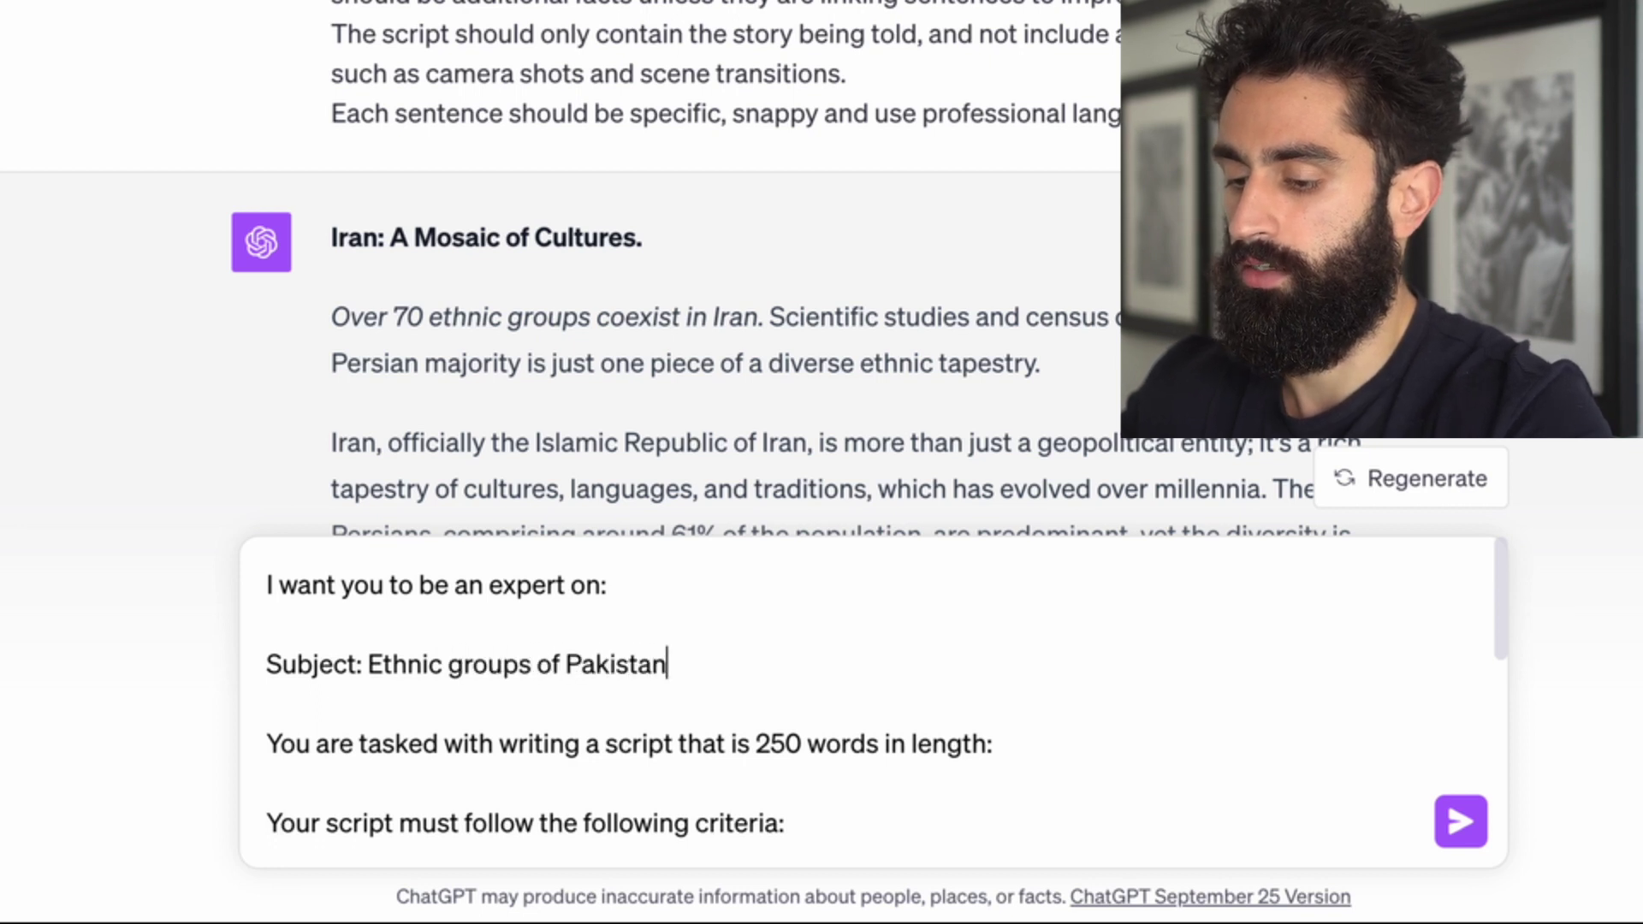
# Step: Review the remaining script criteria in the drafted message and send the prompt
pyautogui.scroll(-3, 537, 719)
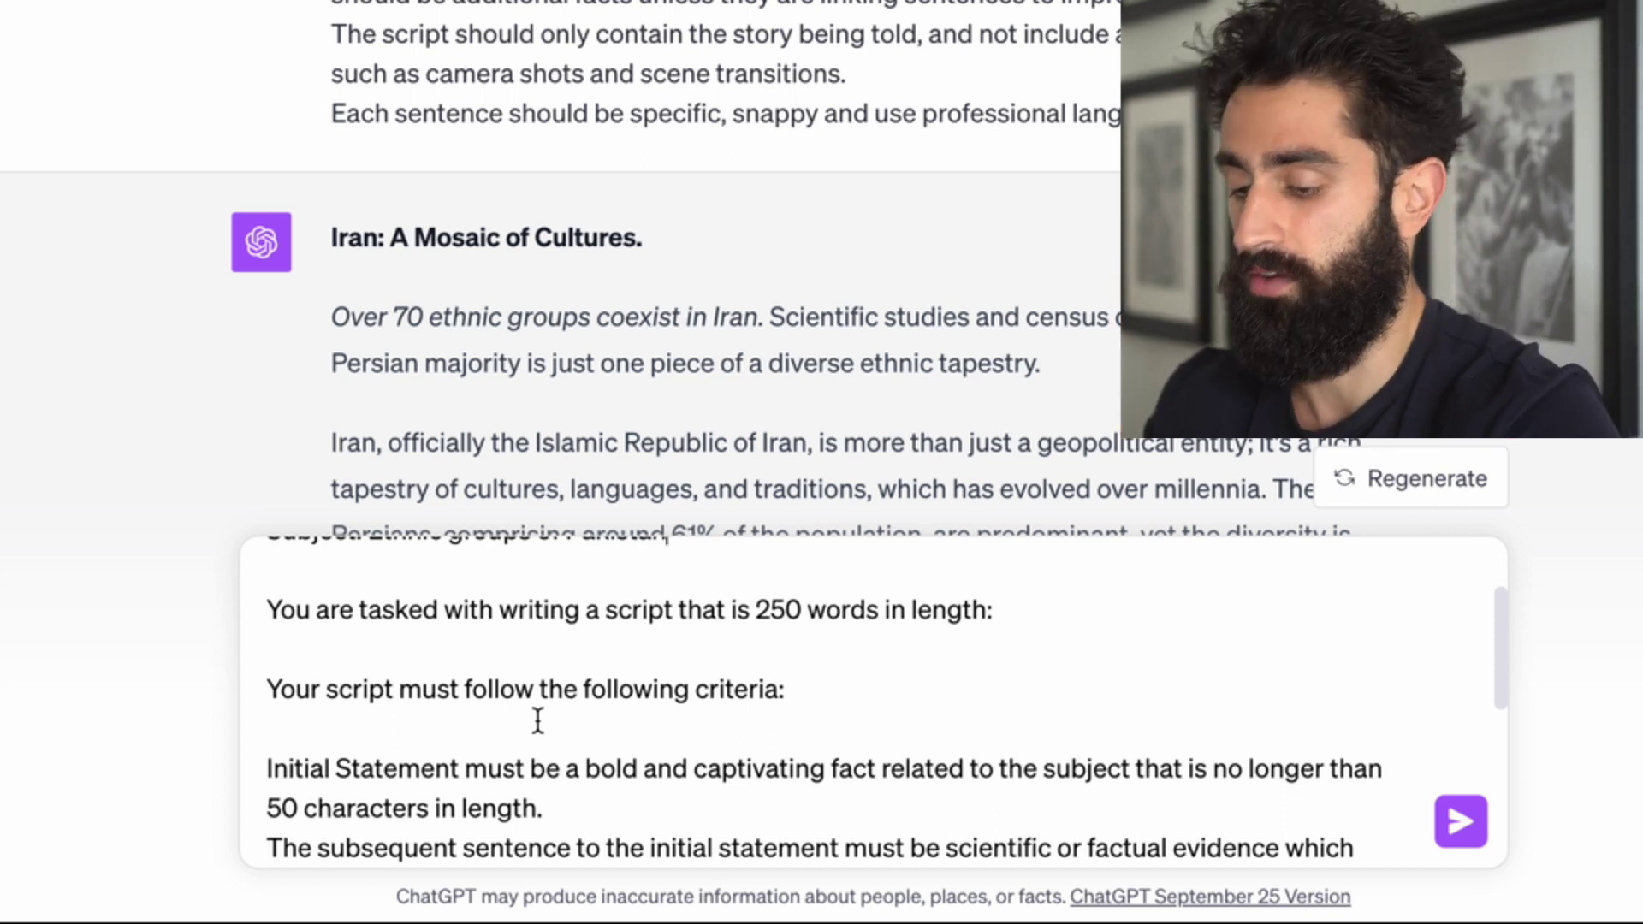
pyautogui.scroll(-5, 538, 719)
pyautogui.click(530, 705)
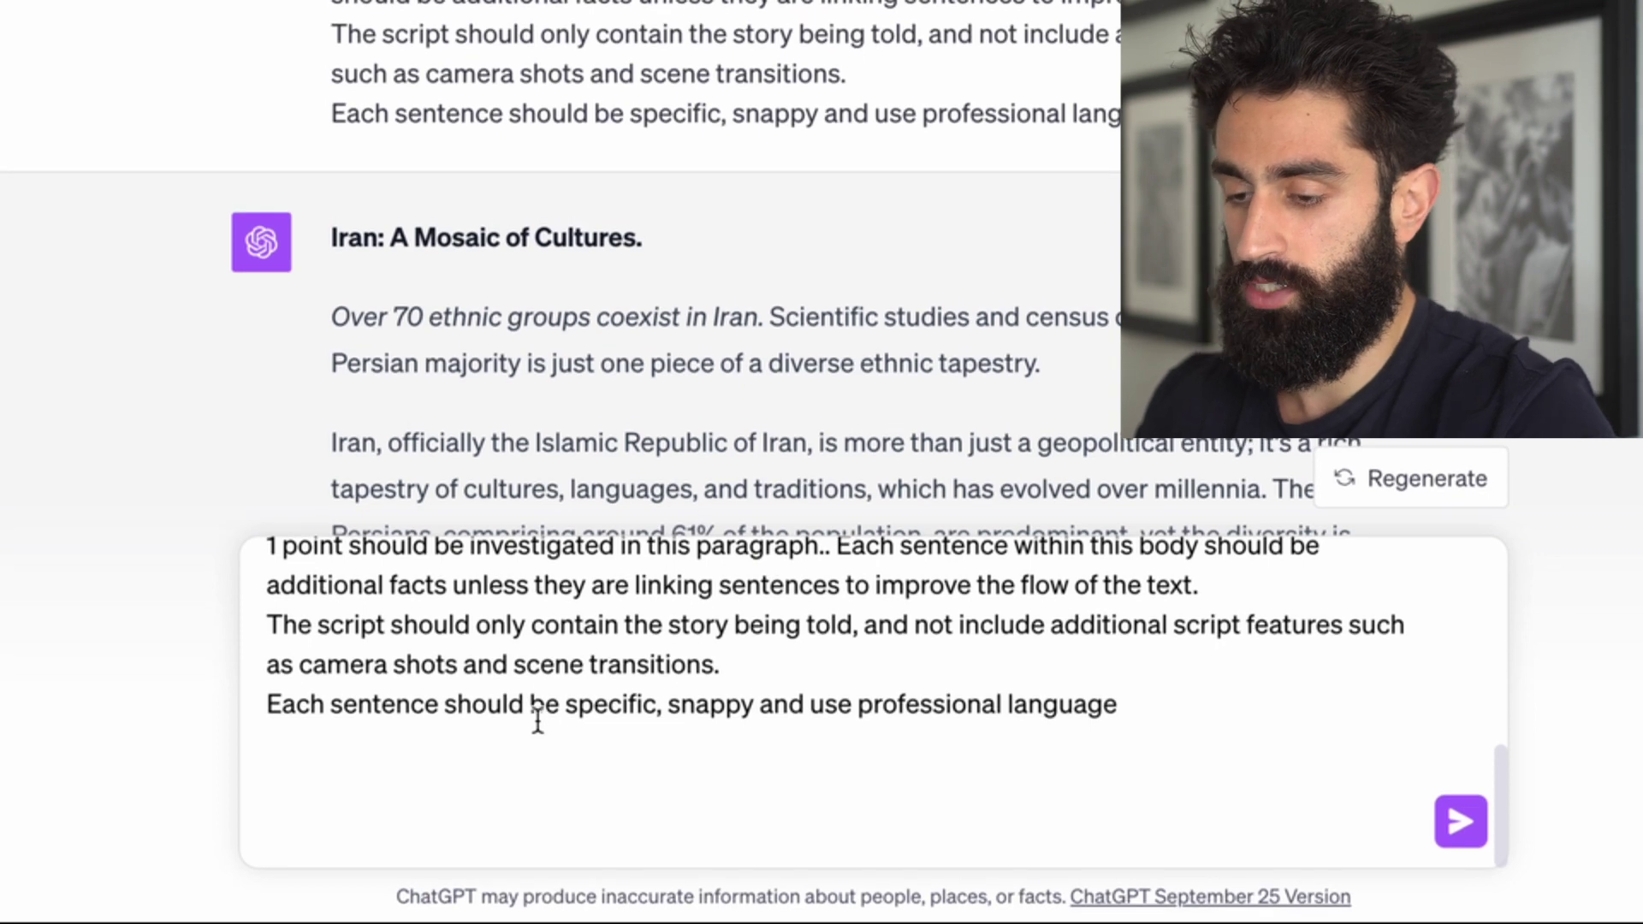
pyautogui.press('Return')
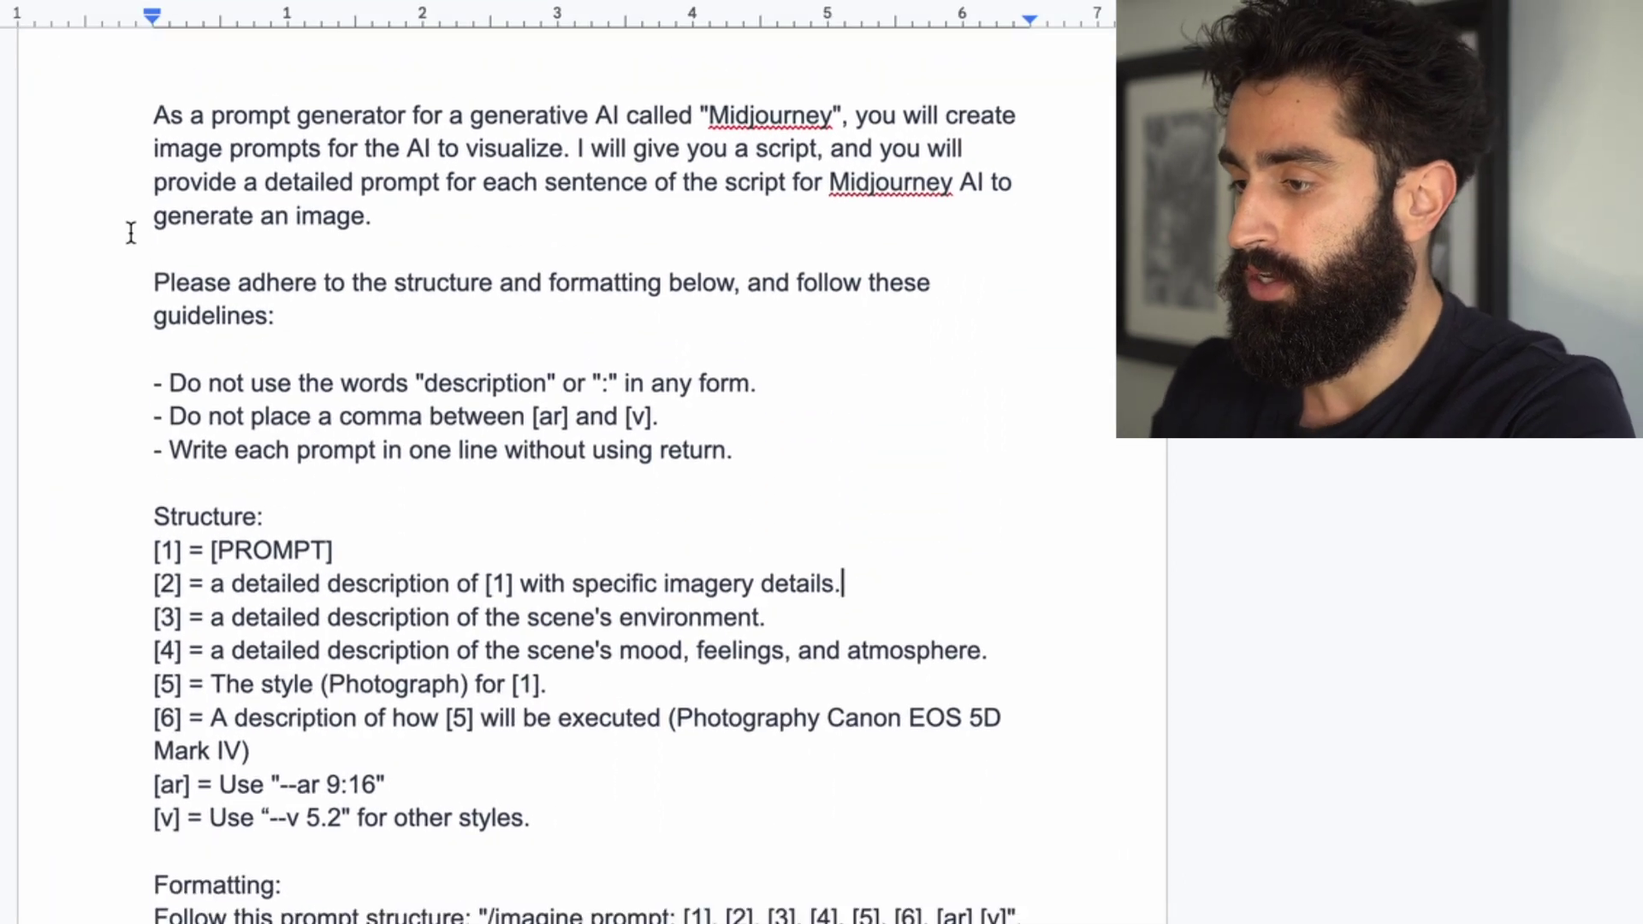
# Step: Copy the full Midjourney prompt-generator instructions, including the Punjab script, from the document into a new GPT-4 chat and send them
pyautogui.hotkey('ctrl', 'a')
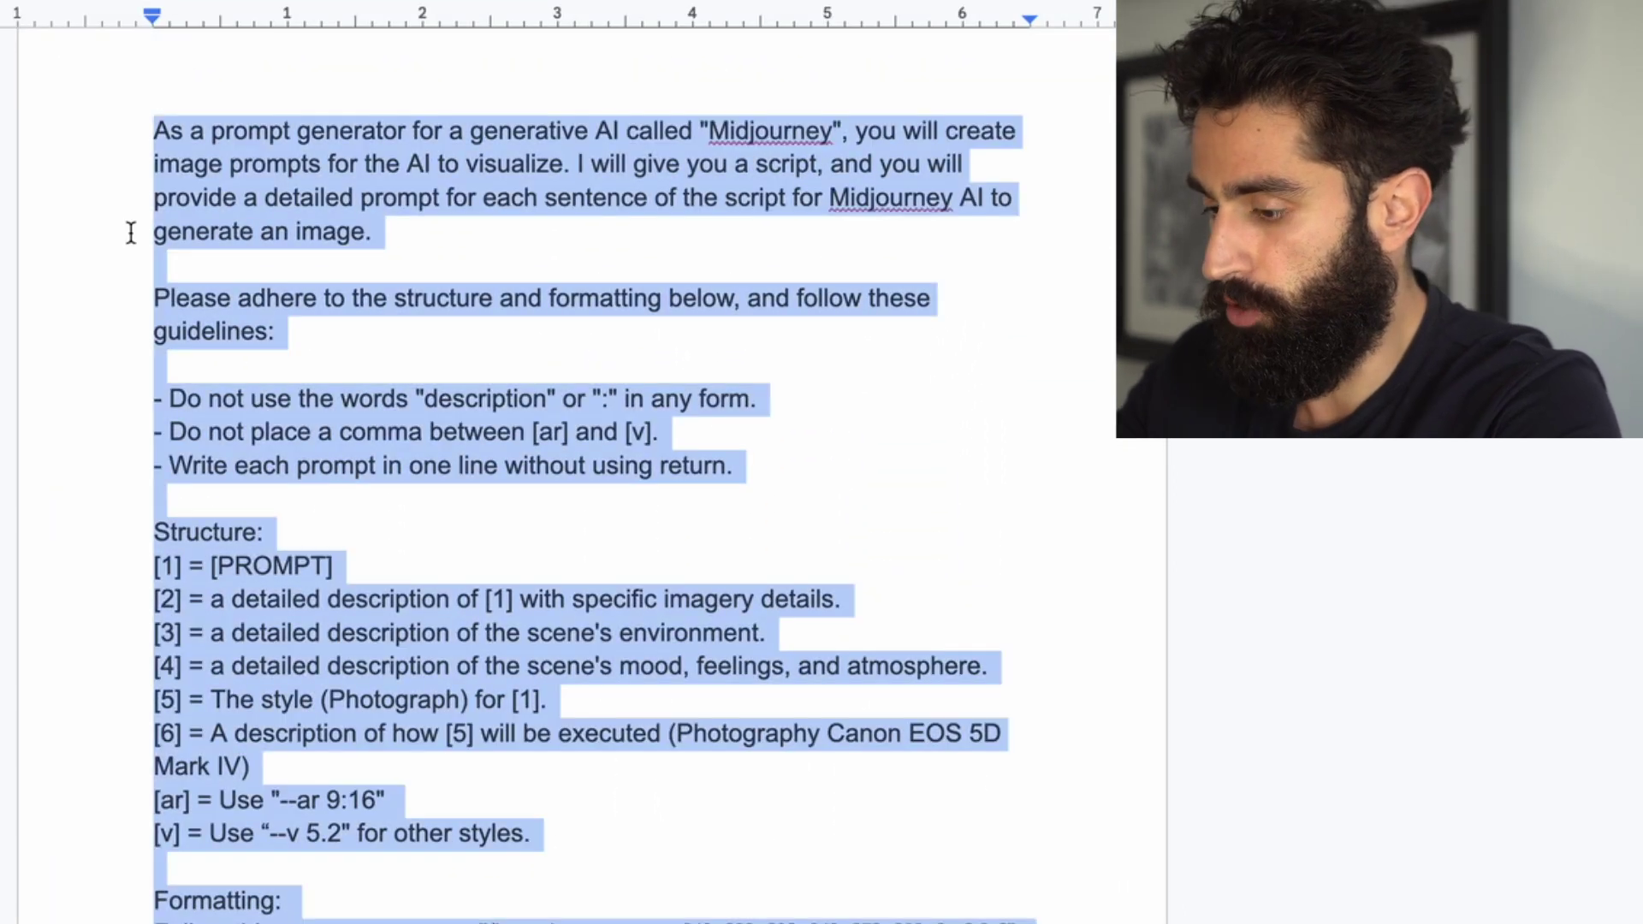
pyautogui.scroll(-15, 130, 233)
pyautogui.scroll(-5, 130, 233)
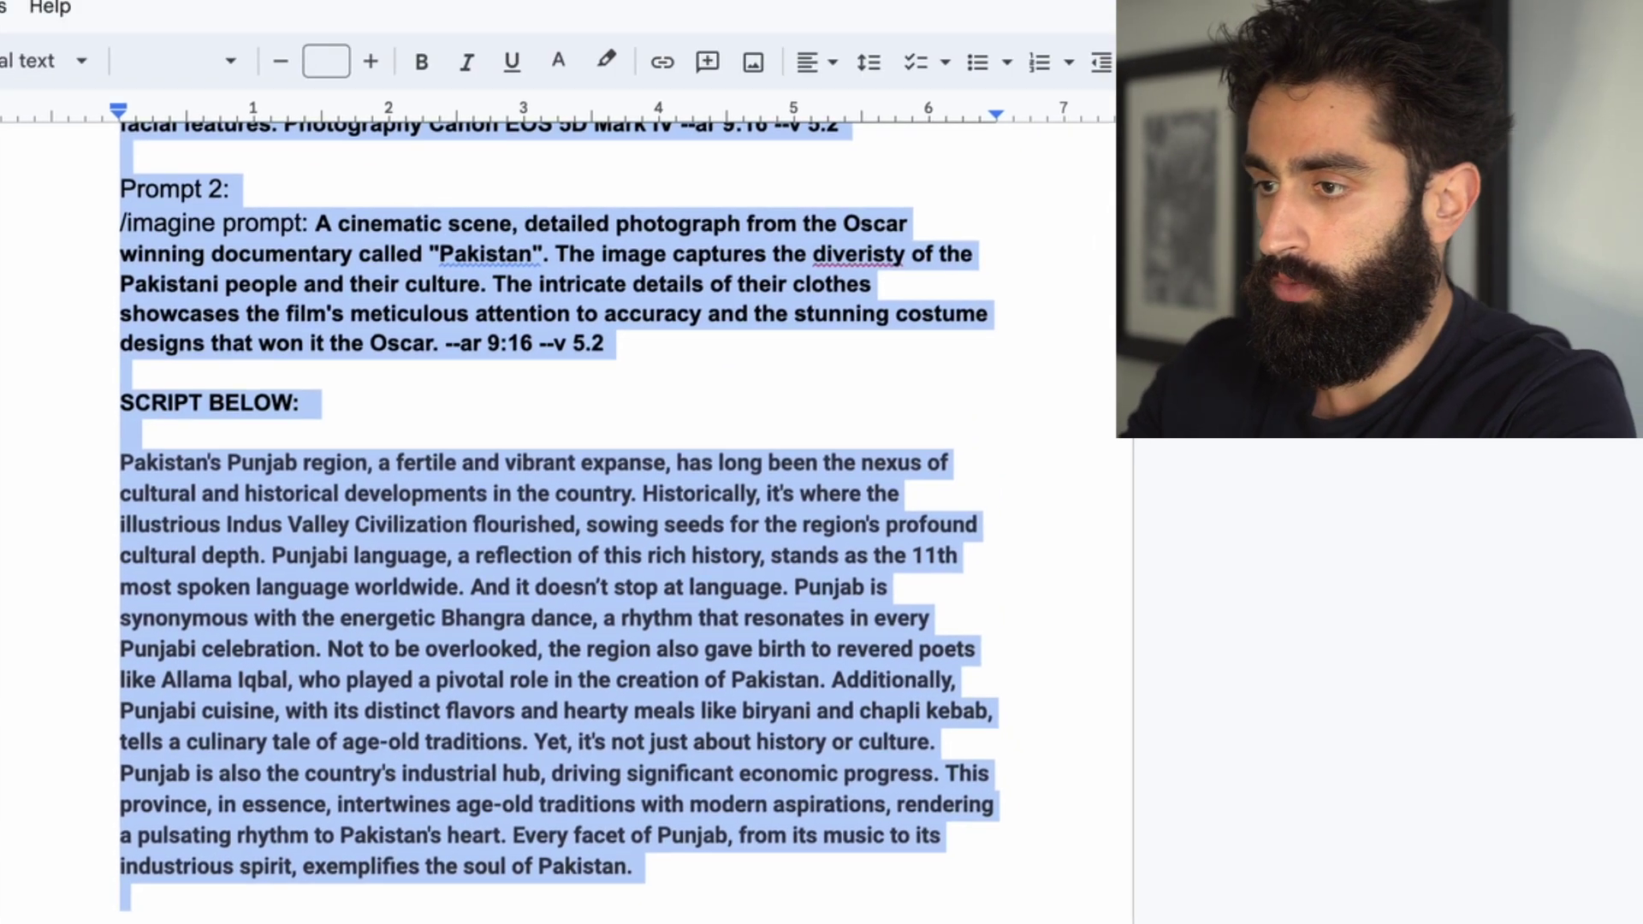
pyautogui.click(695, 46)
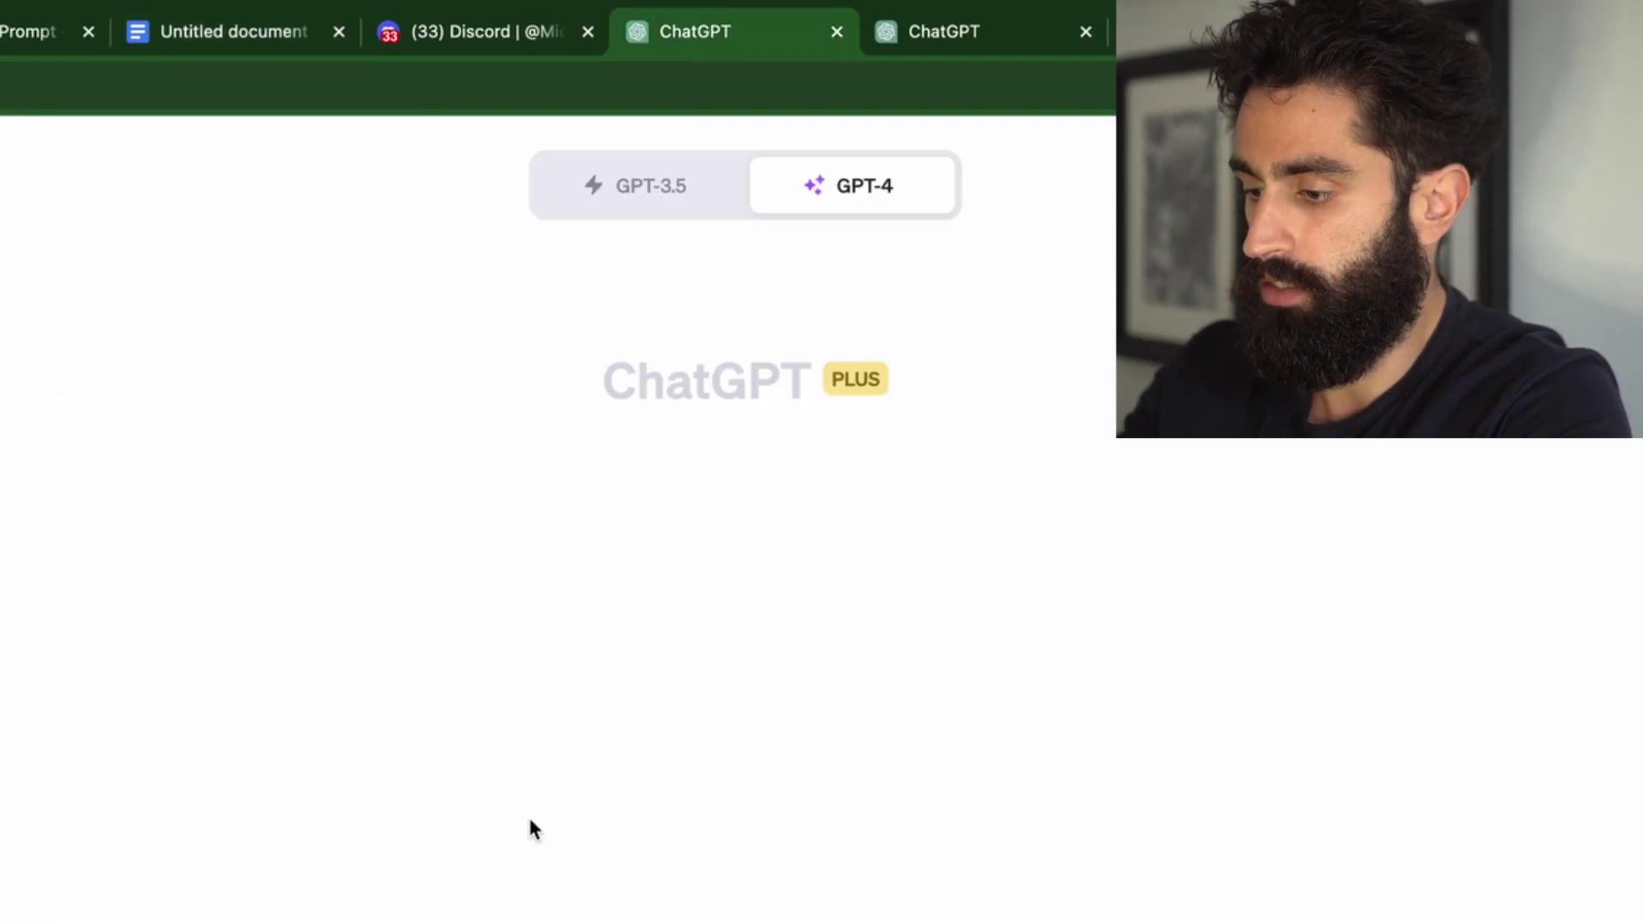
pyautogui.hotkey('ctrl', 'v')
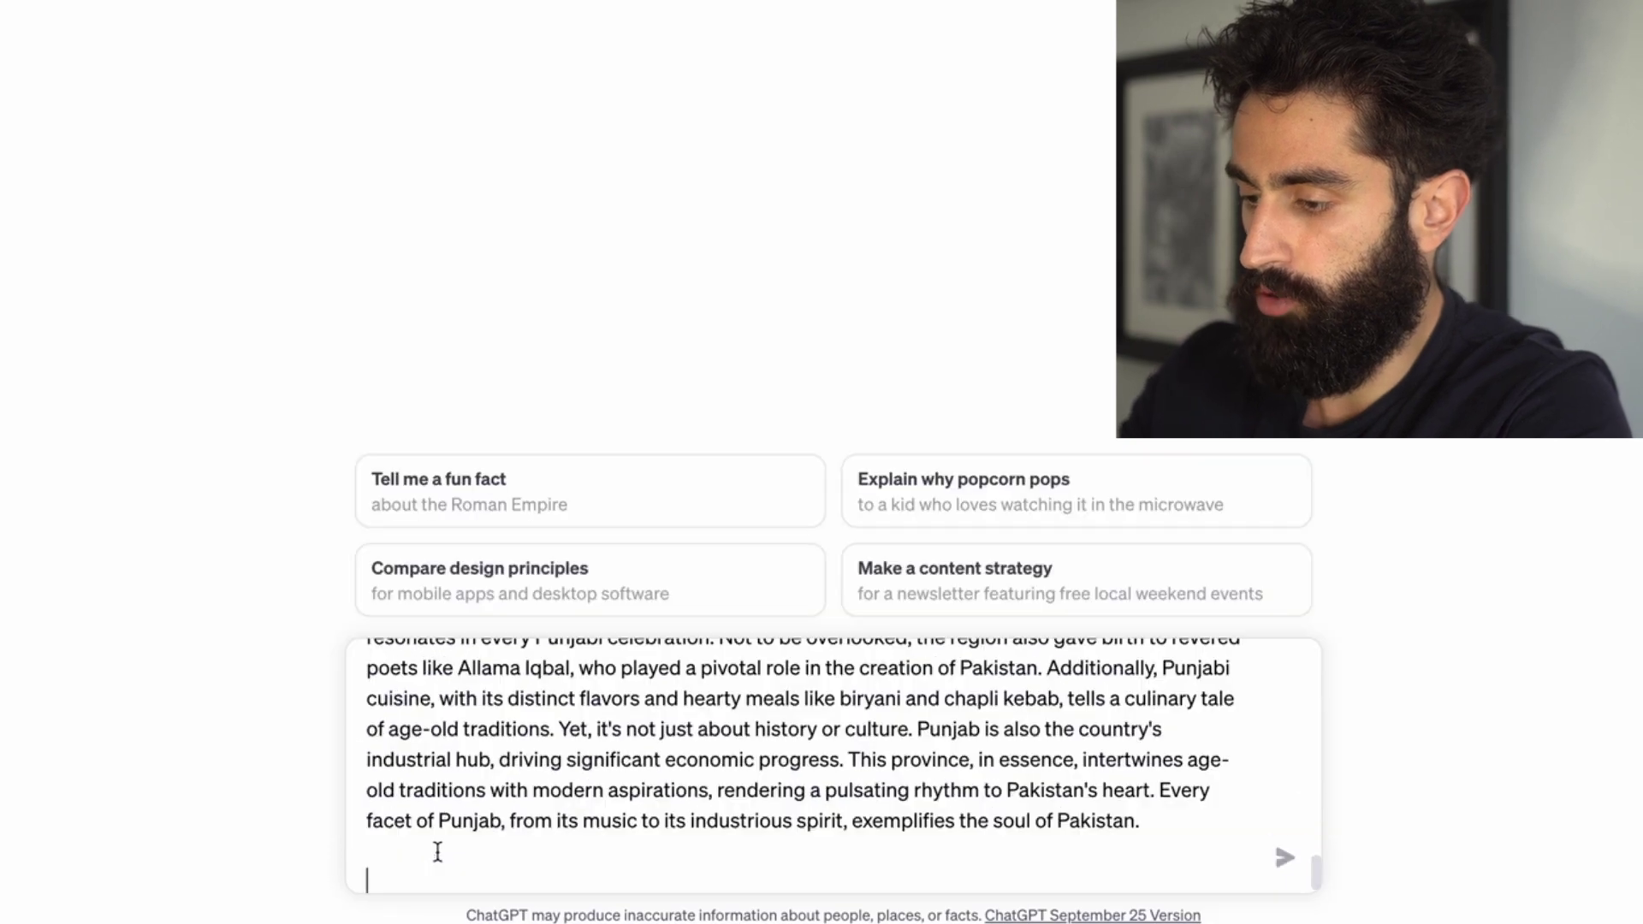
pyautogui.press('Return')
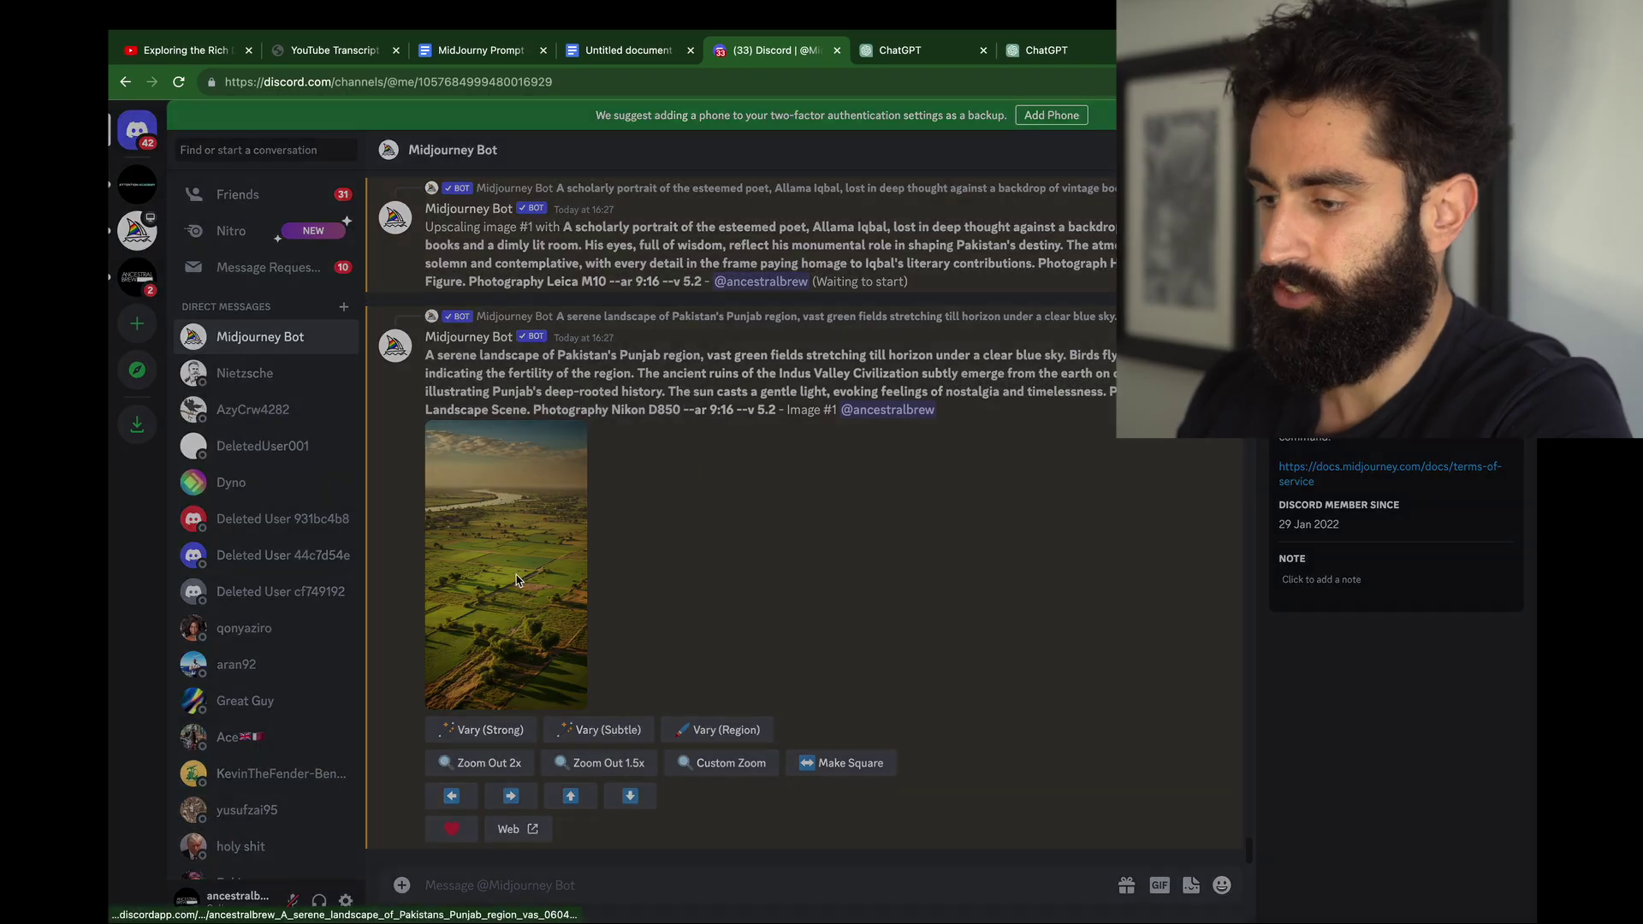
# Step: Open the upscaled Punjab landscape image from the Midjourney Bot chat in the browser and inspect it at full size
pyautogui.click(514, 578)
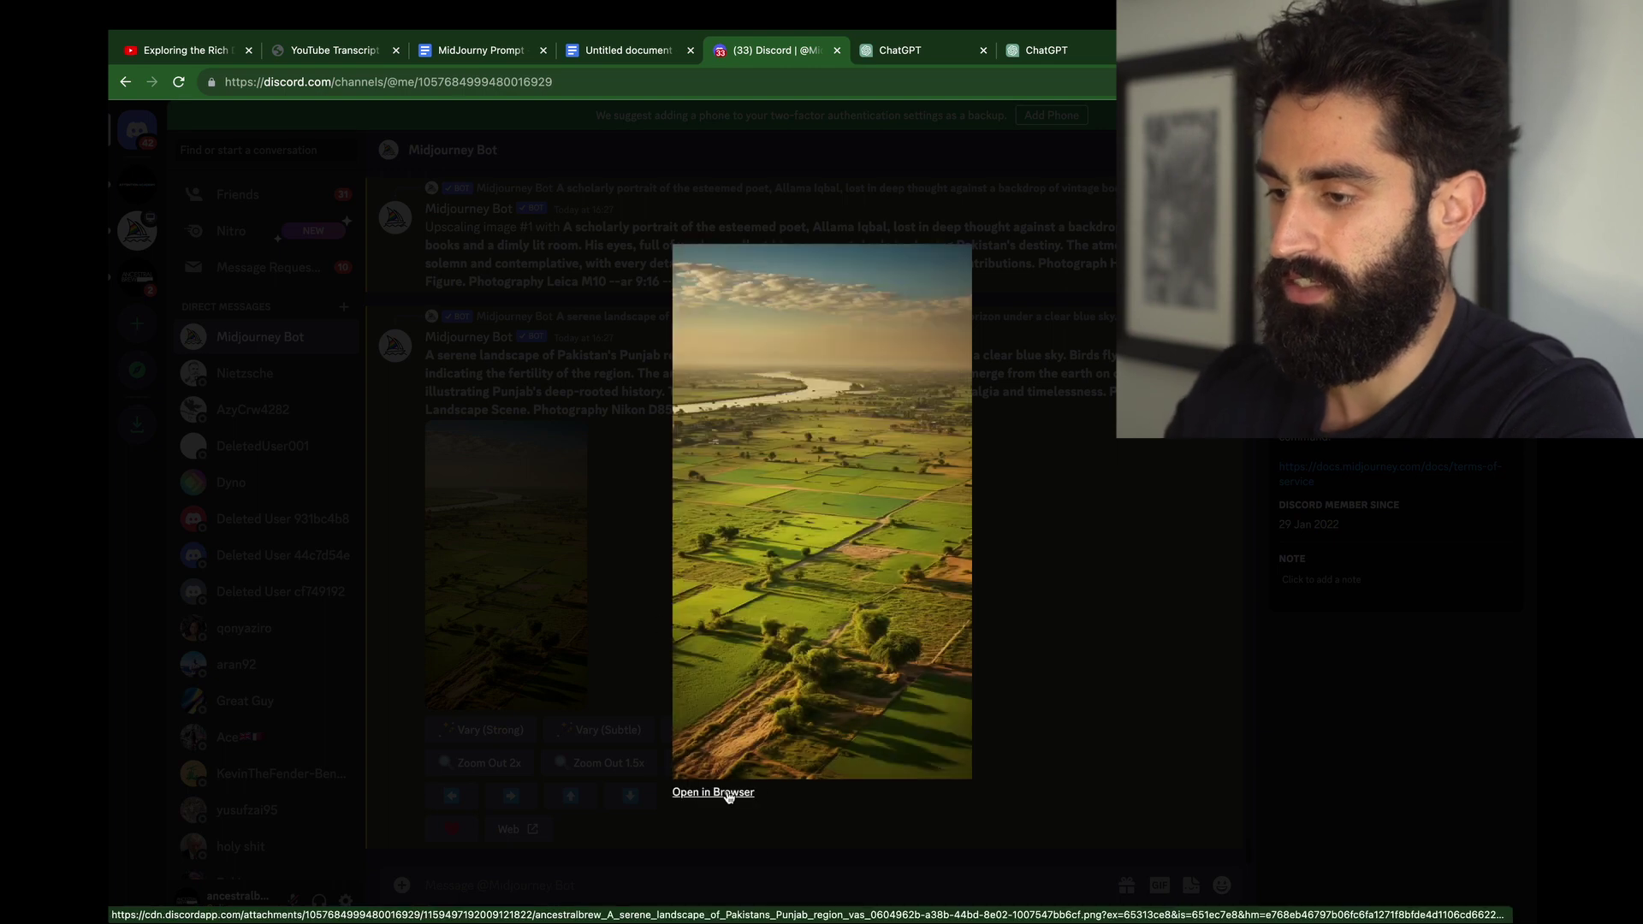
pyautogui.click(728, 796)
pyautogui.click(759, 471)
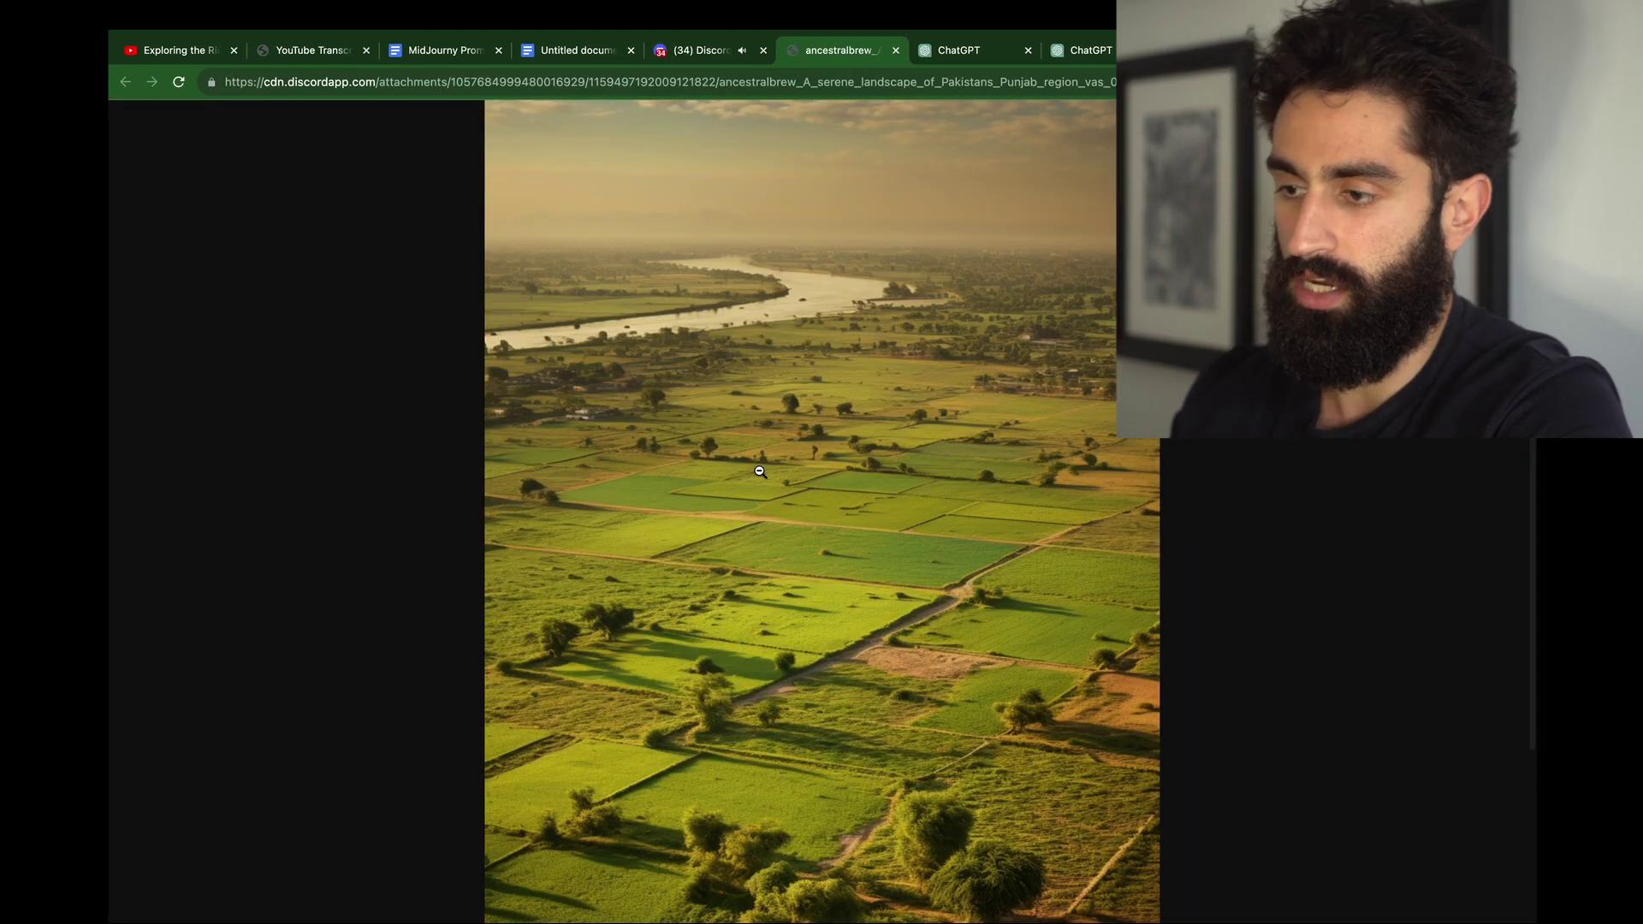
pyautogui.click(759, 471)
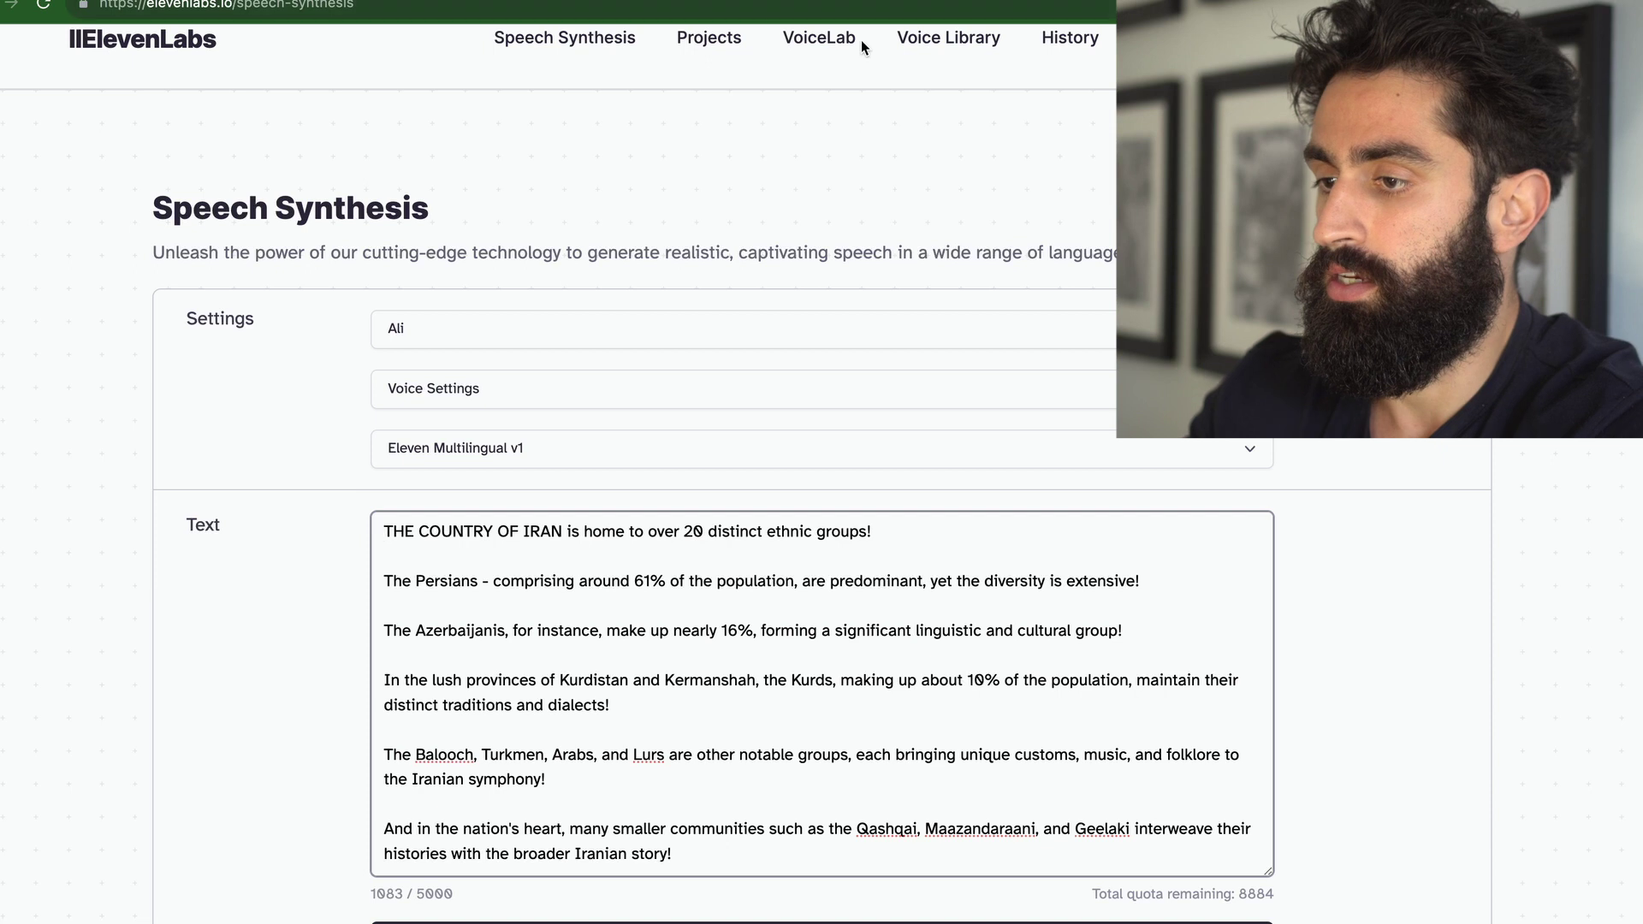
# Step: Browse the community voices in the ElevenLabs Voice Library
pyautogui.click(948, 37)
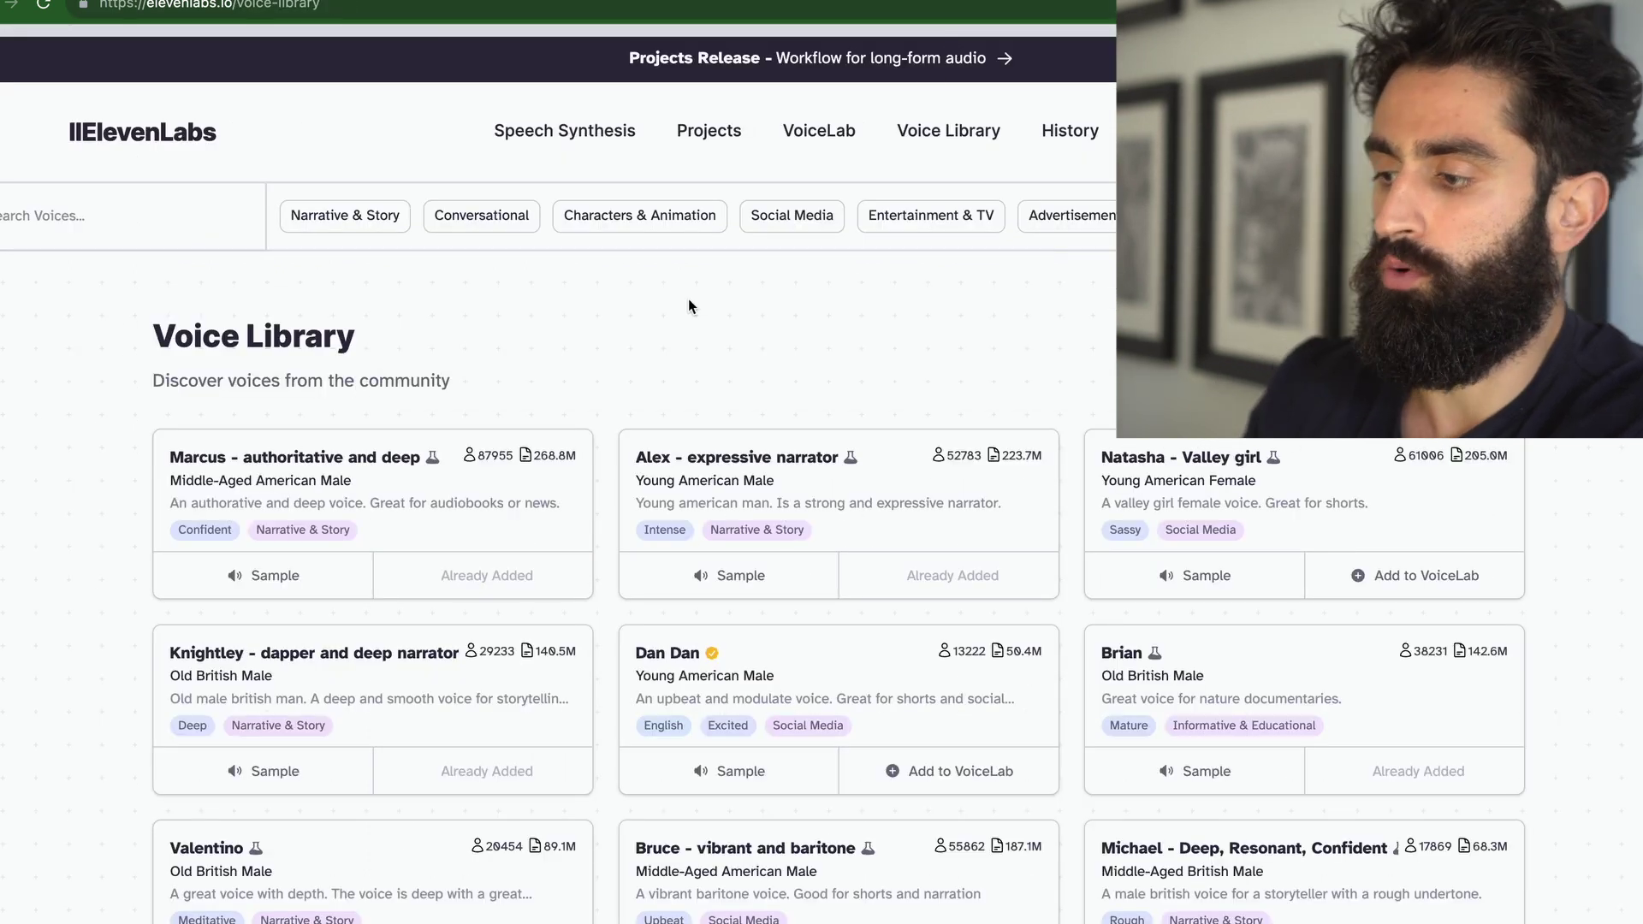
pyautogui.scroll(-1, 687, 301)
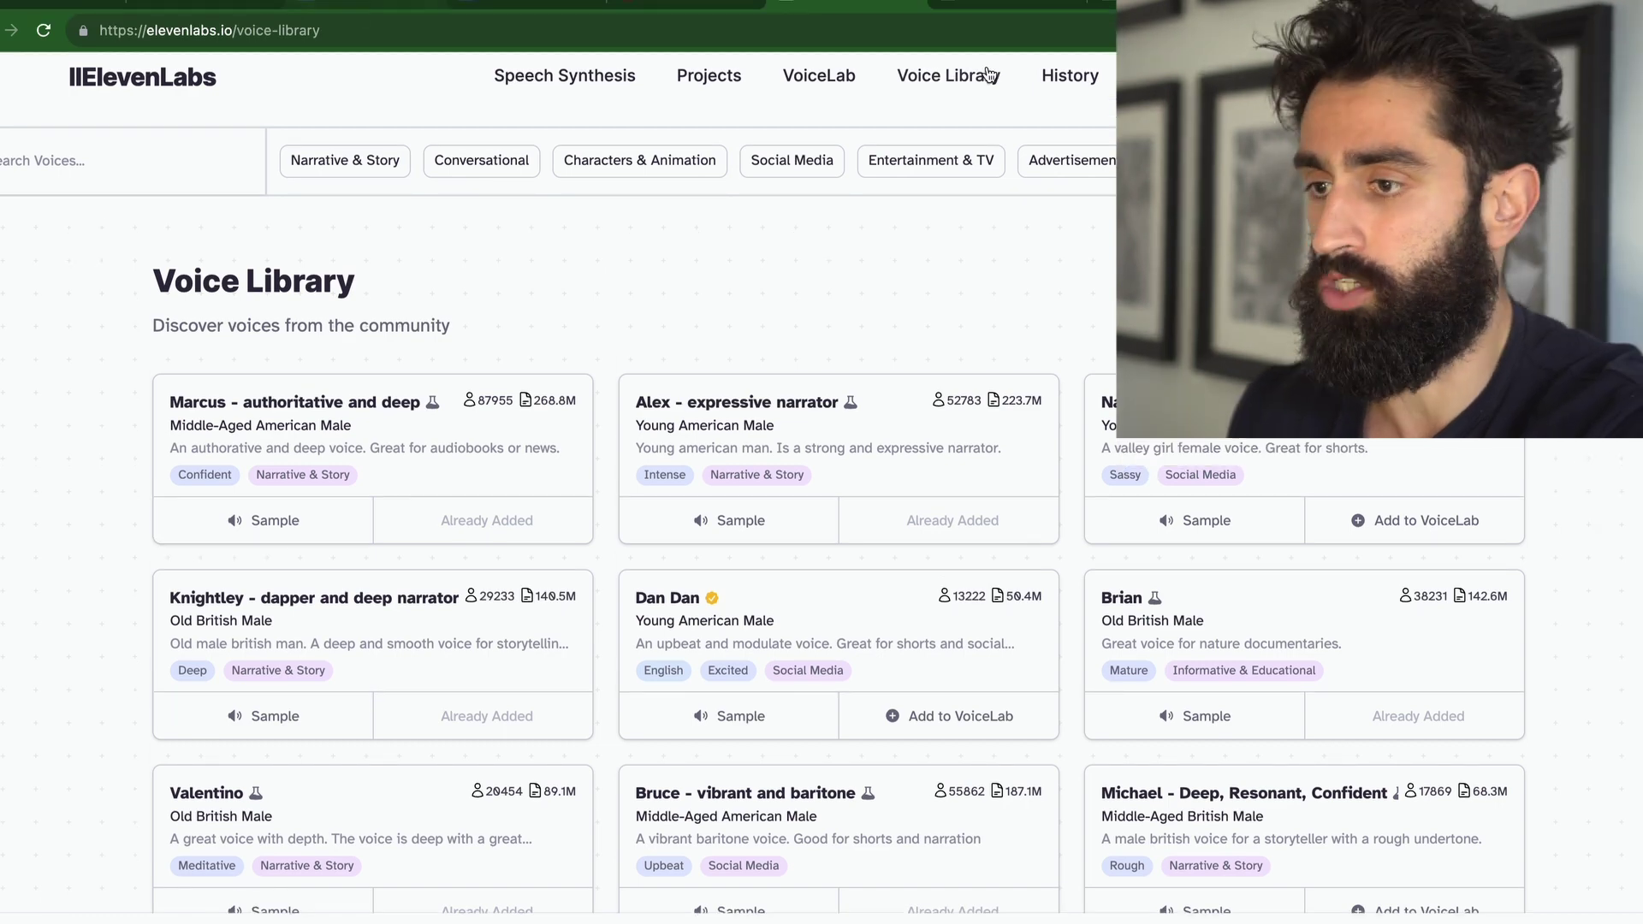
# Step: Copy the Punjab script from the ChatGPT conversation into ElevenLabs Speech Synthesis, replacing the existing text, and generate the voiceover
pyautogui.click(988, 4)
pyautogui.scroll(15, 856, 428)
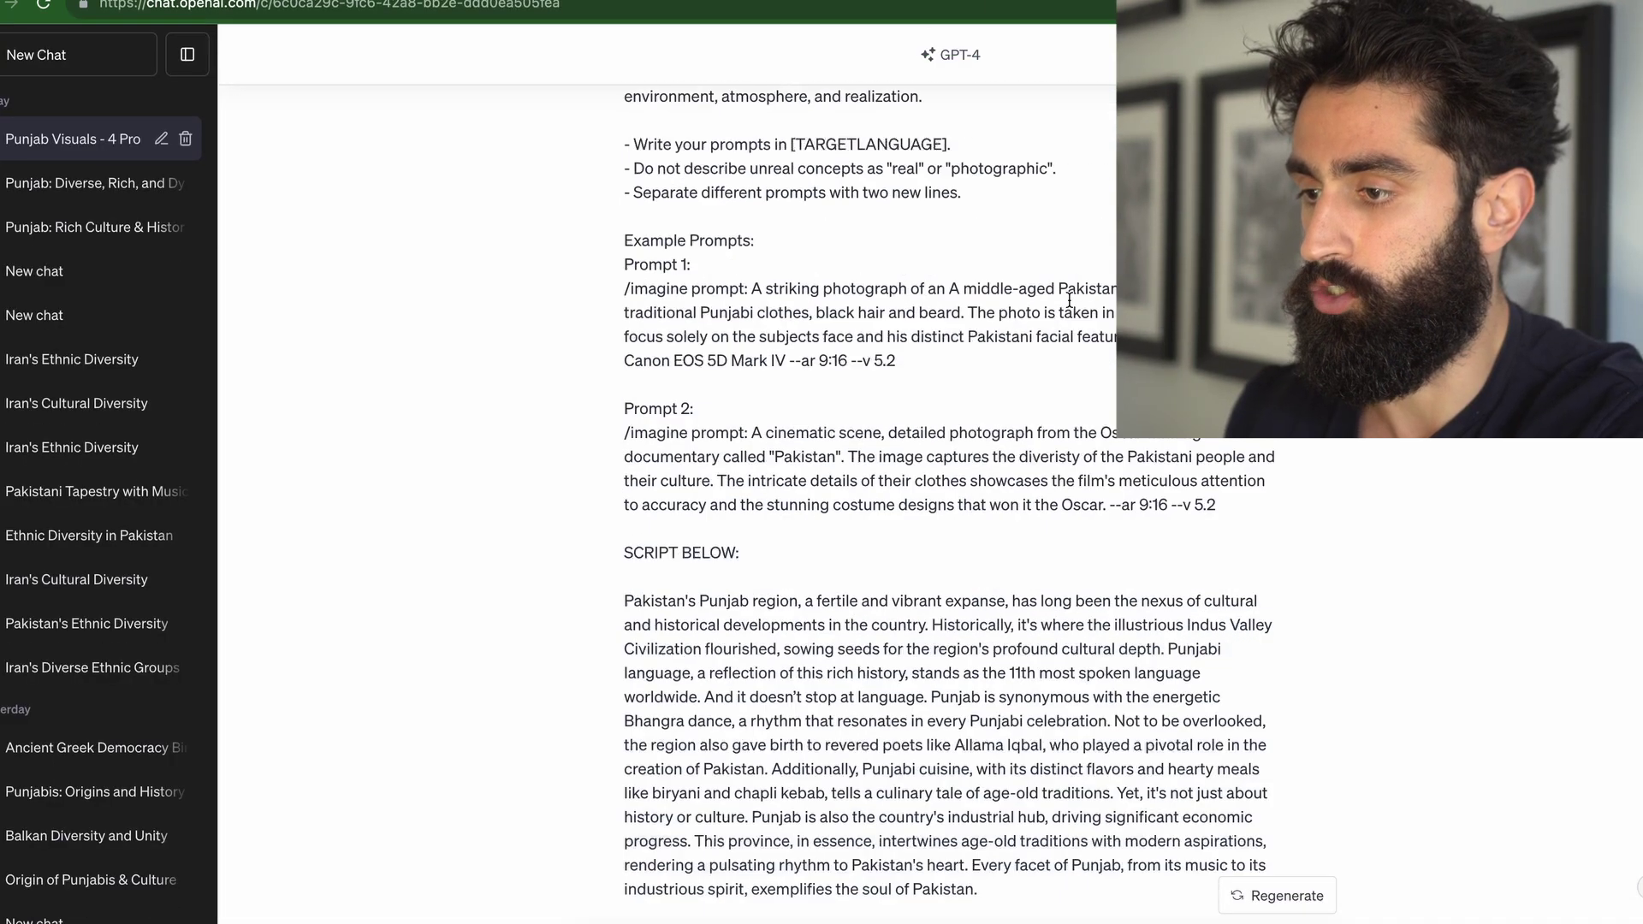
pyautogui.moveTo(624, 866); pyautogui.dragTo(980, 676)
pyautogui.hotkey('ctrl', 'Tab')
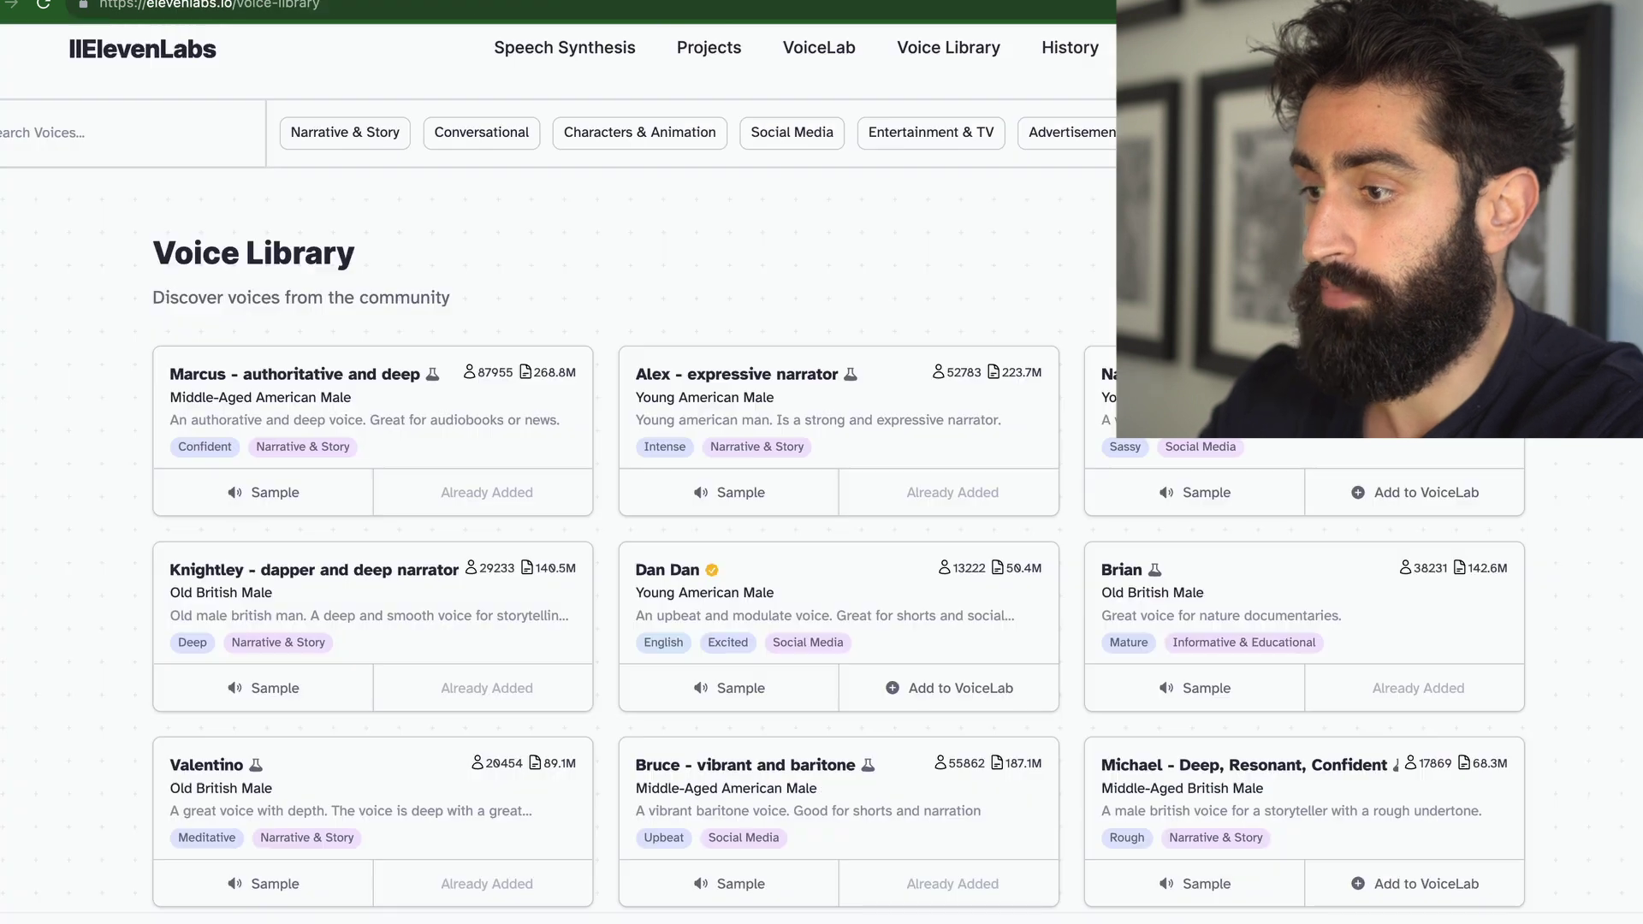
pyautogui.click(708, 49)
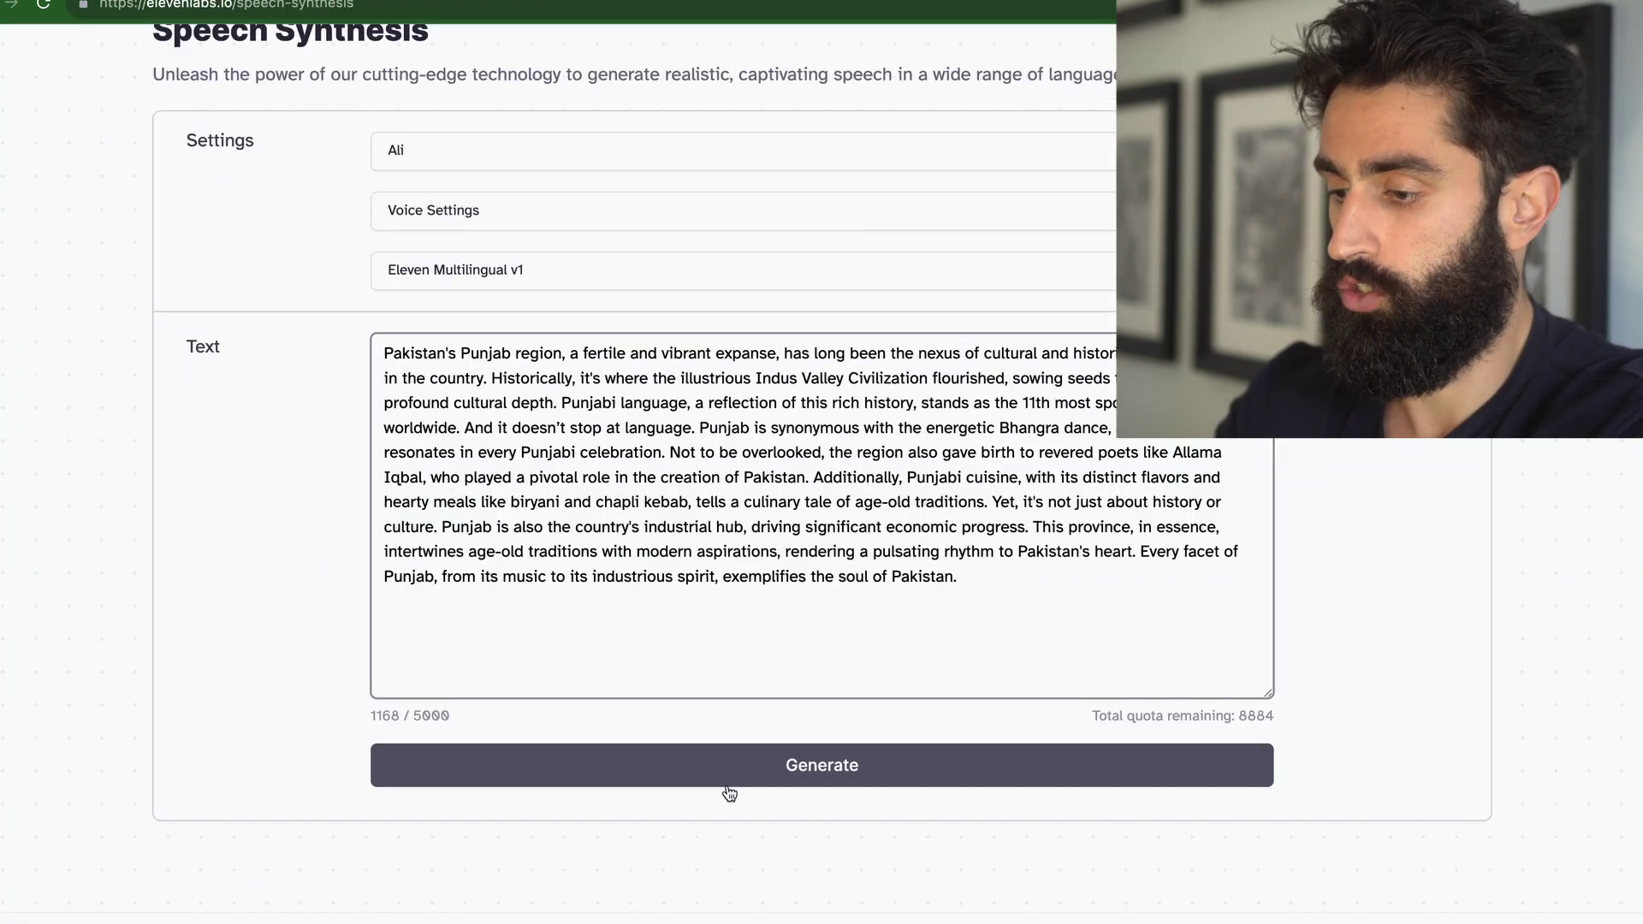
pyautogui.click(700, 780)
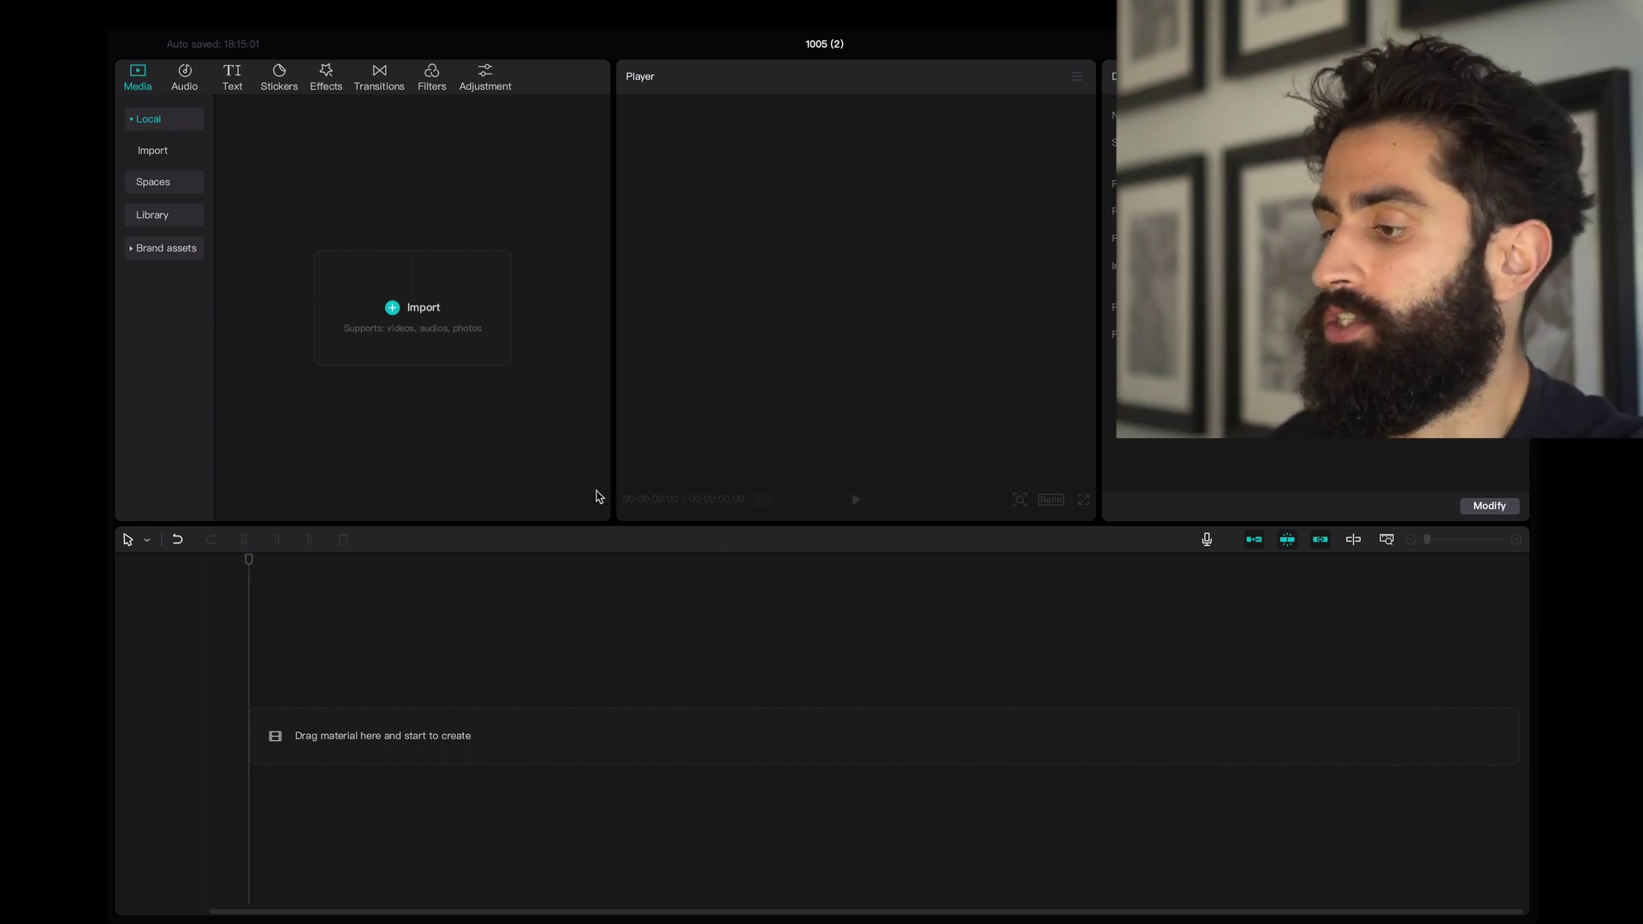
# Step: Import the newest ElevenLabs voiceover MP3 and the "Punjab Pakistan" image folder from Downloads into the CapCut project
pyautogui.click(449, 391)
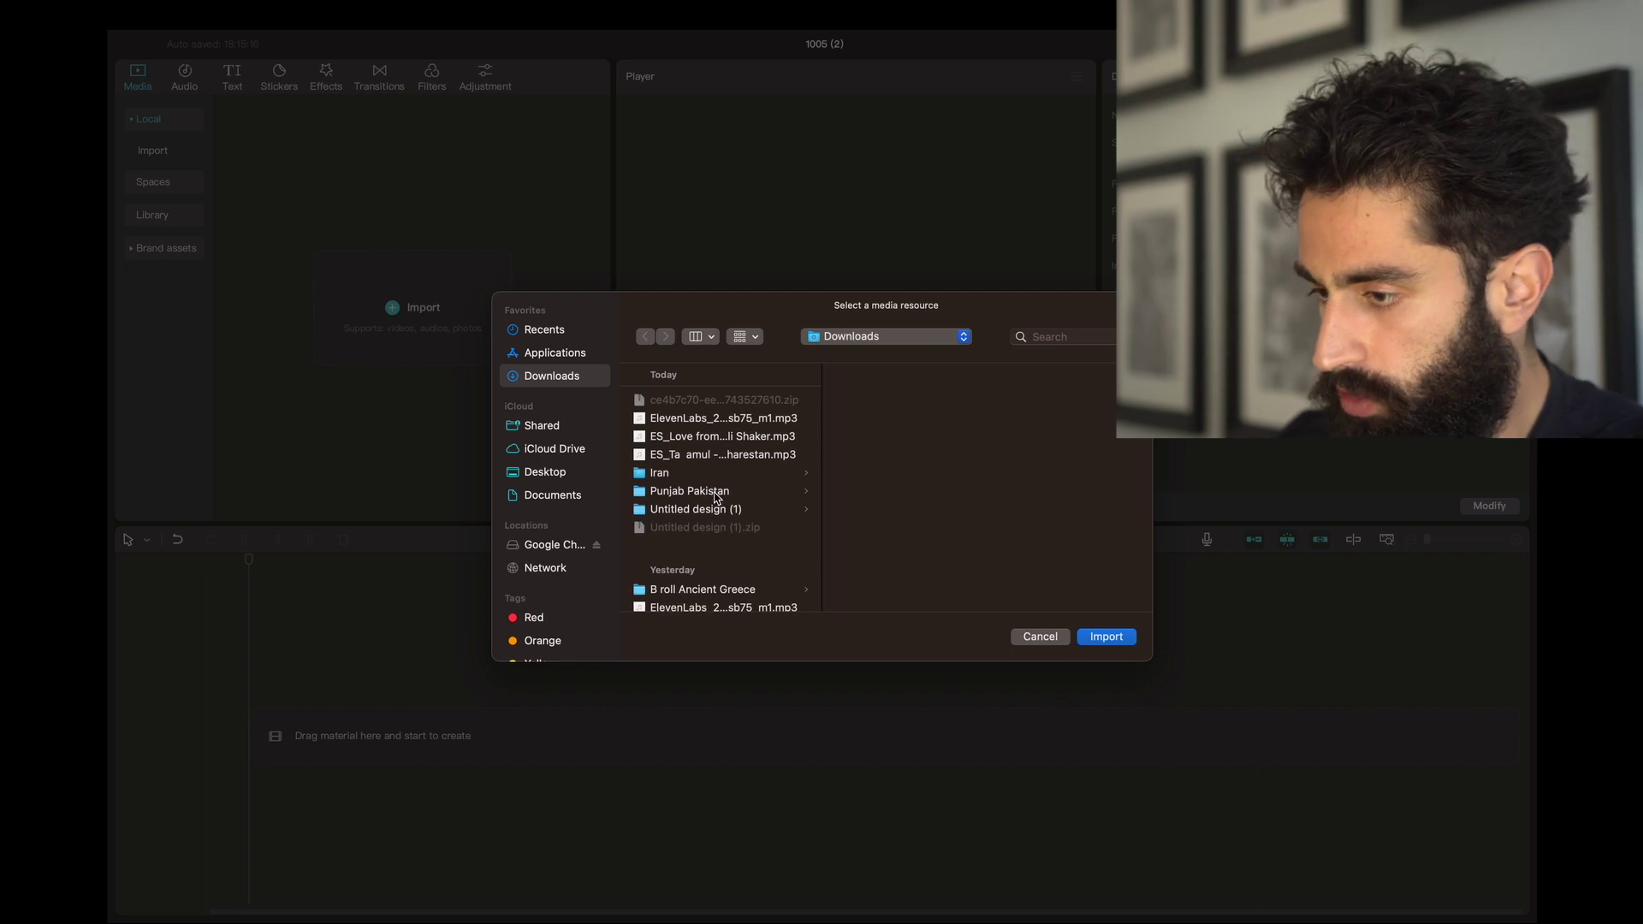
pyautogui.moveTo(717, 497); pyautogui.dragTo(556, 397)
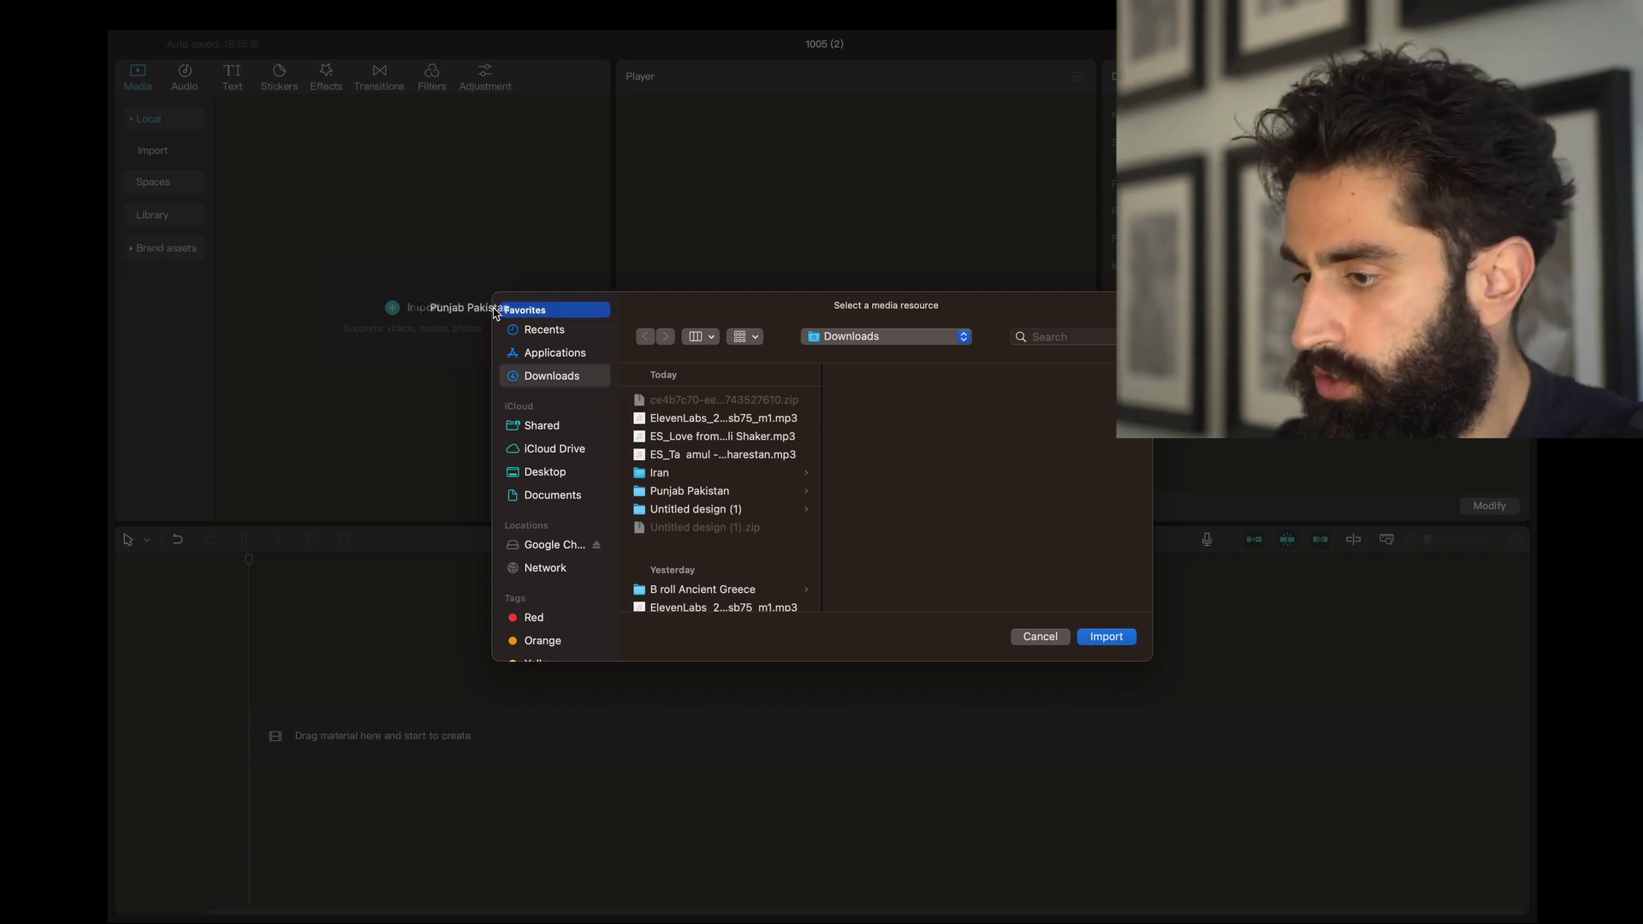
pyautogui.moveTo(702, 417); pyautogui.dragTo(477, 373)
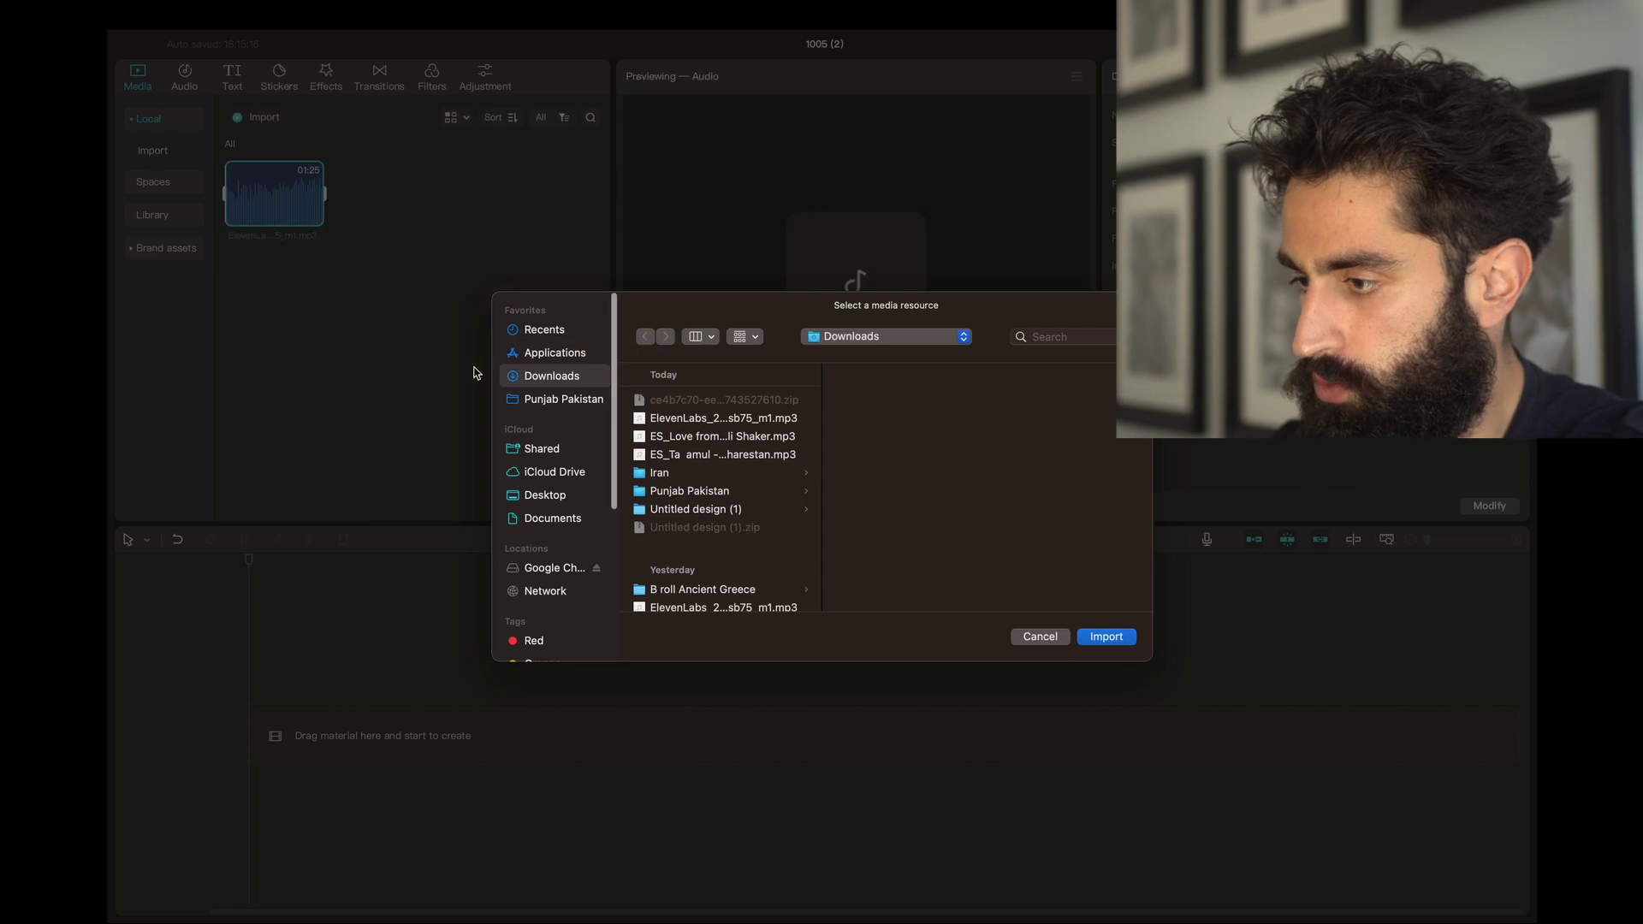
pyautogui.click(699, 491)
pyautogui.press('Return')
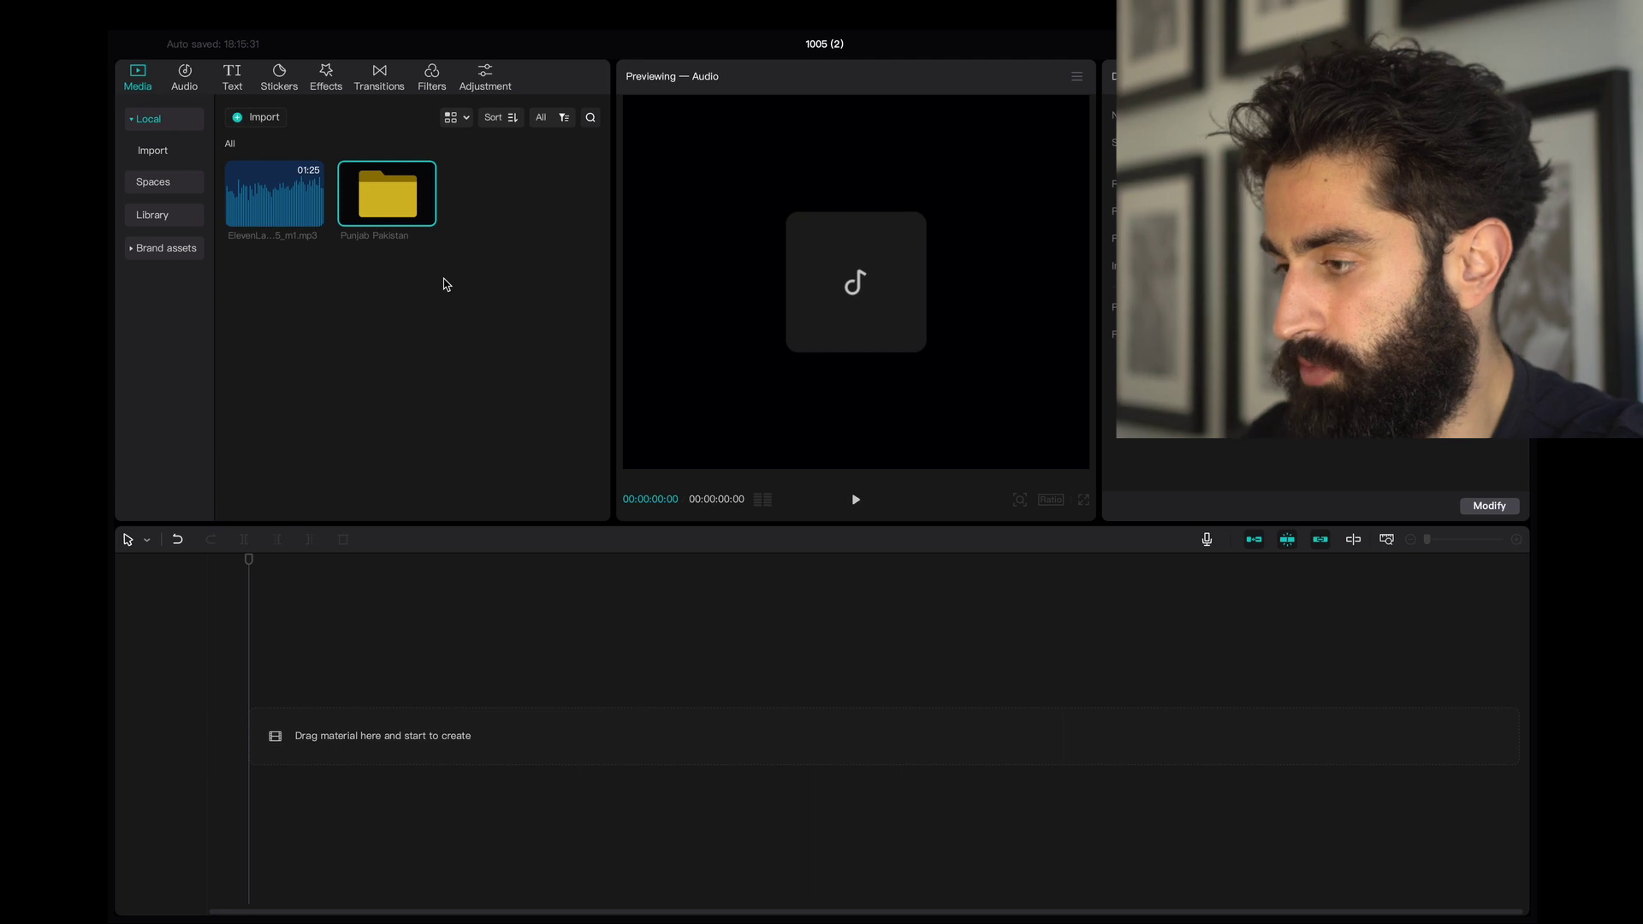
# Step: Check the images in the "Punjab Pakistan" media folder and place the ElevenLabs voiceover at the start of the timeline
pyautogui.doubleClick(406, 222)
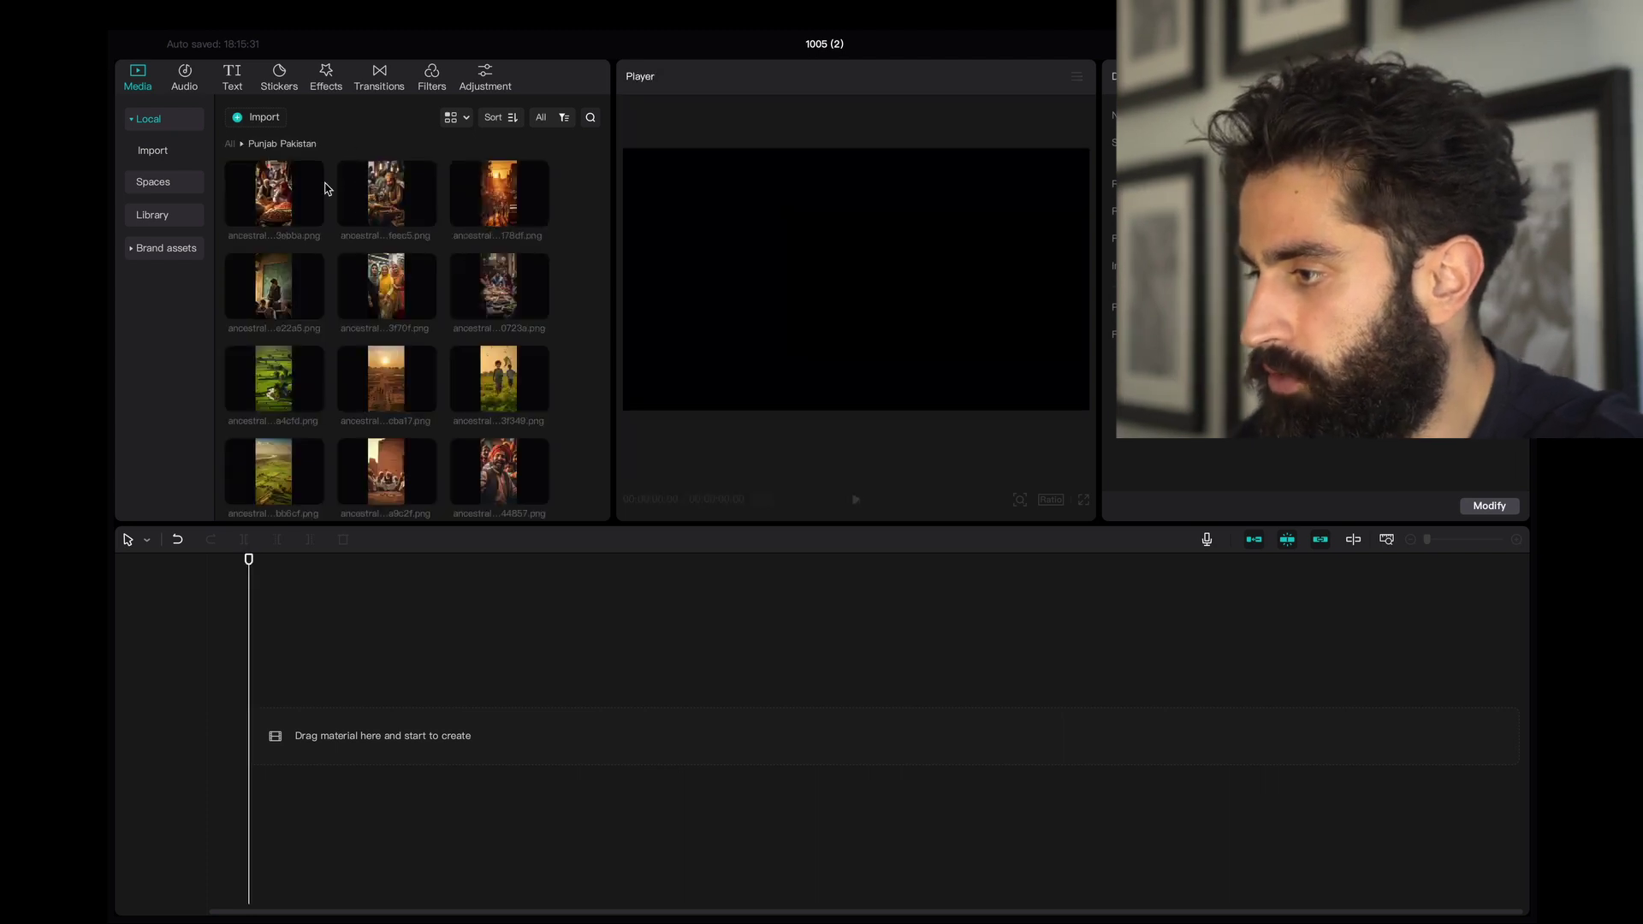
pyautogui.click(231, 144)
pyautogui.moveTo(269, 227); pyautogui.dragTo(265, 729)
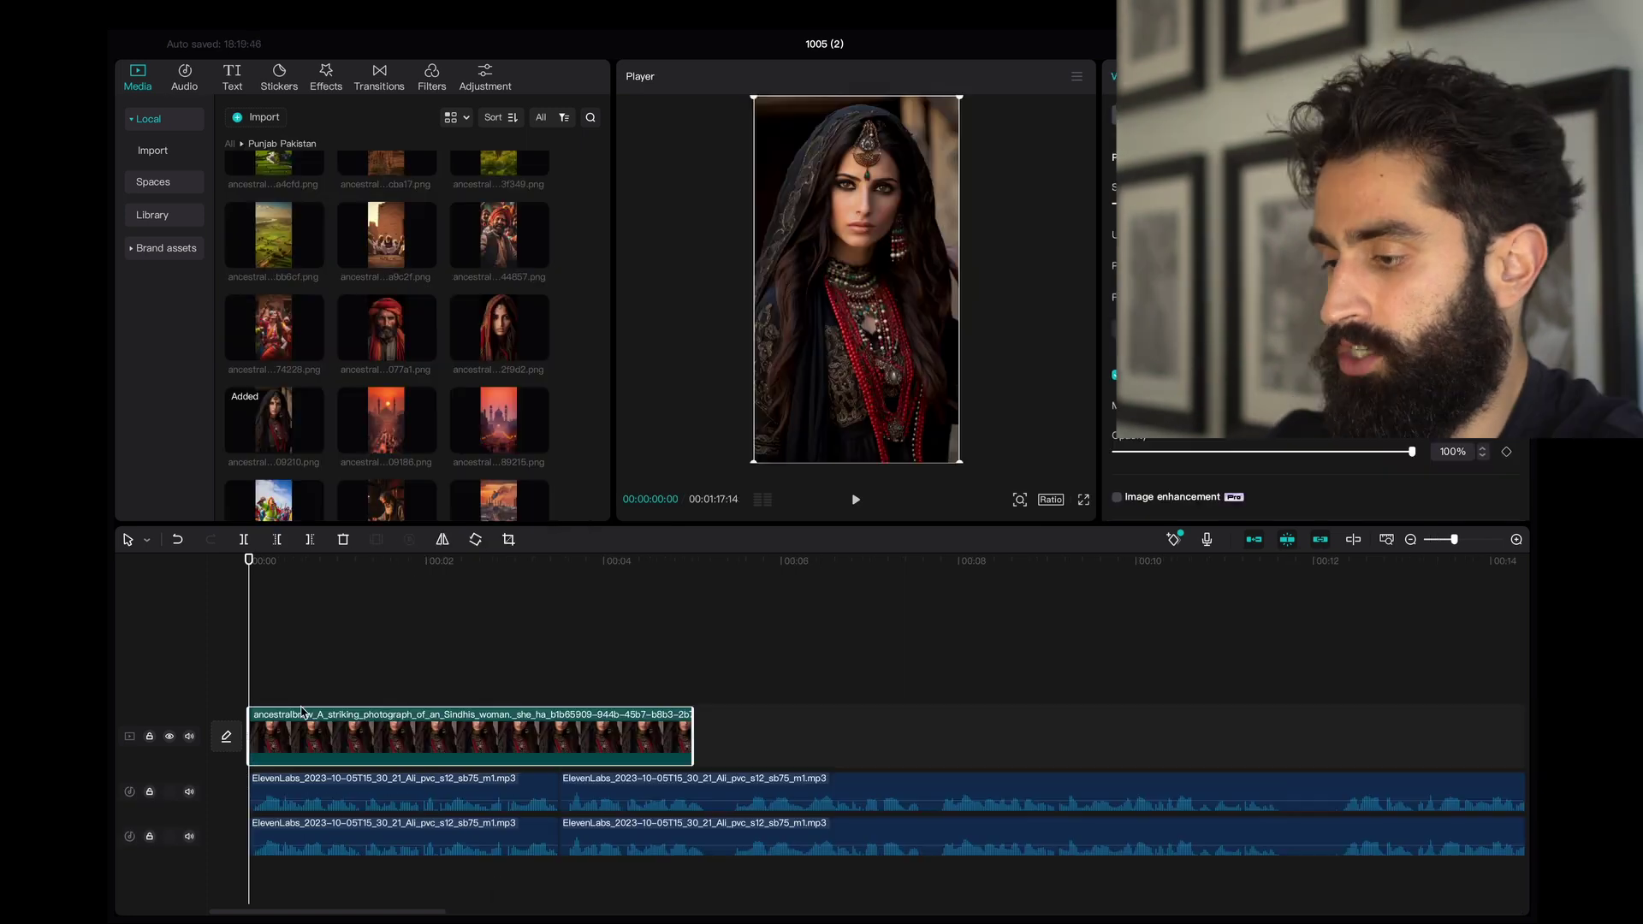
# Step: Play the voiceover to find the first cut and trim the Sindhi woman image clip to end at 00:00:02:21
pyautogui.press('space')
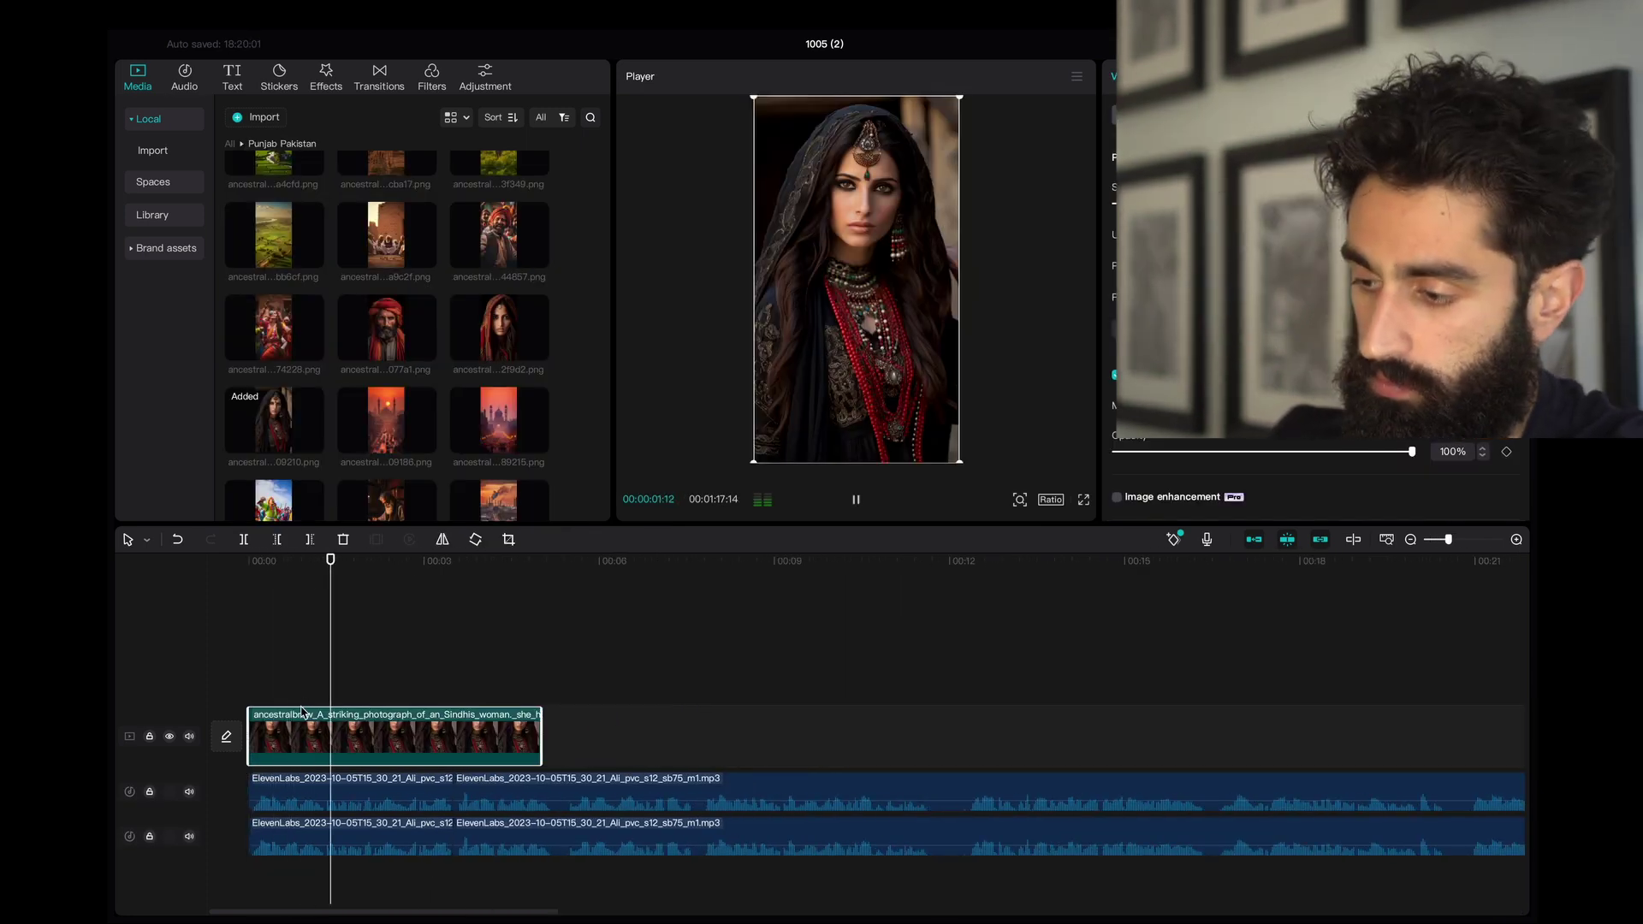
pyautogui.press('space')
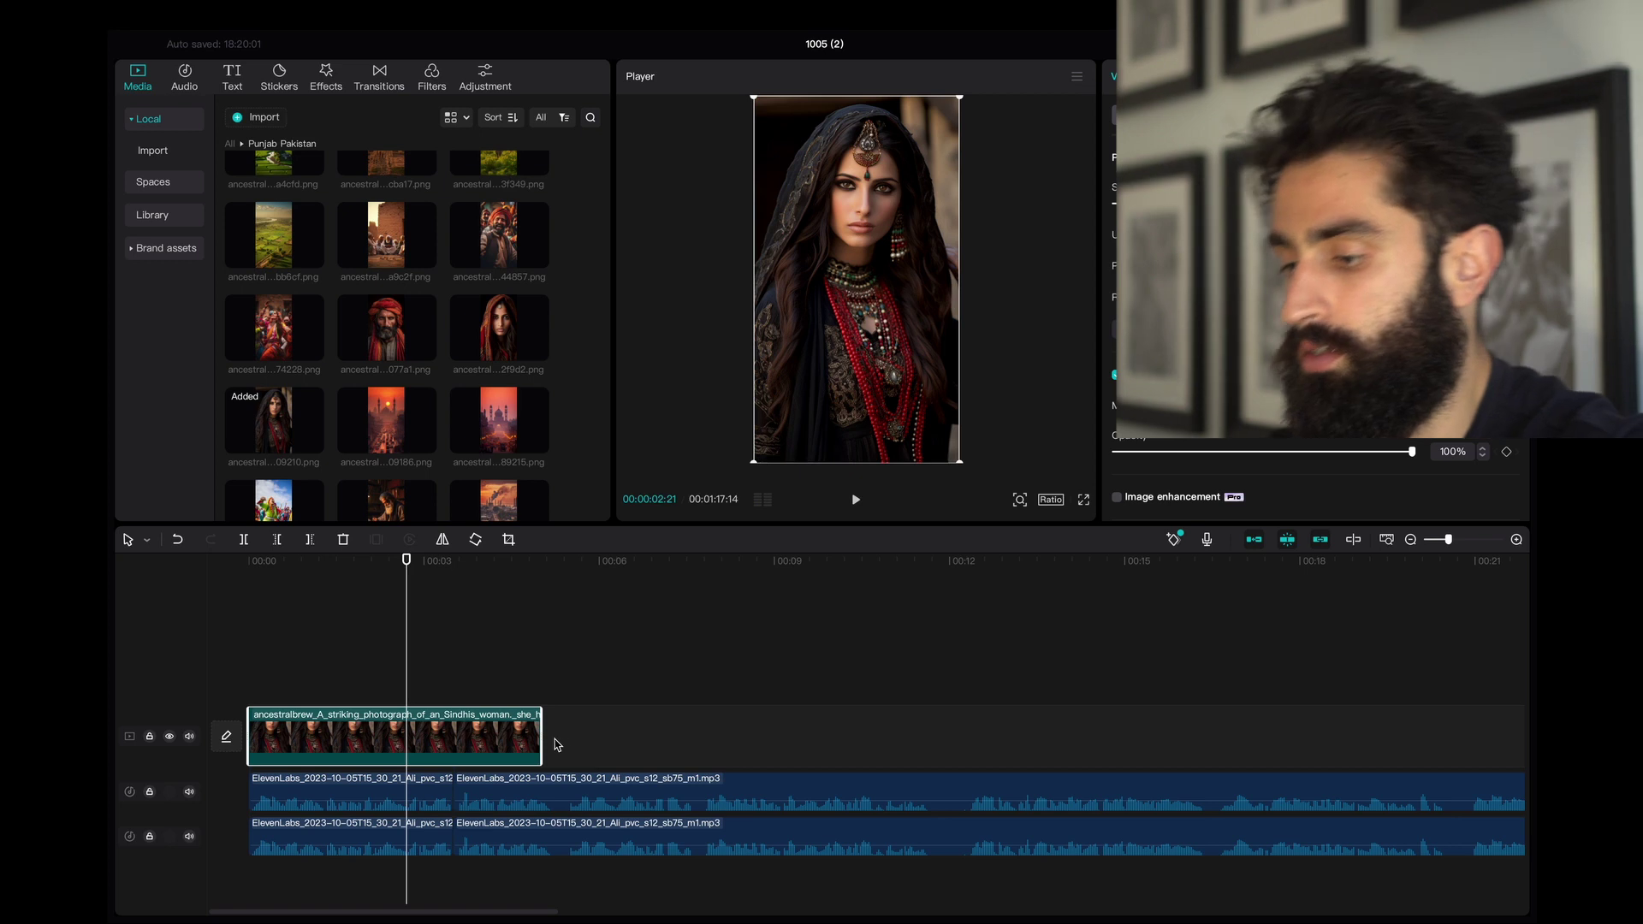
pyautogui.moveTo(540, 734); pyautogui.dragTo(411, 726)
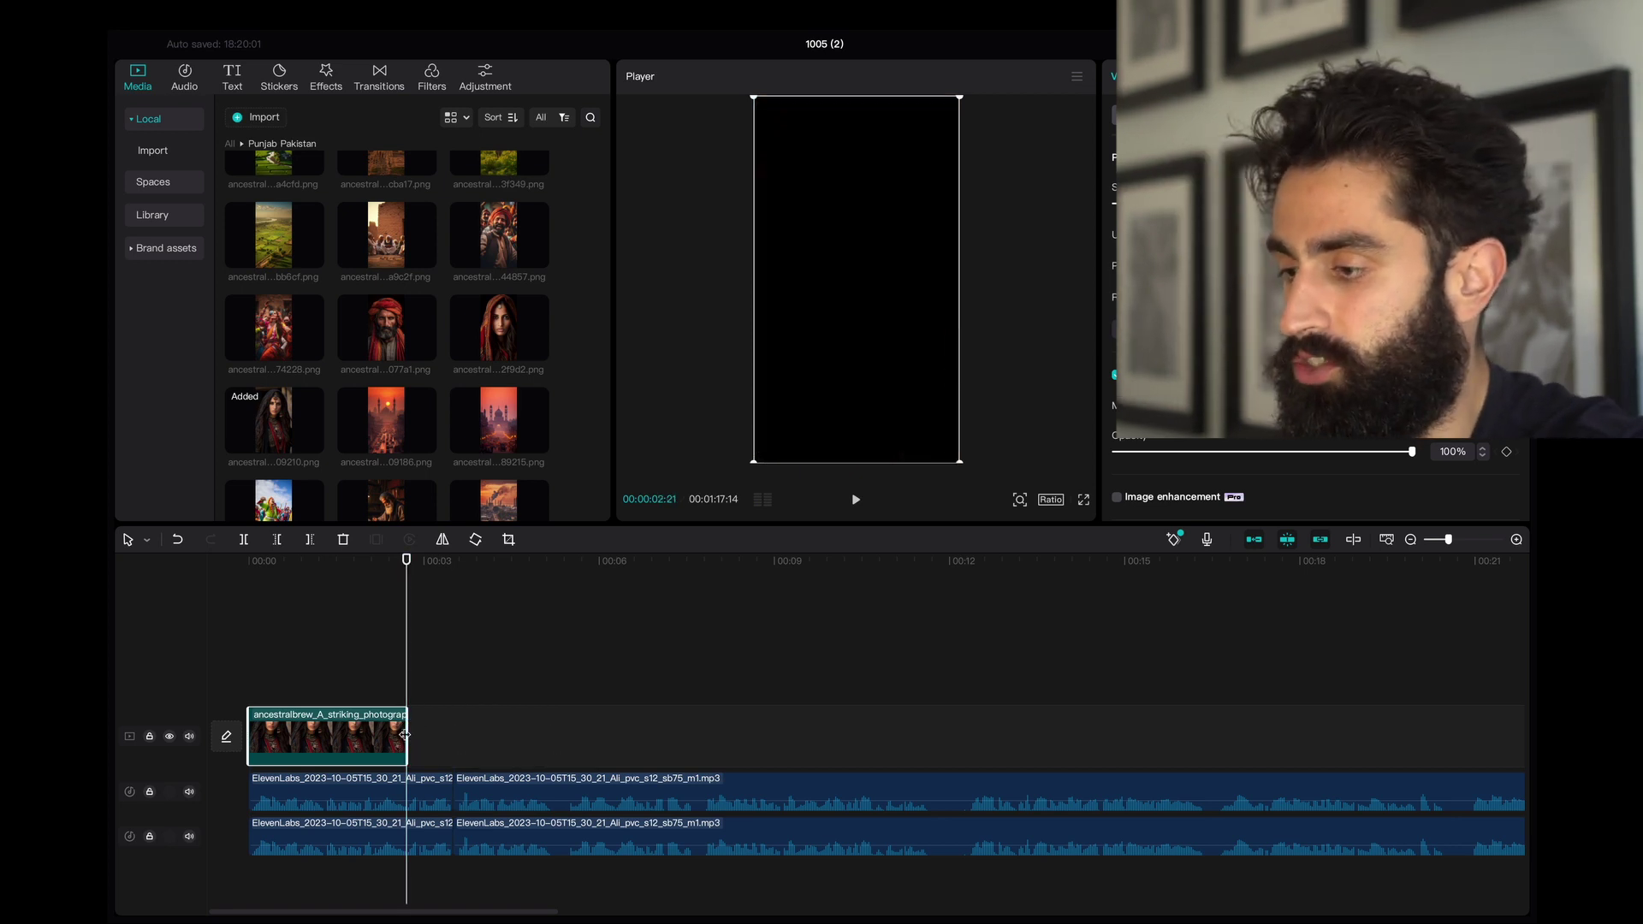
# Step: Add the Muhajir man image directly after the first clip and trim it to end at 00:00:03:19, matching the voiceover
pyautogui.moveTo(399, 378); pyautogui.dragTo(444, 726)
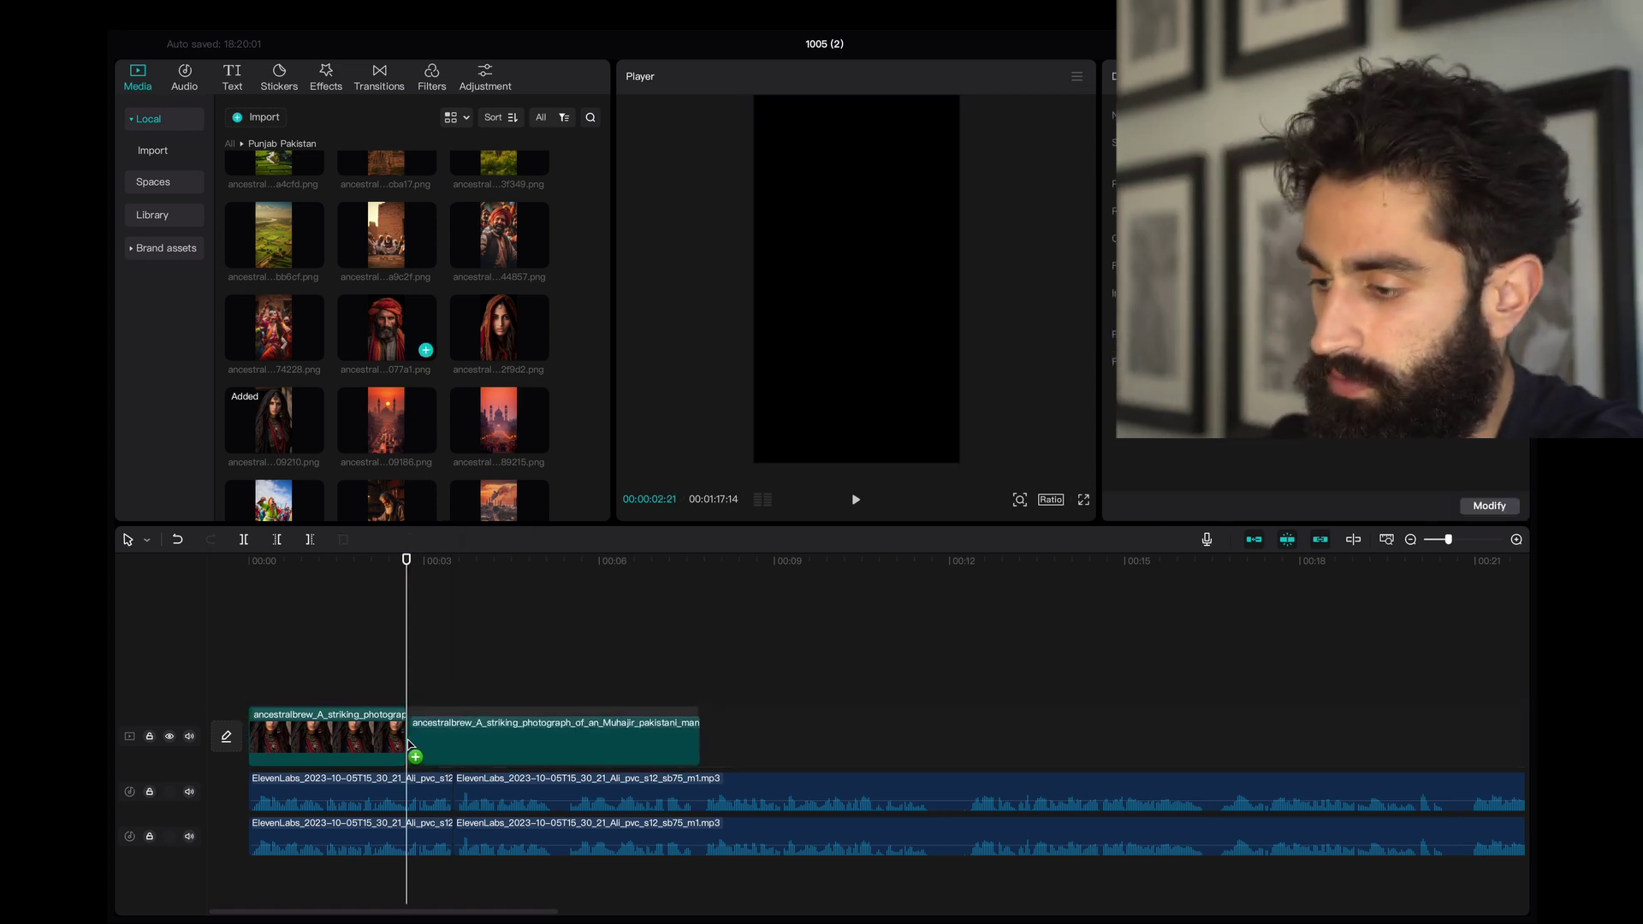
pyautogui.press('space')
pyautogui.press('space')
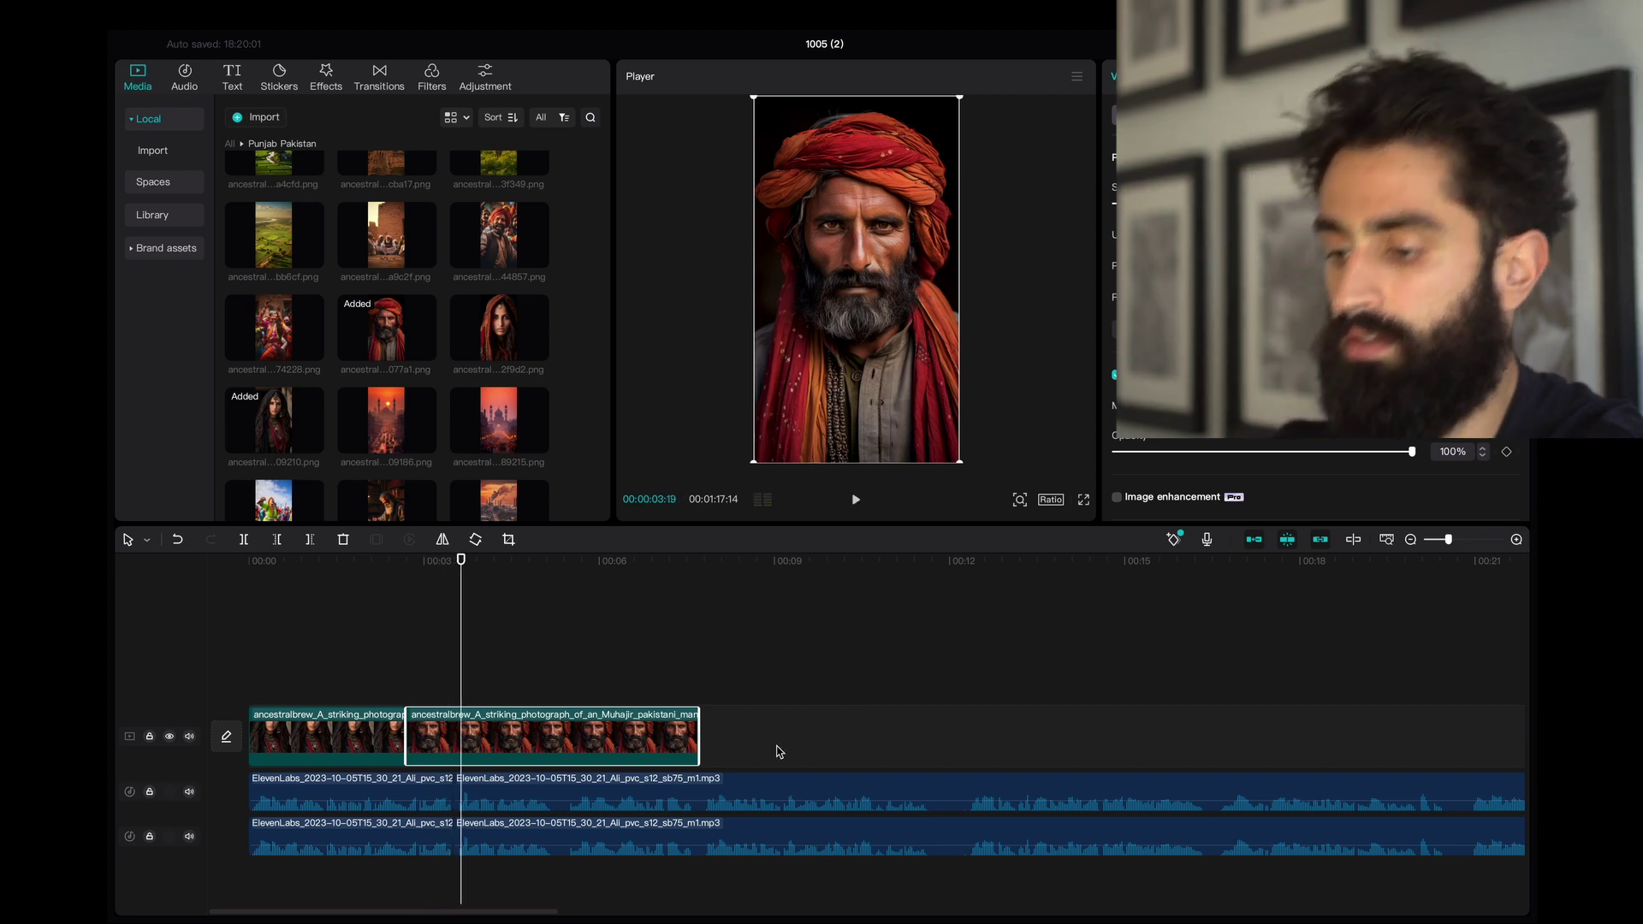
pyautogui.moveTo(697, 737); pyautogui.dragTo(462, 744)
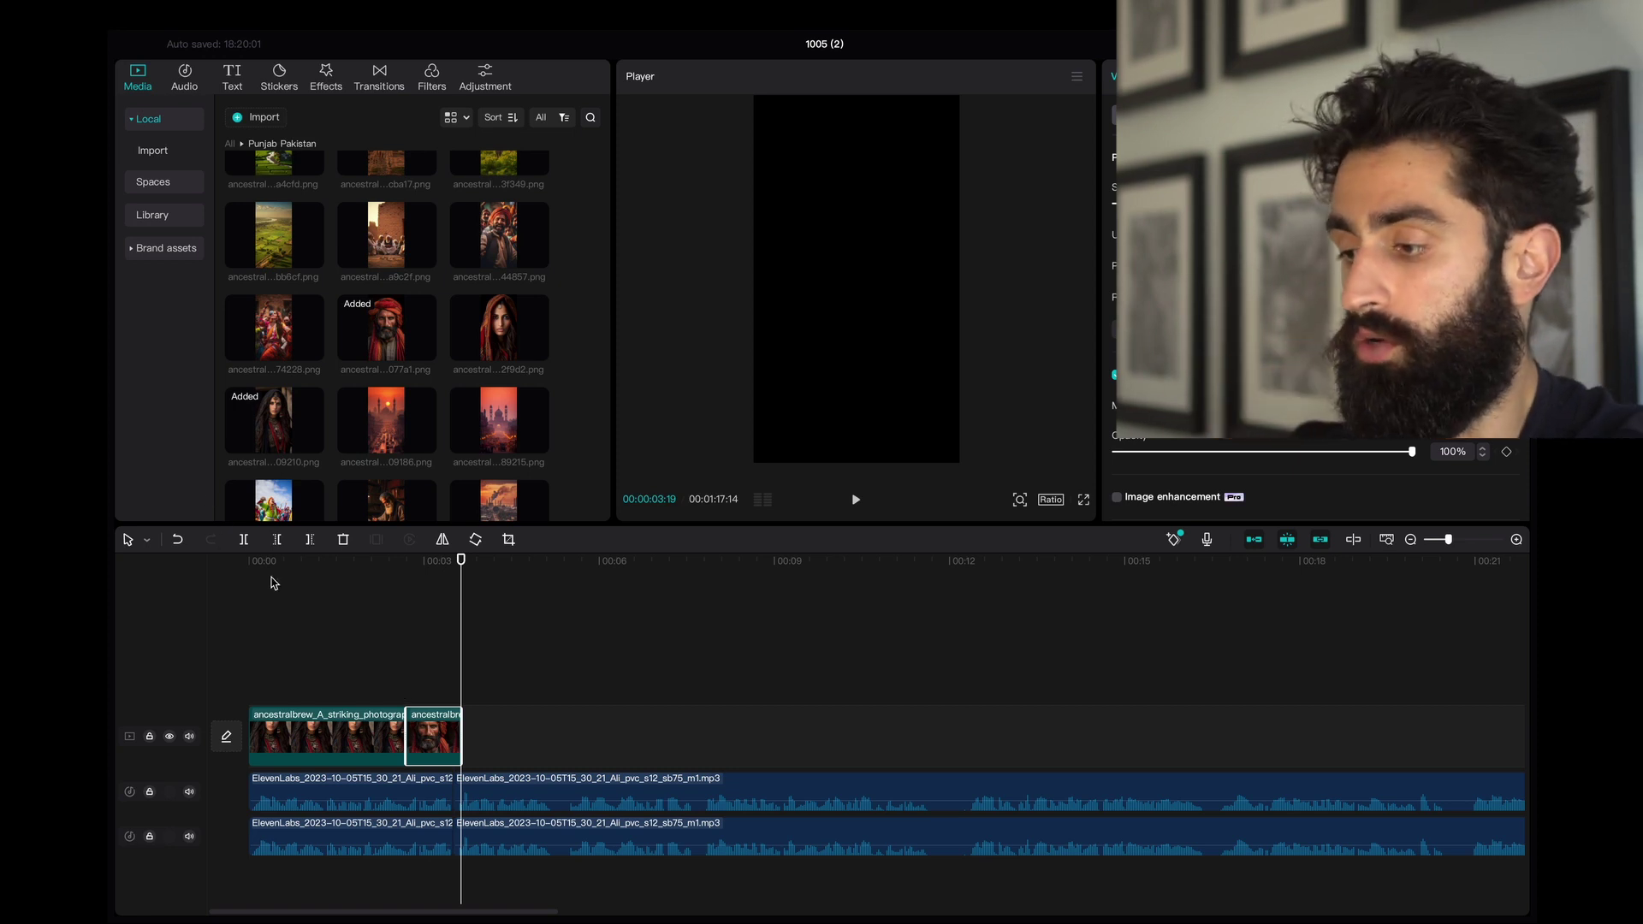
# Step: Play the two image clips with the voiceover from the start of the timeline and continue past the last clip
pyautogui.click(250, 562)
pyautogui.press('space')
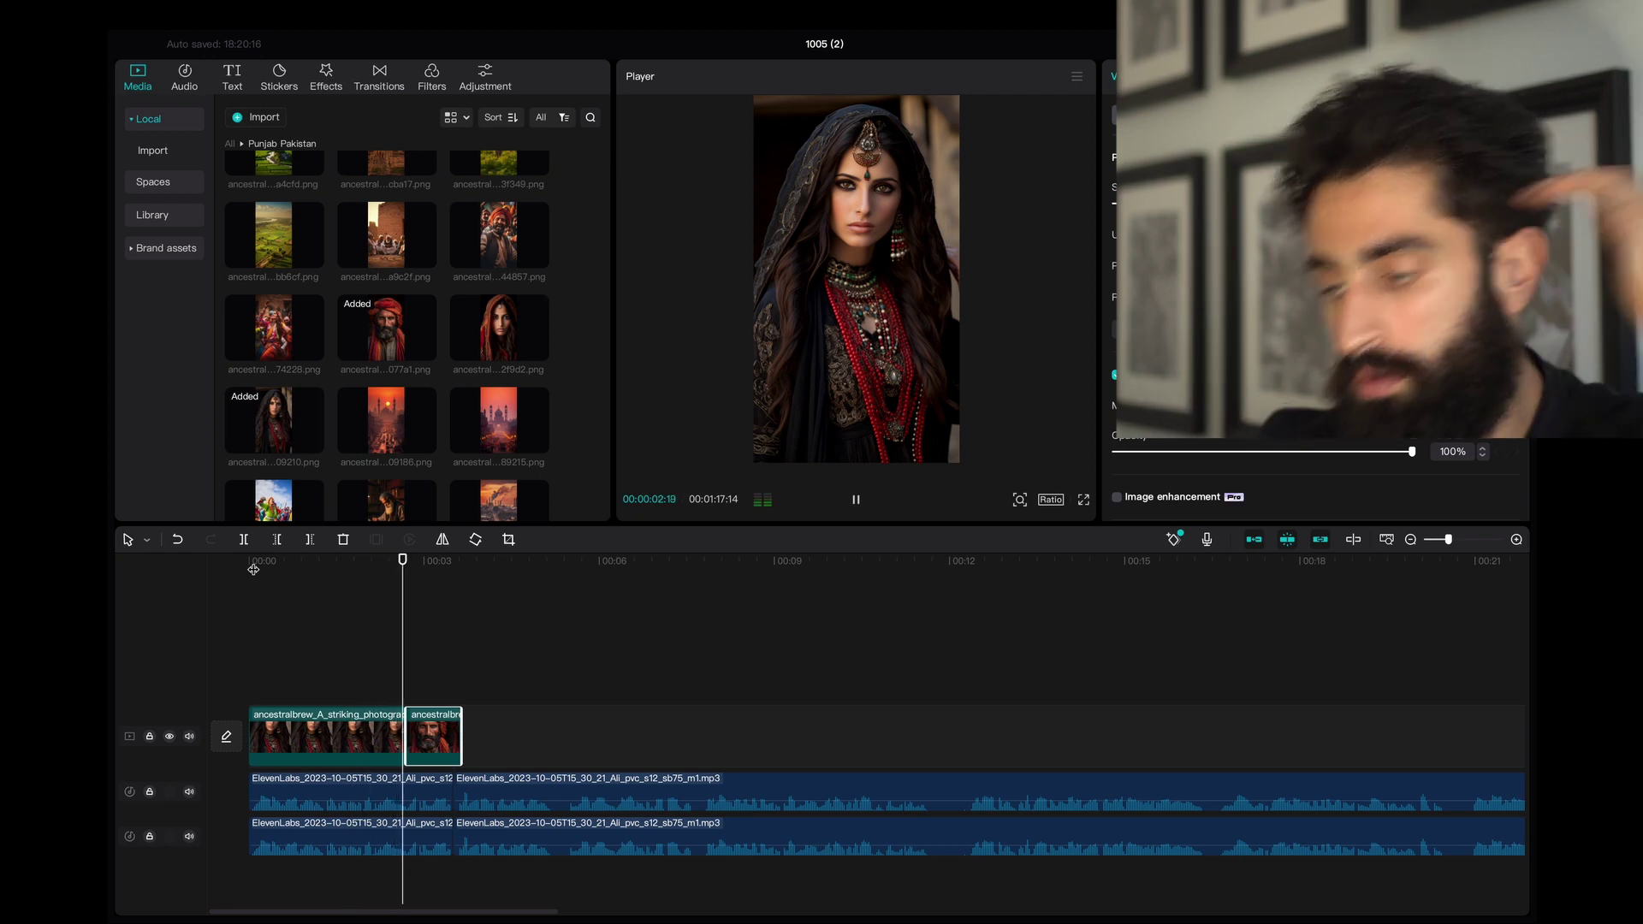
pyautogui.press('space')
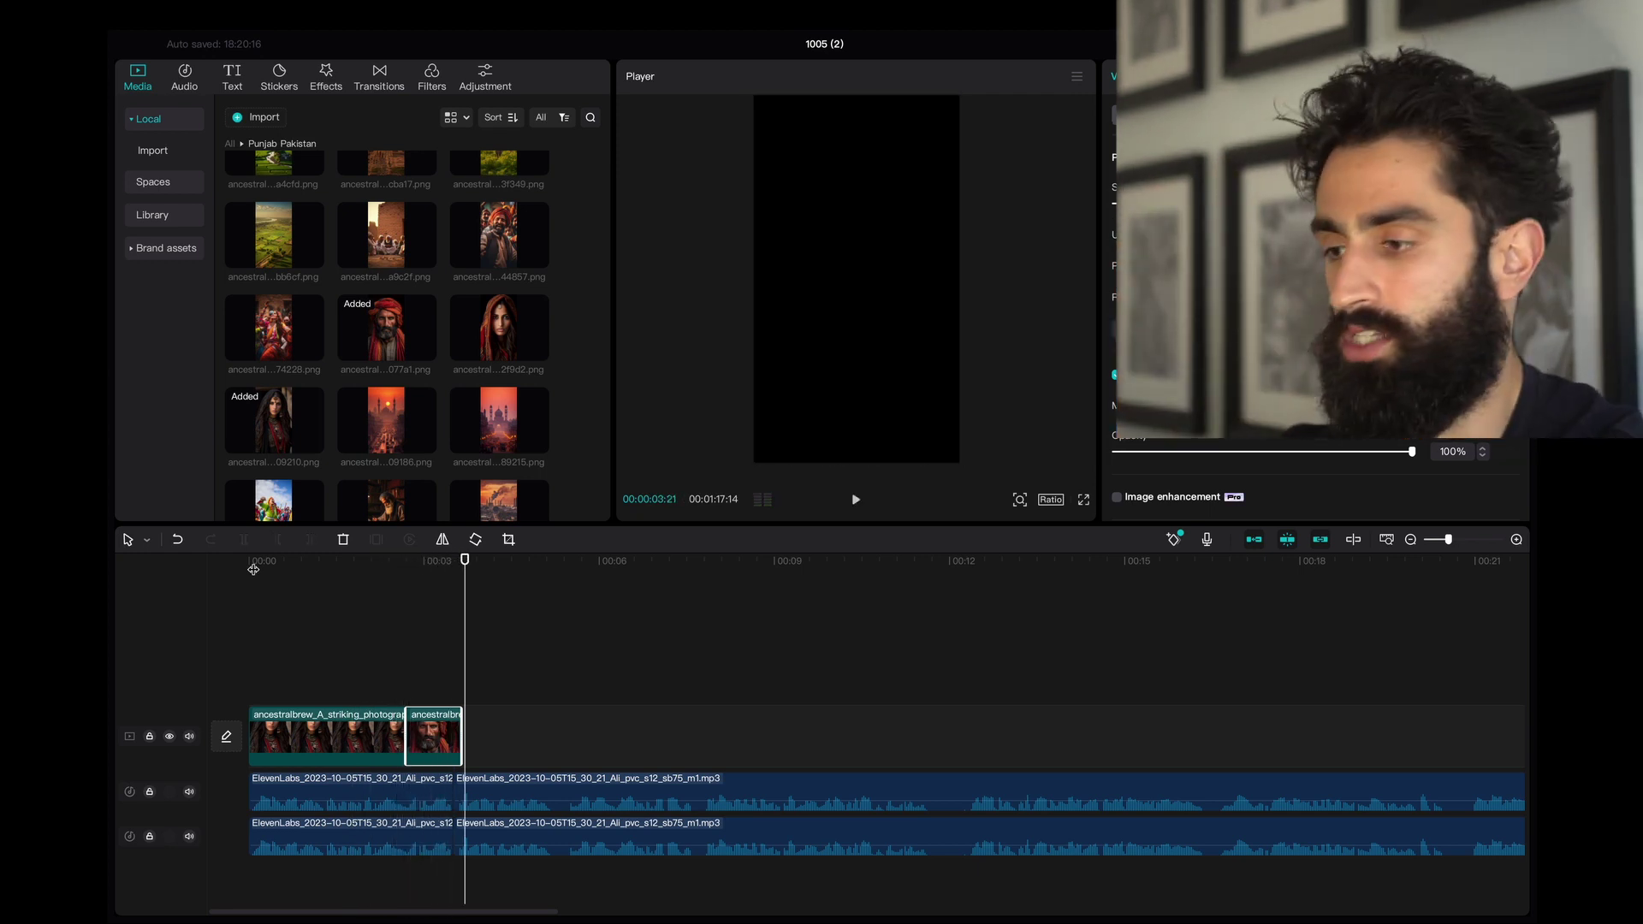
pyautogui.press('space')
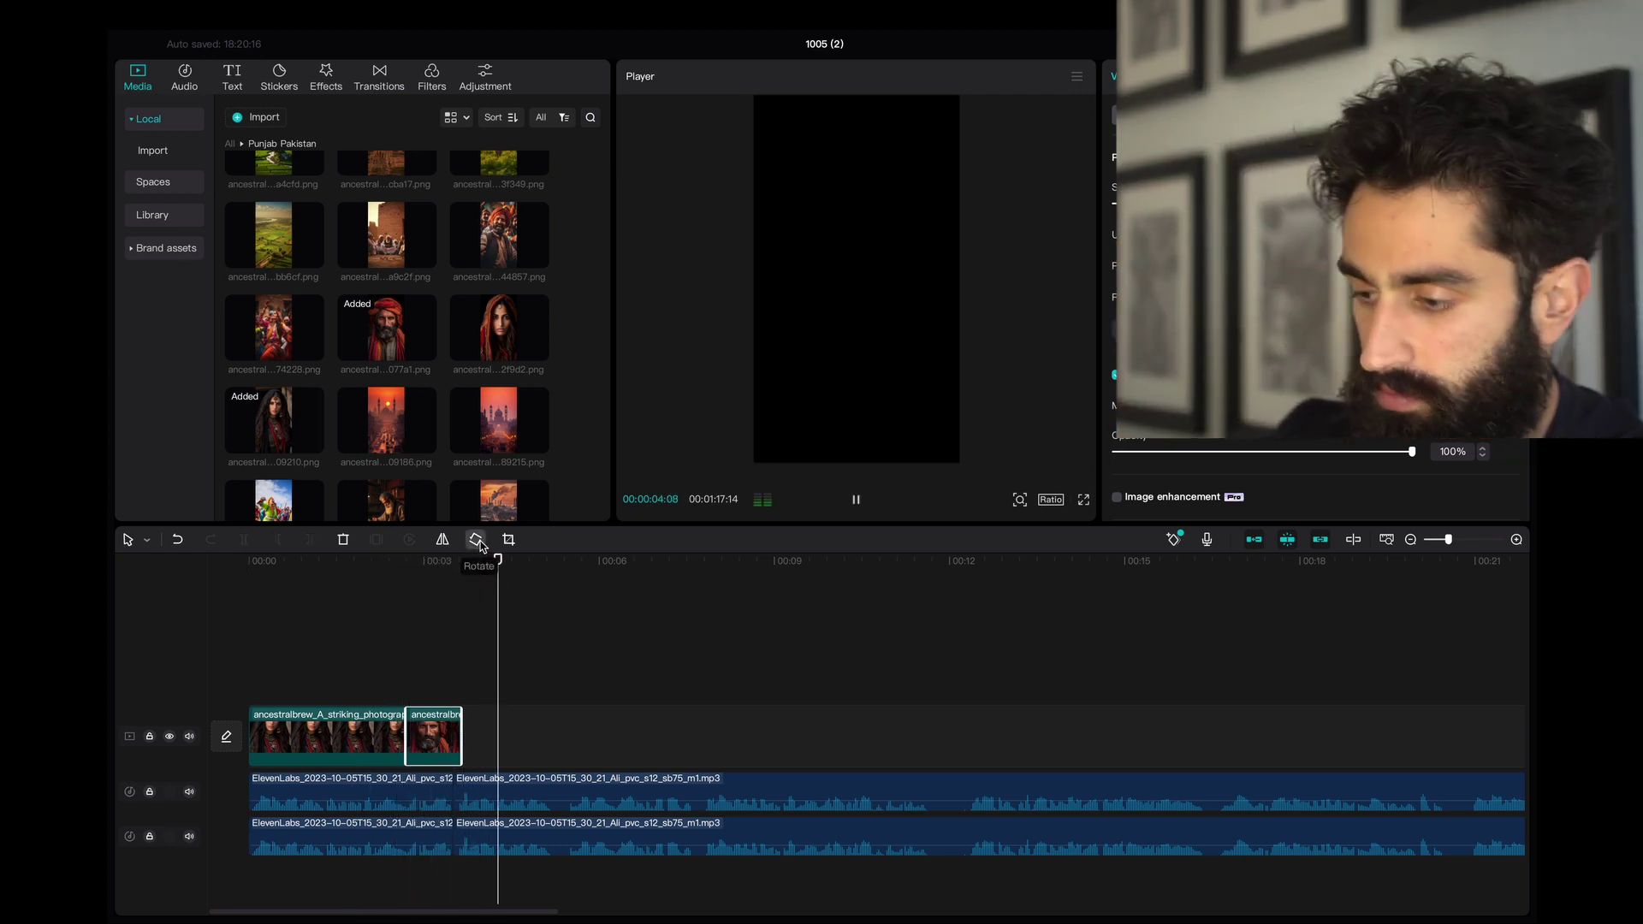
# Step: Add the aerial green Punjab landscape image after the Muhajir man clip and trim it to match the voiceover
pyautogui.press('space')
pyautogui.scroll(2, 514, 265)
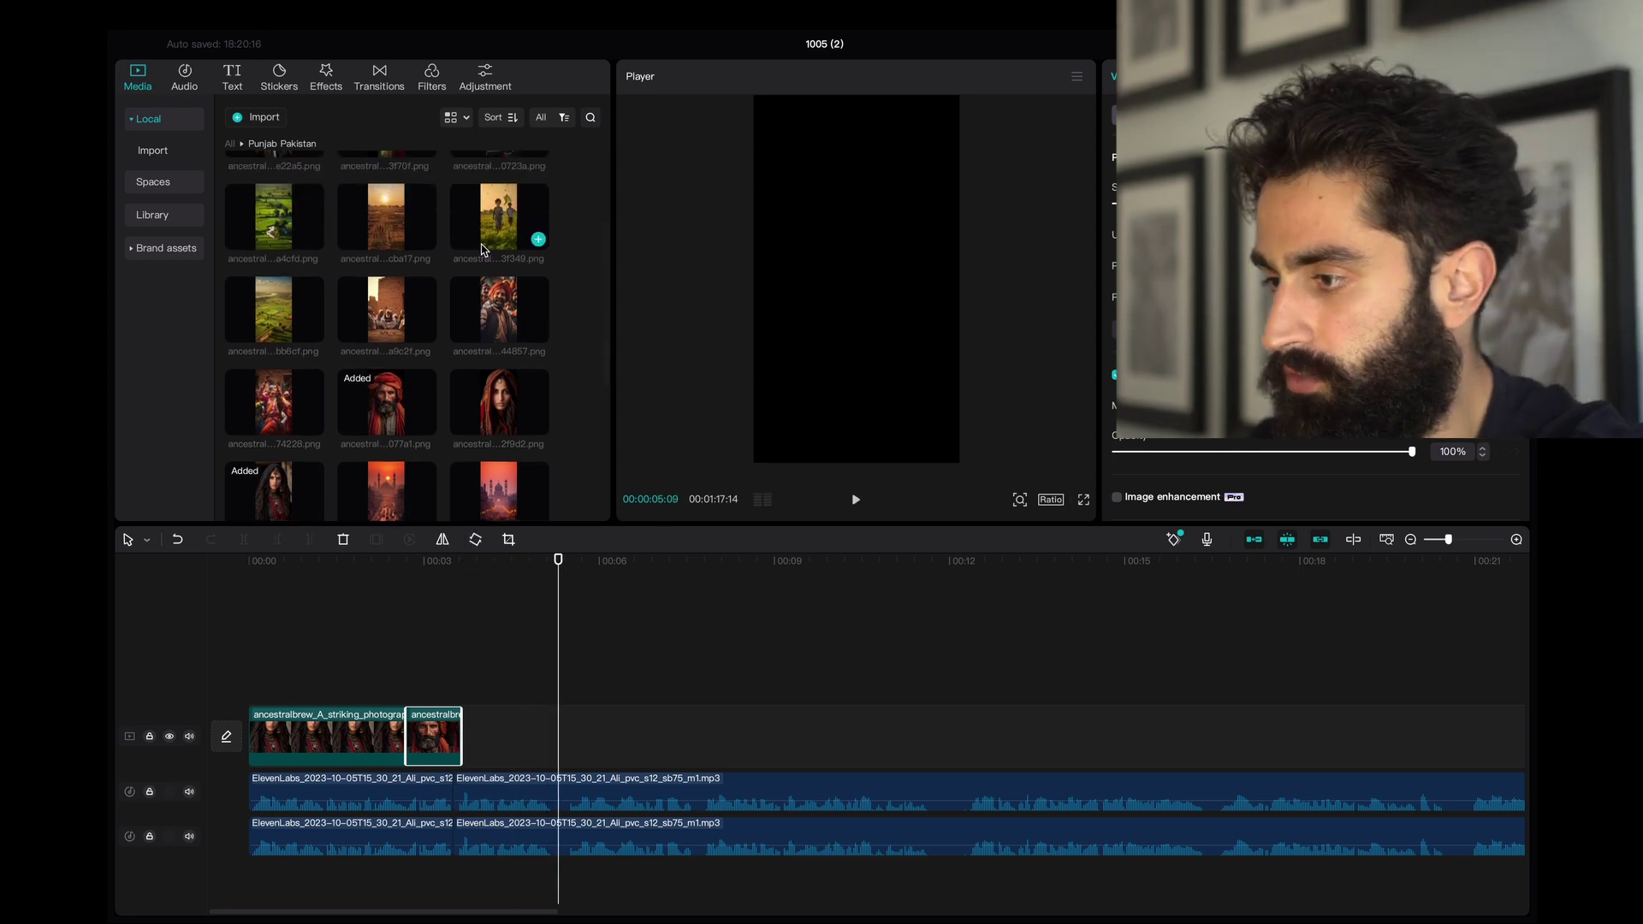
pyautogui.click(313, 333)
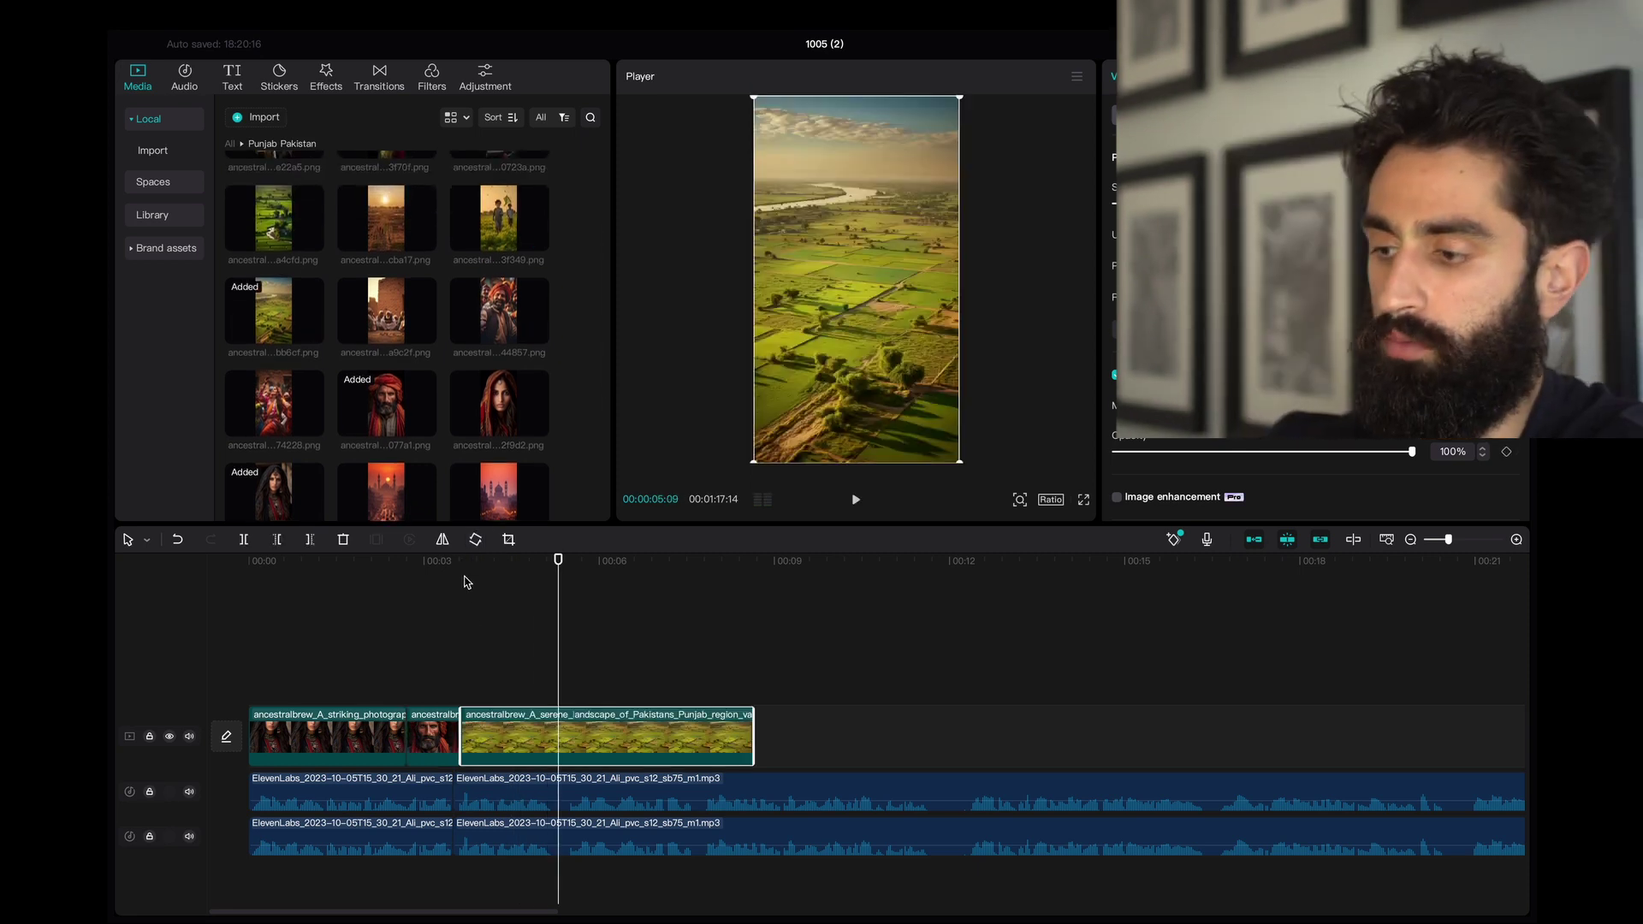
pyautogui.click(466, 582)
pyautogui.press('space')
# Step: Append the images of children playing with a kite and of seated Pakistani men, trimming the children clip to the voiceover
pyautogui.click(538, 242)
pyautogui.moveTo(399, 320); pyautogui.dragTo(710, 733)
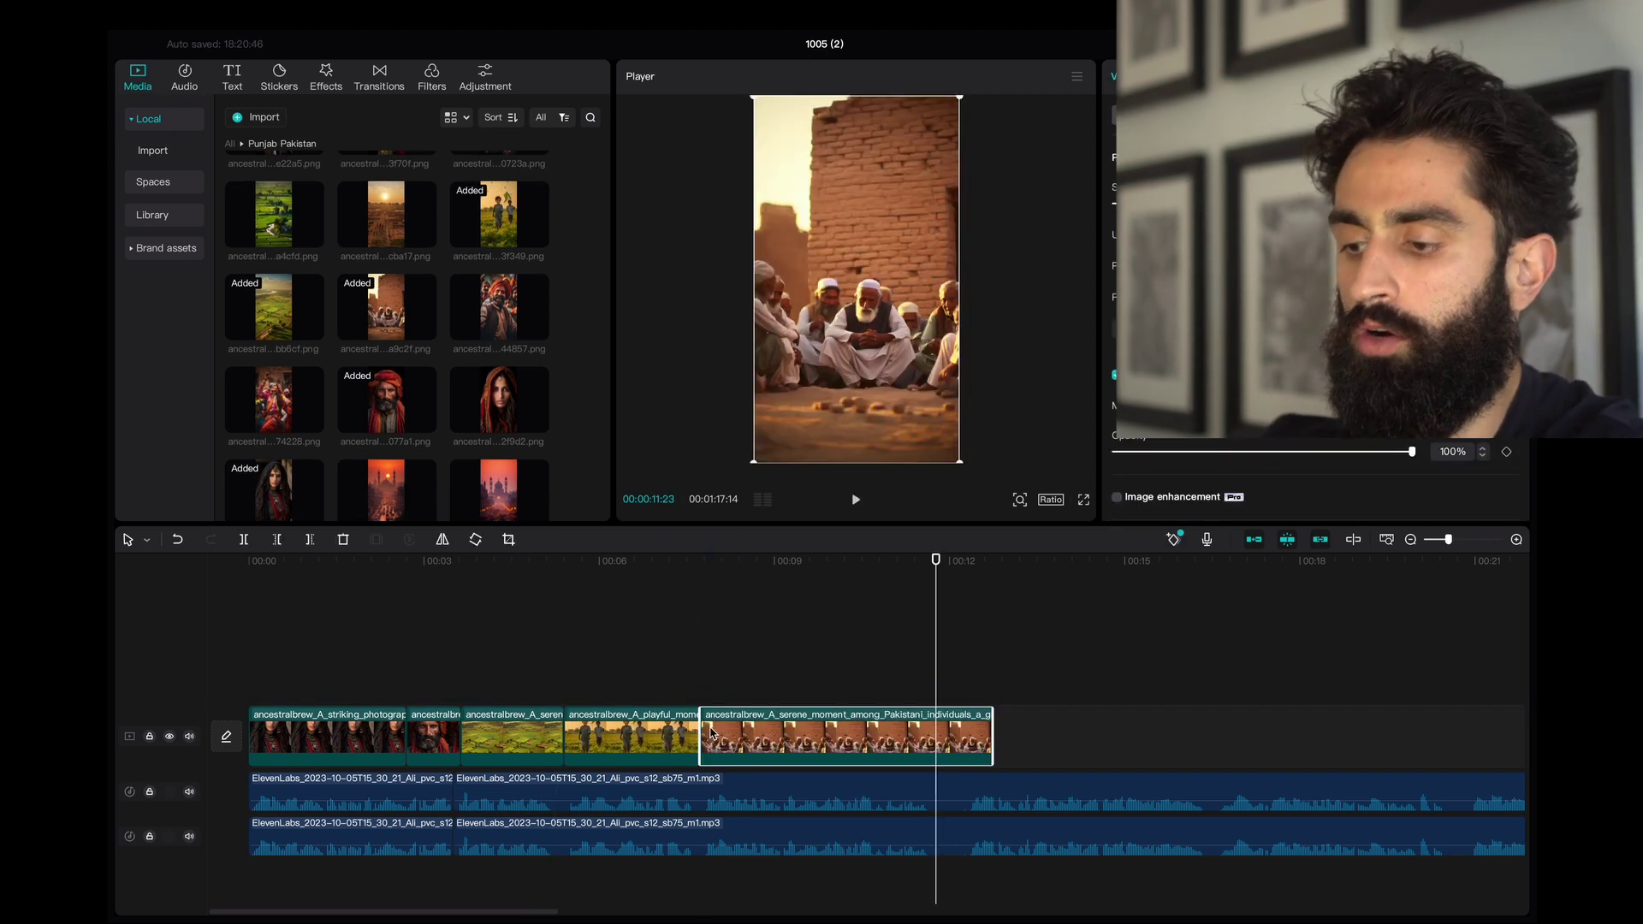
pyautogui.click(676, 567)
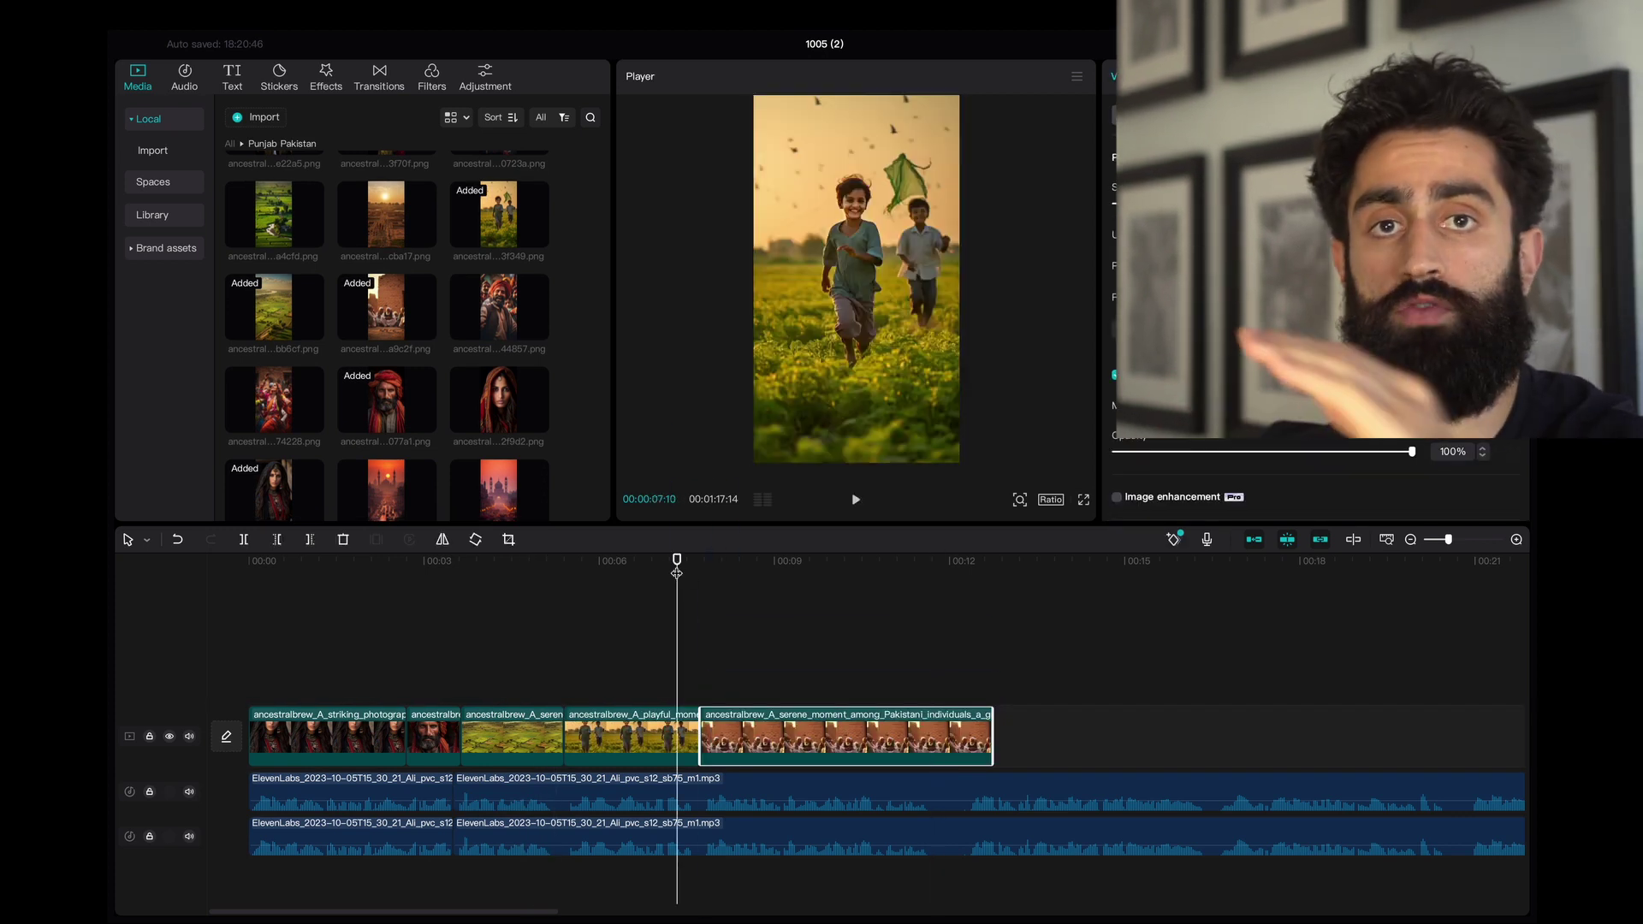
pyautogui.press('space')
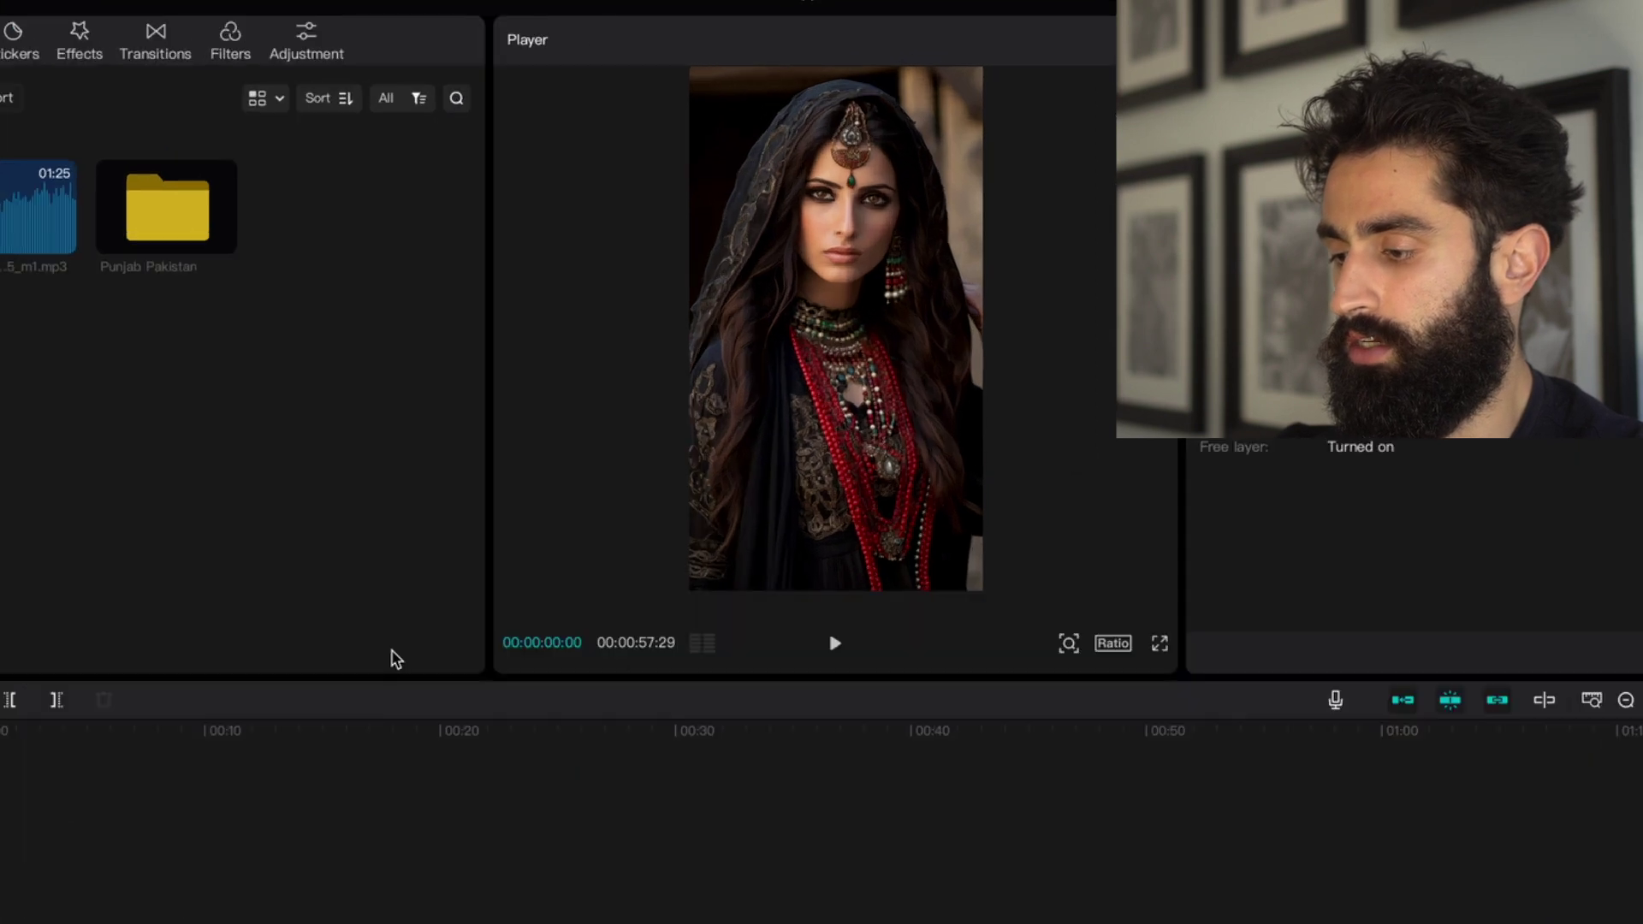
# Step: Browse the transitions and apply the Pendulum 1 combo animation to the Sindhi woman clip
pyautogui.press('space')
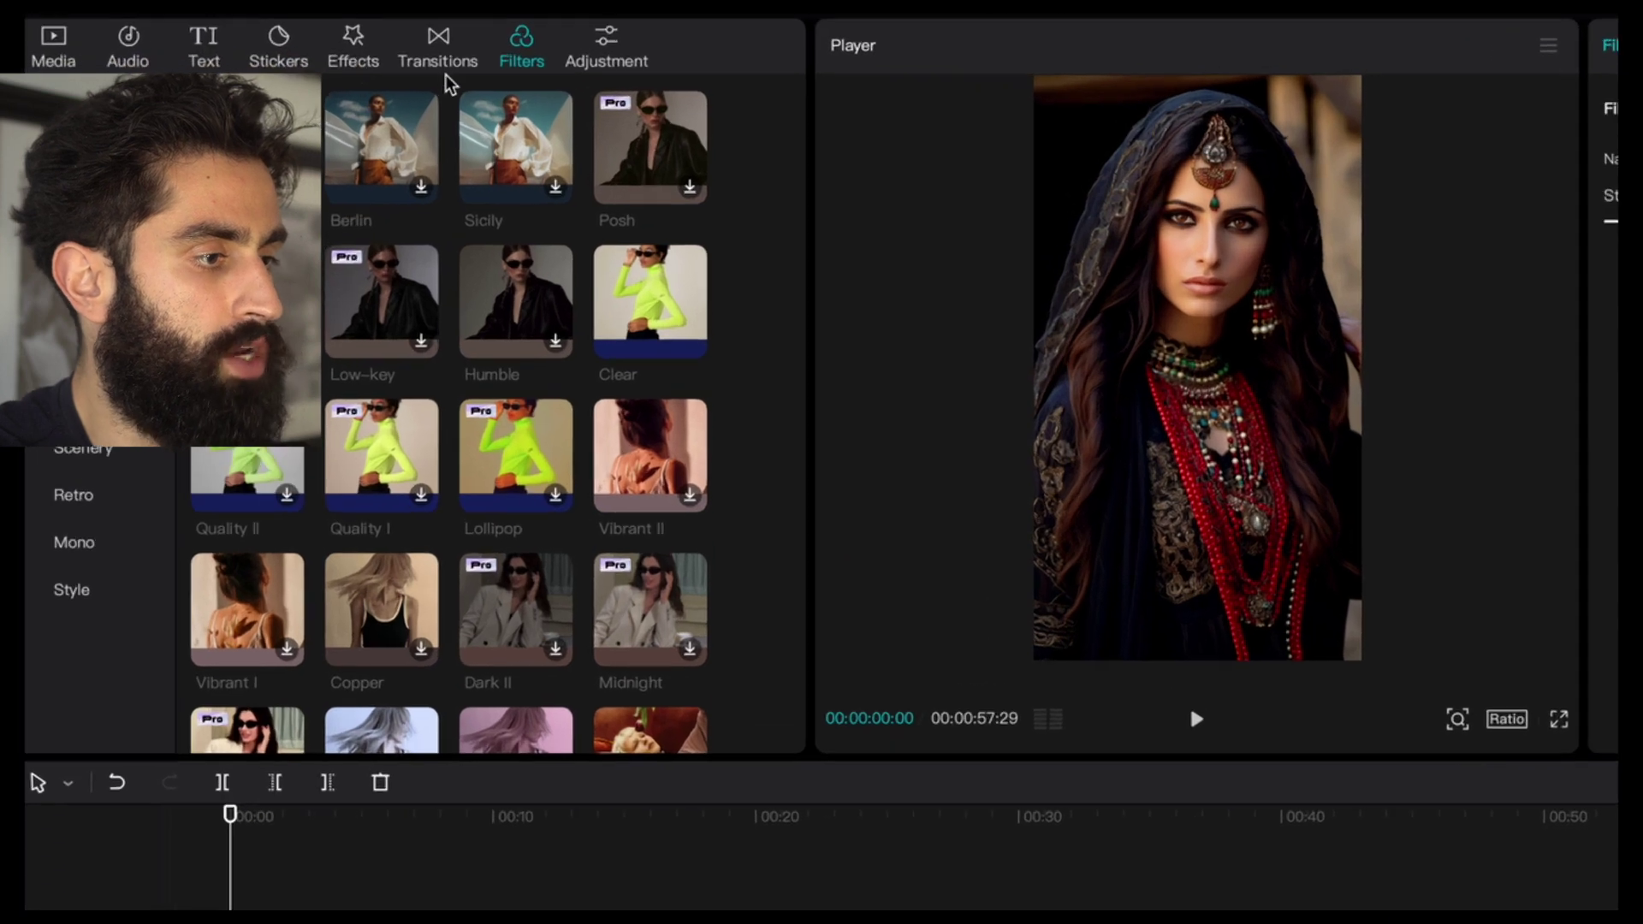
pyautogui.click(391, 89)
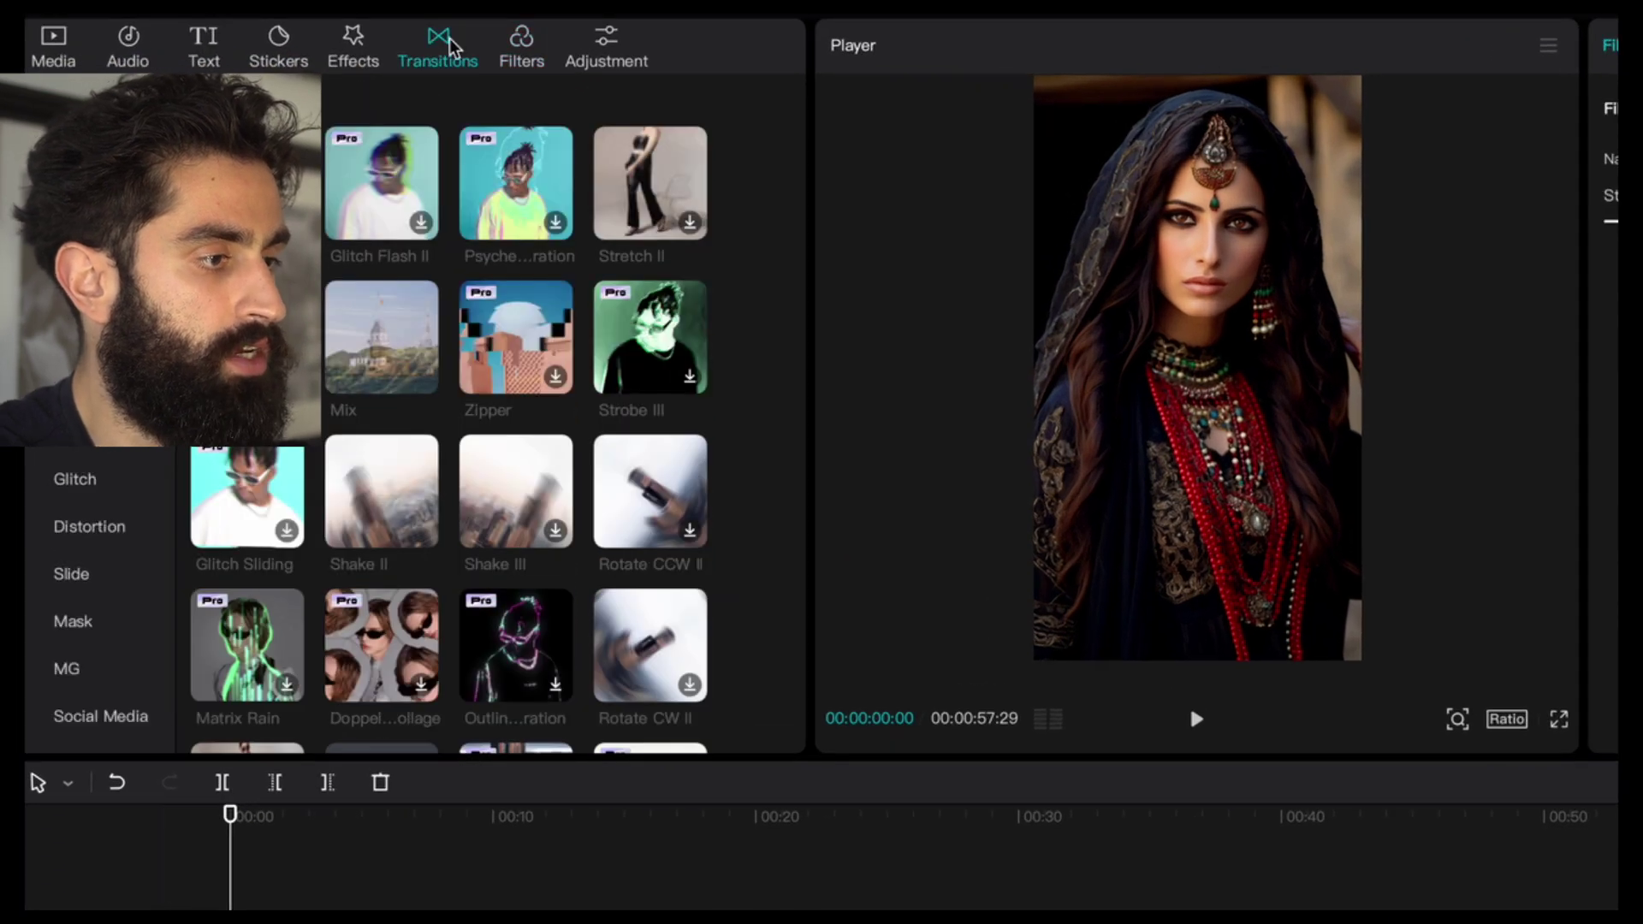
pyautogui.click(1189, 703)
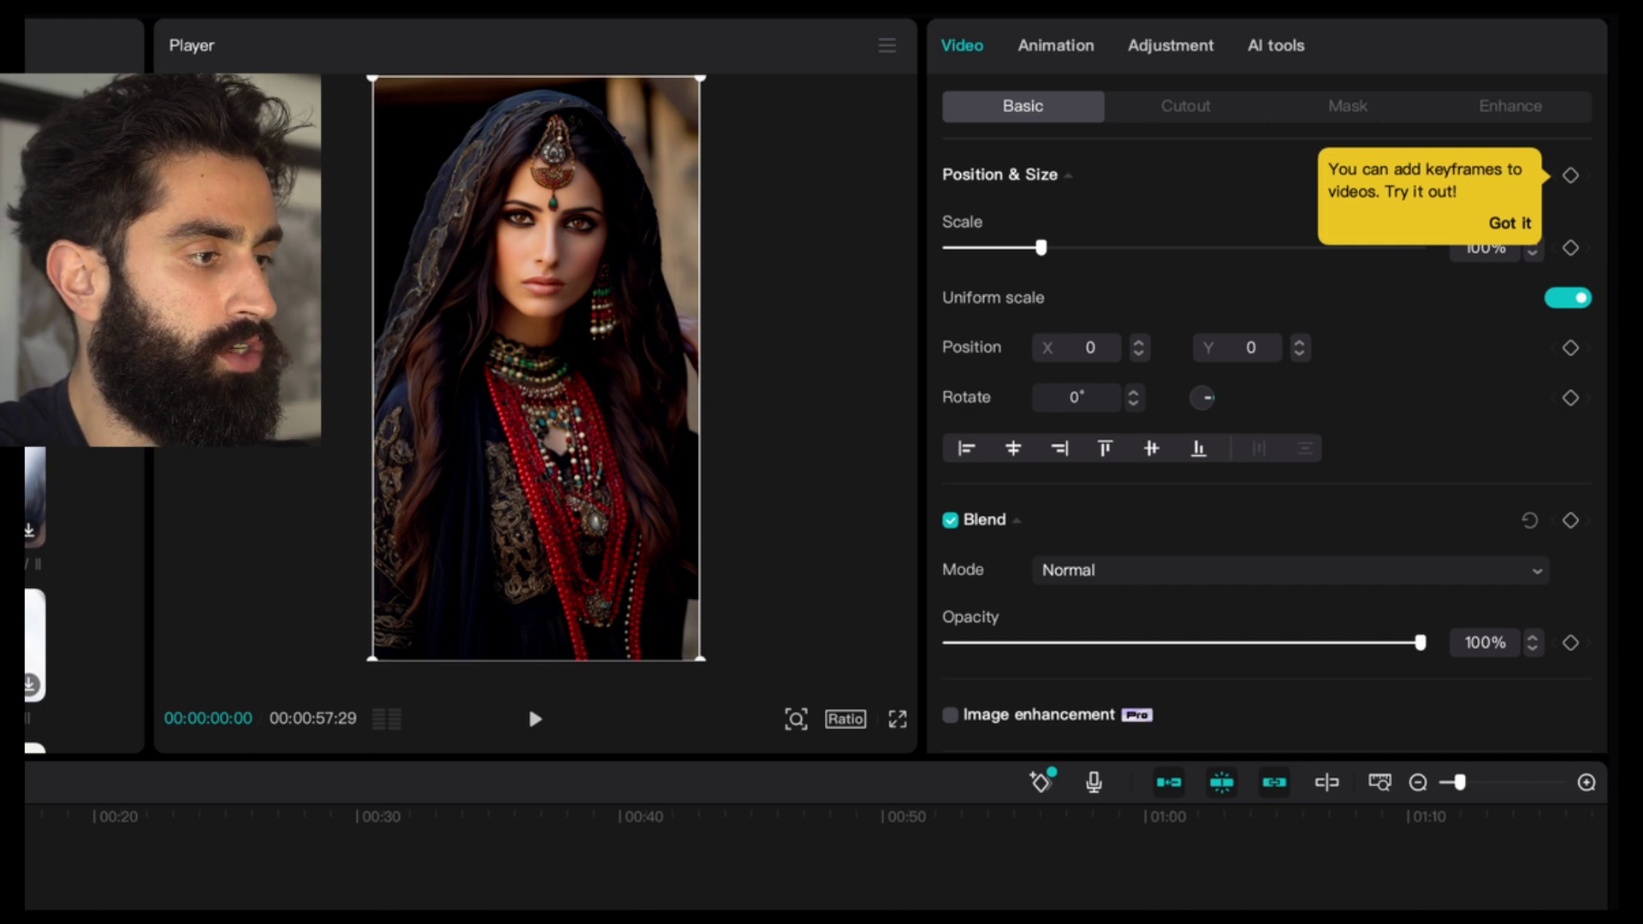
pyautogui.click(1055, 45)
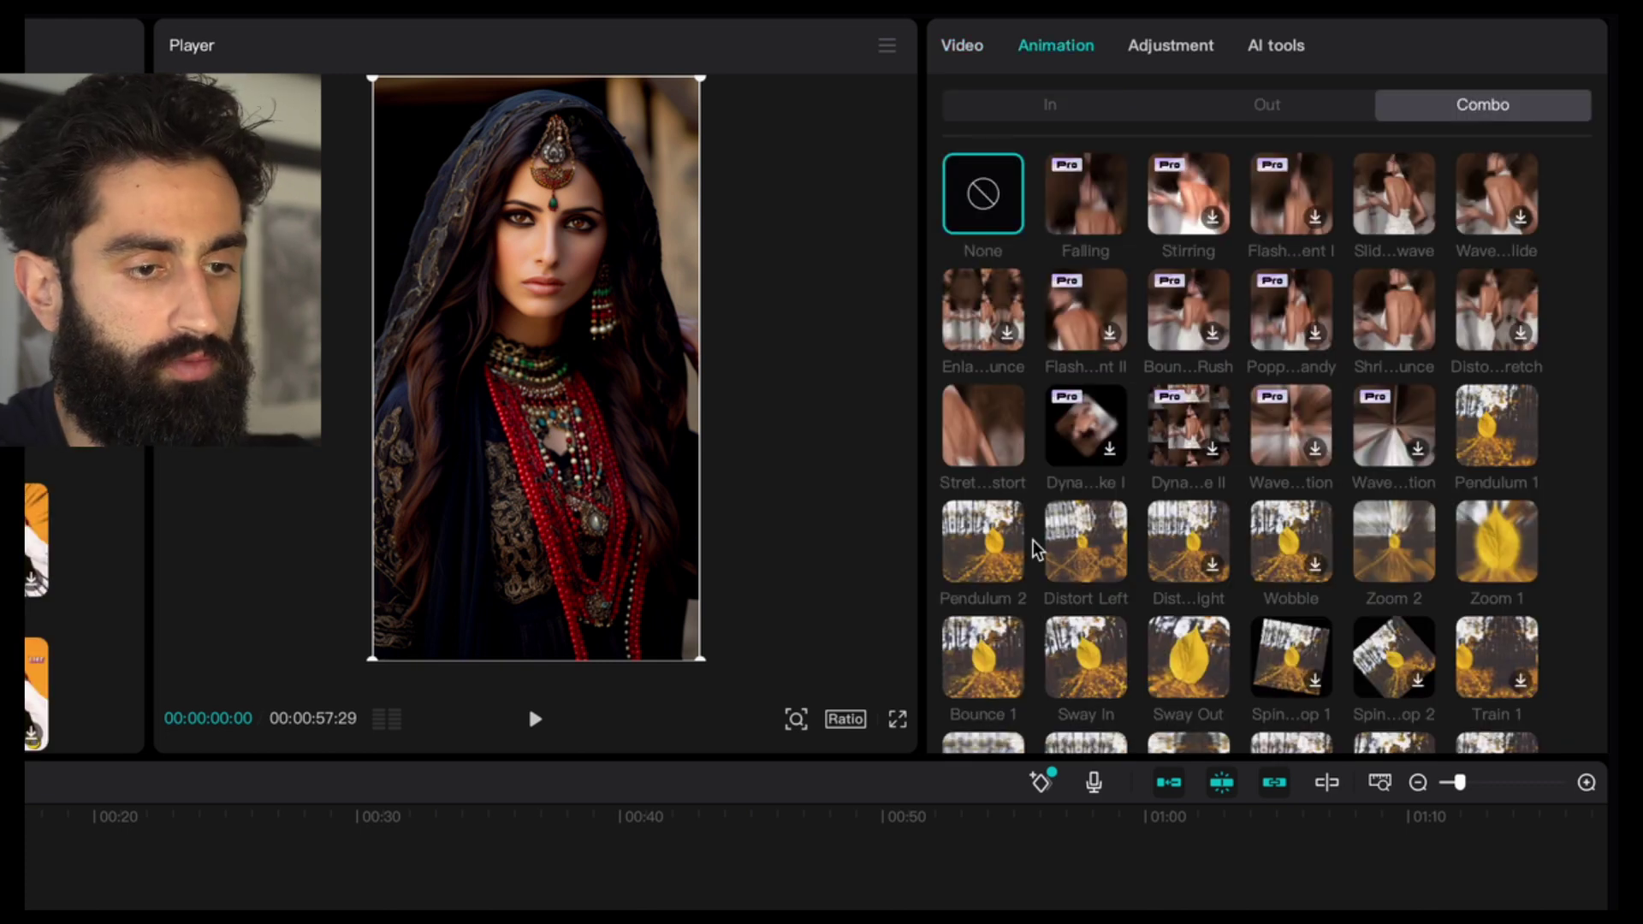
pyautogui.click(1492, 432)
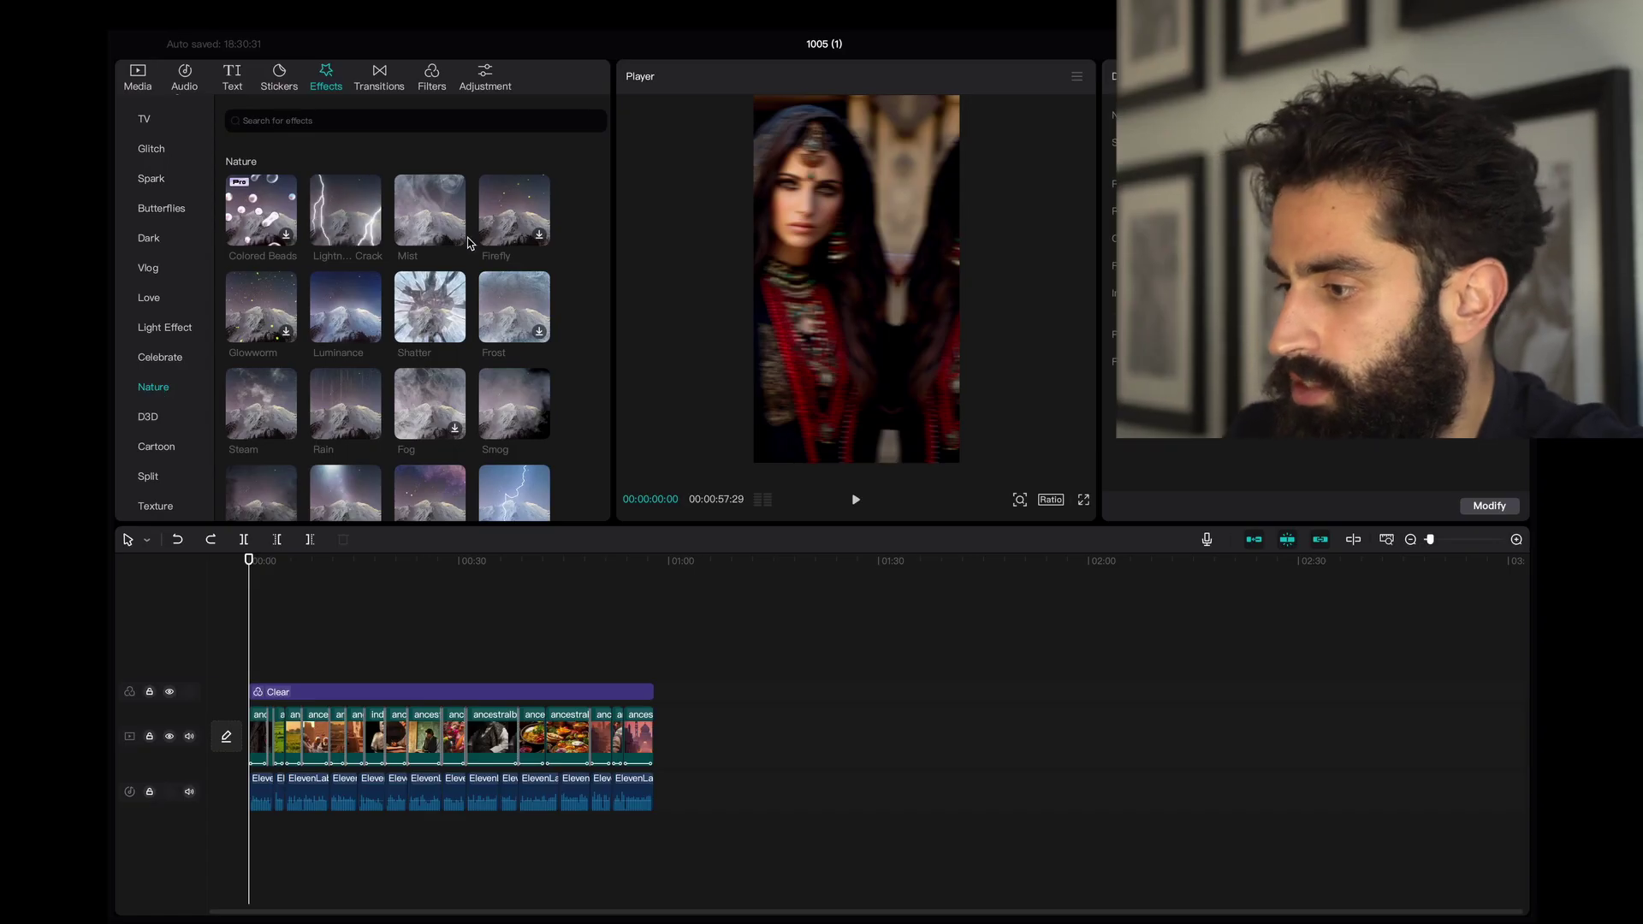
# Step: Add the Sun nature effect over the Sindhi woman clip at the start of the timeline
pyautogui.scroll(-2, 385, 342)
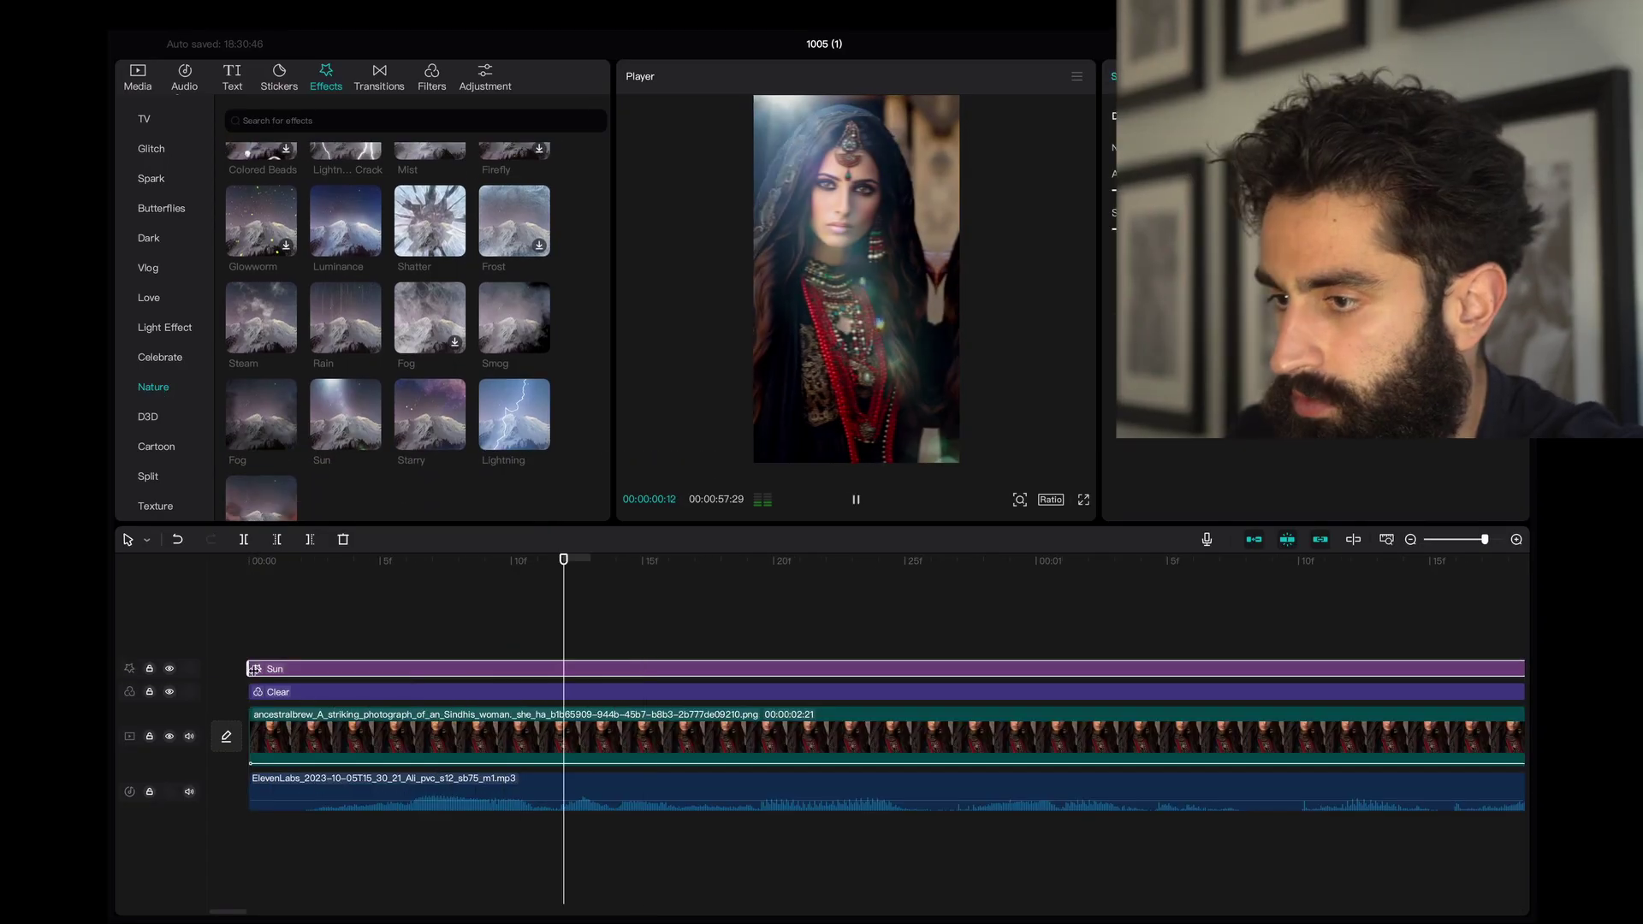
pyautogui.scroll(-5, 254, 668)
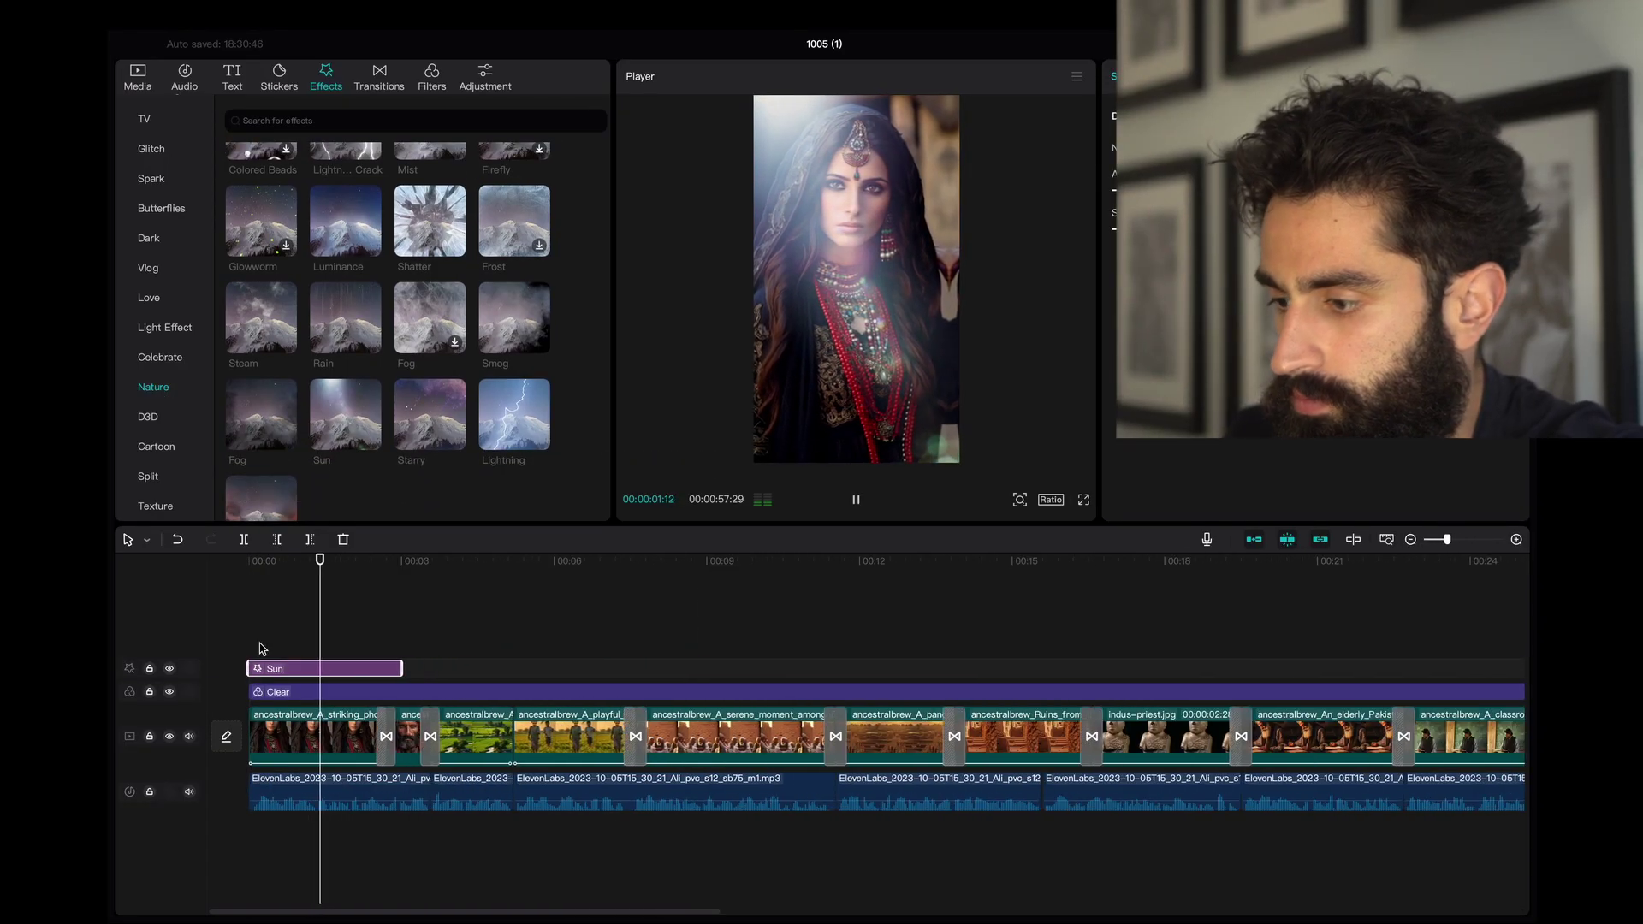
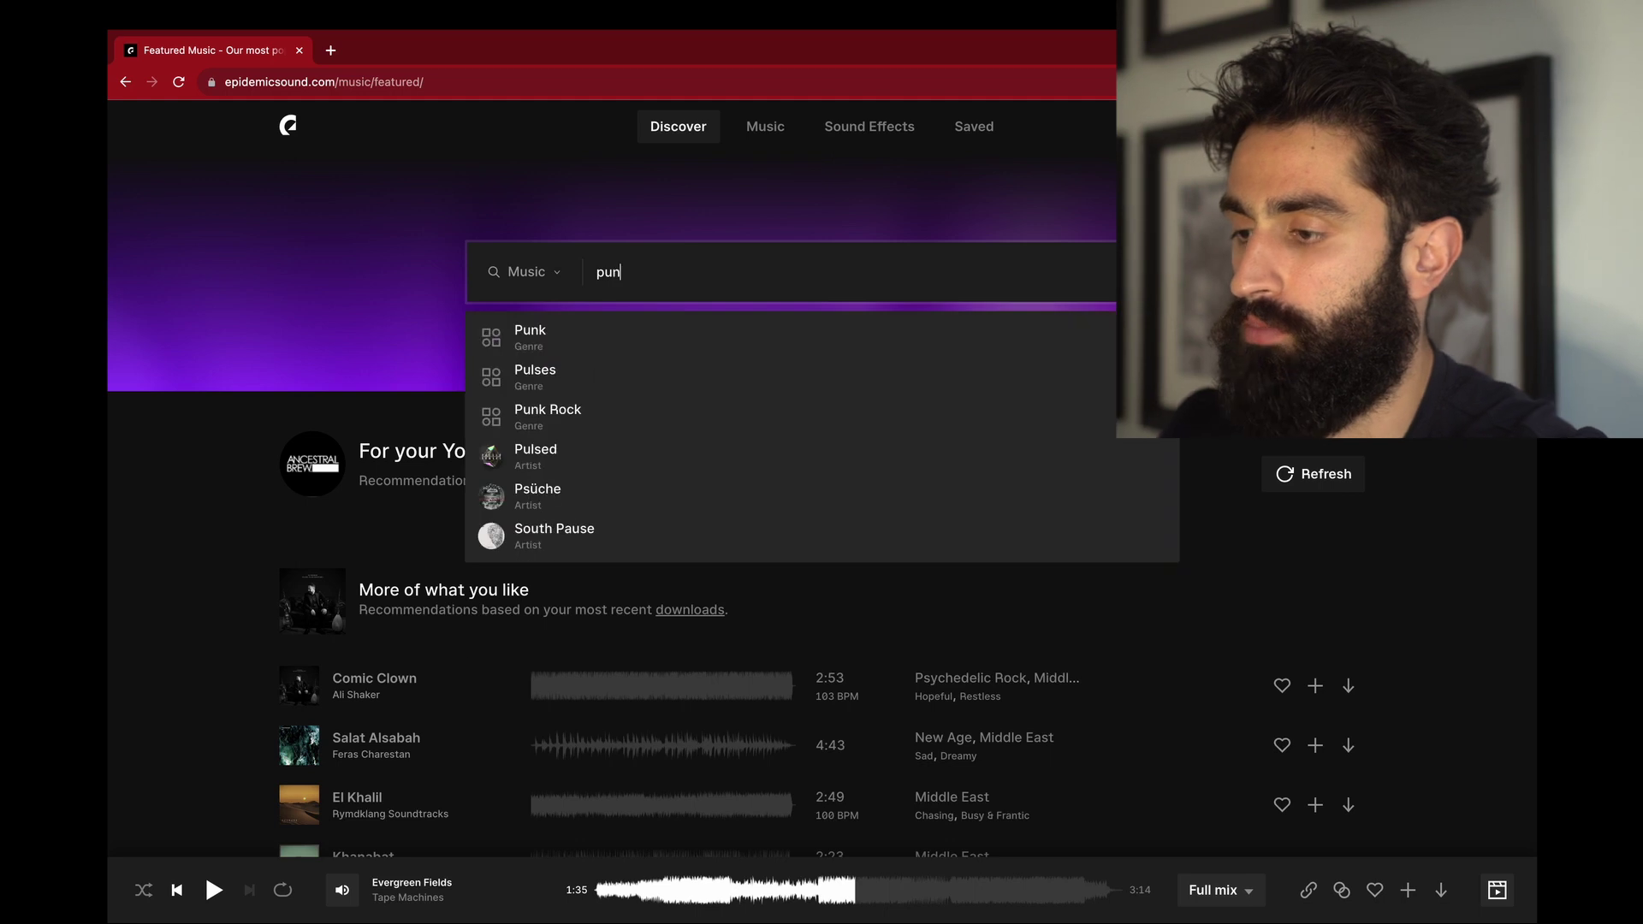
# Step: Search the Epidemic Sound music library for "punjab" and browse the matching tracks
pyautogui.write('ab')
pyautogui.click(568, 421)
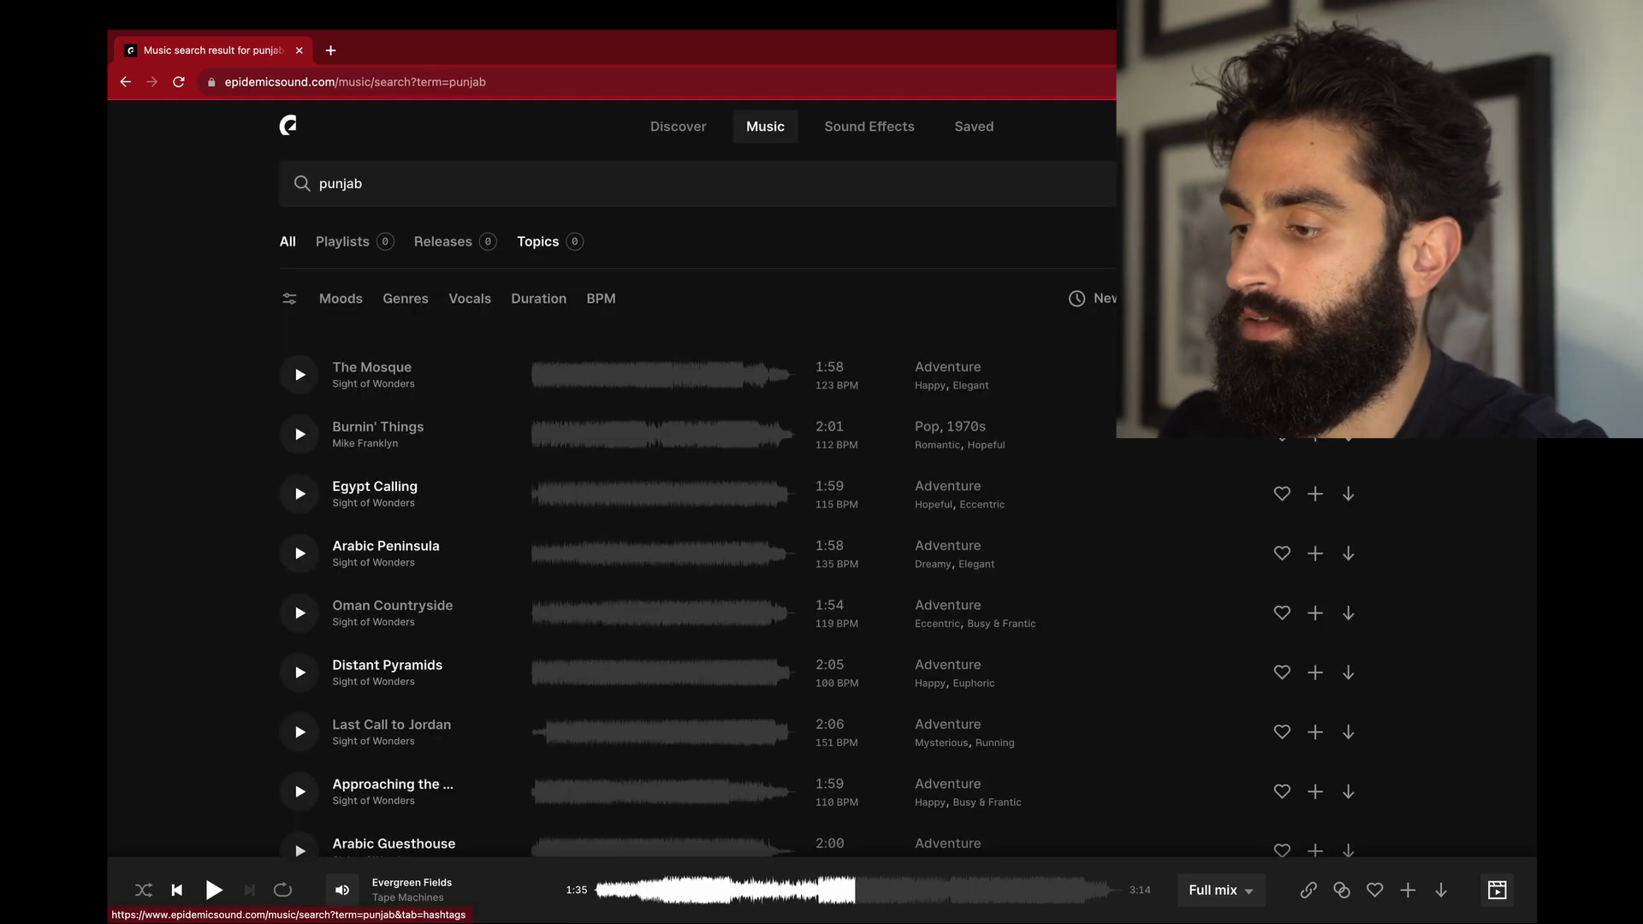
pyautogui.scroll(-2, 569, 423)
pyautogui.scroll(-1, 572, 424)
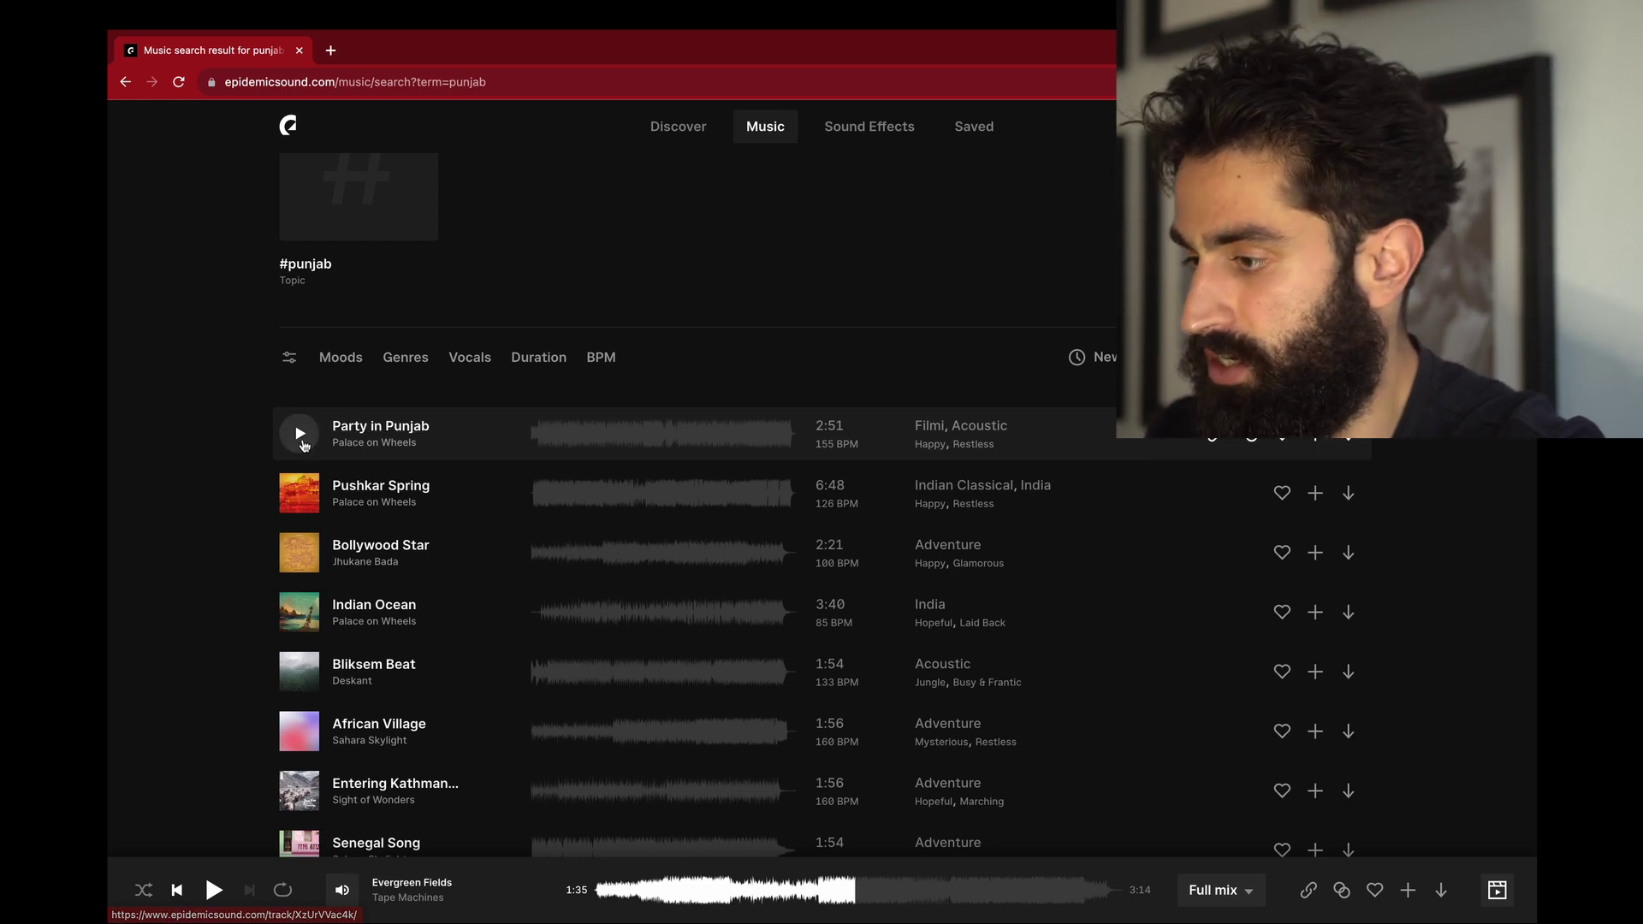
# Step: Preview the tracks Party in Punjab and Bollywood Star, and download Party in Punjab as a full-mix MP3
pyautogui.click(300, 433)
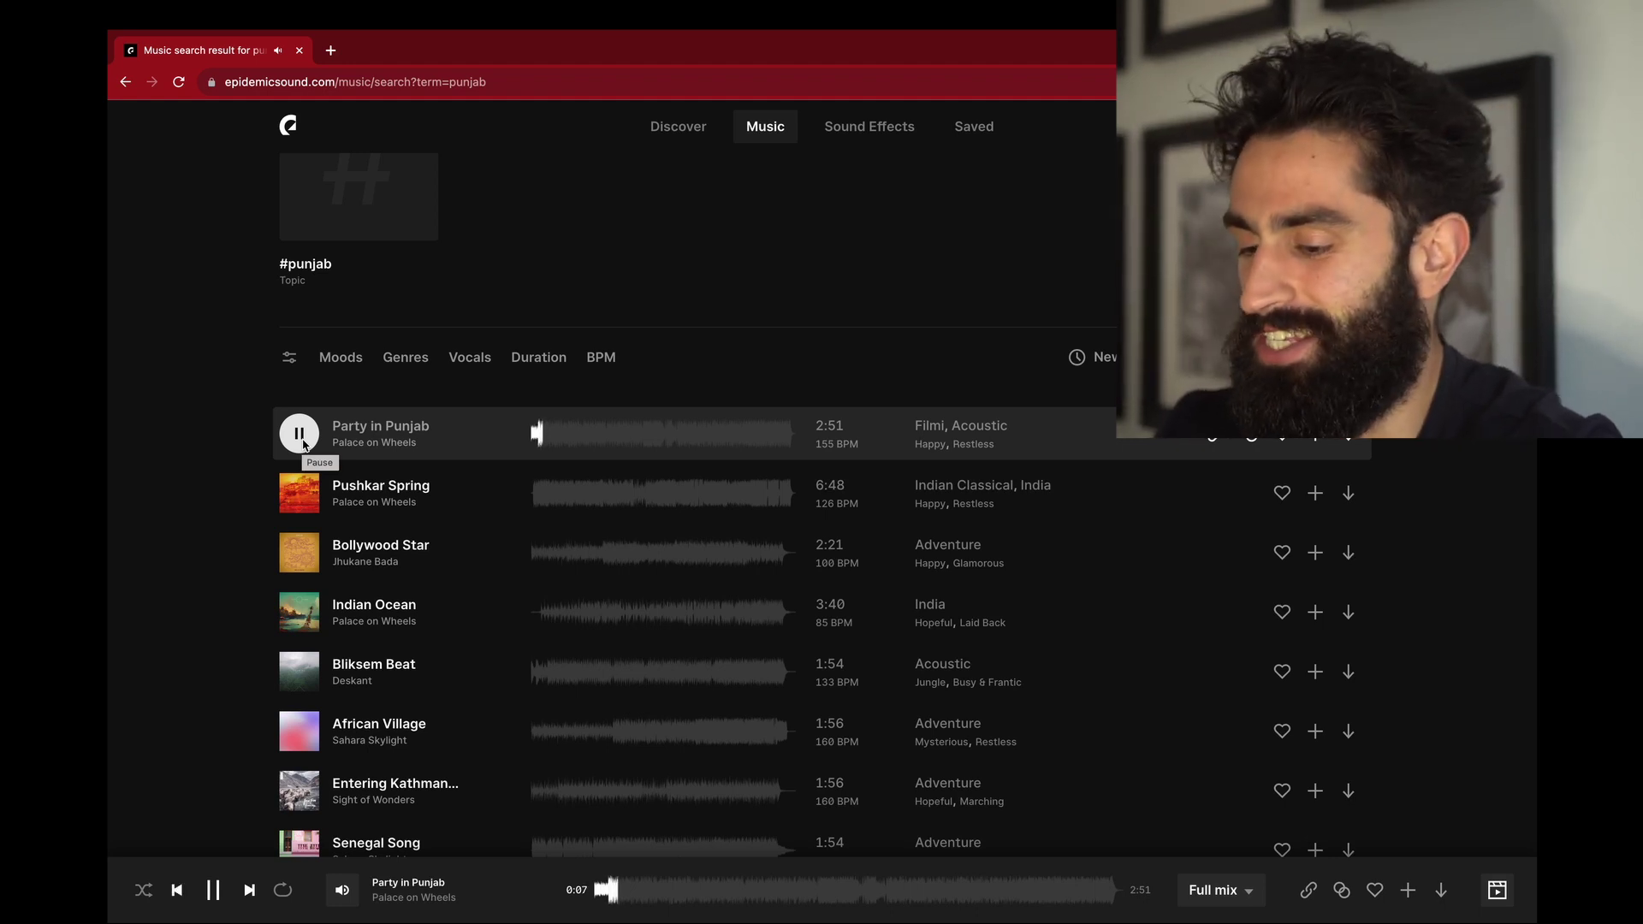
pyautogui.click(300, 433)
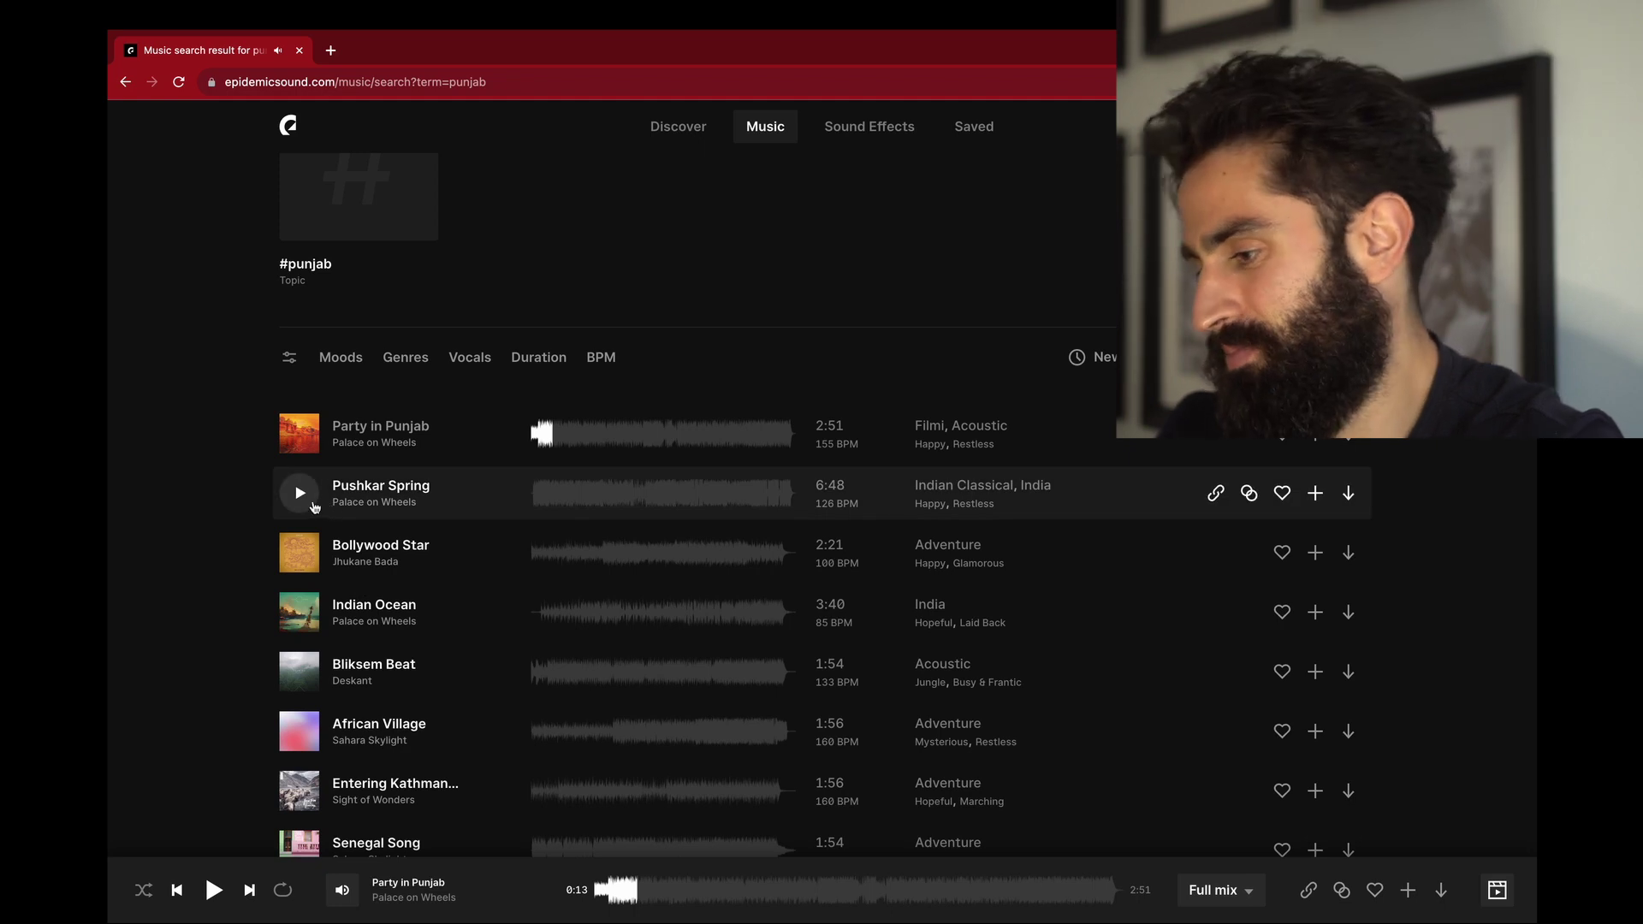
pyautogui.click(292, 562)
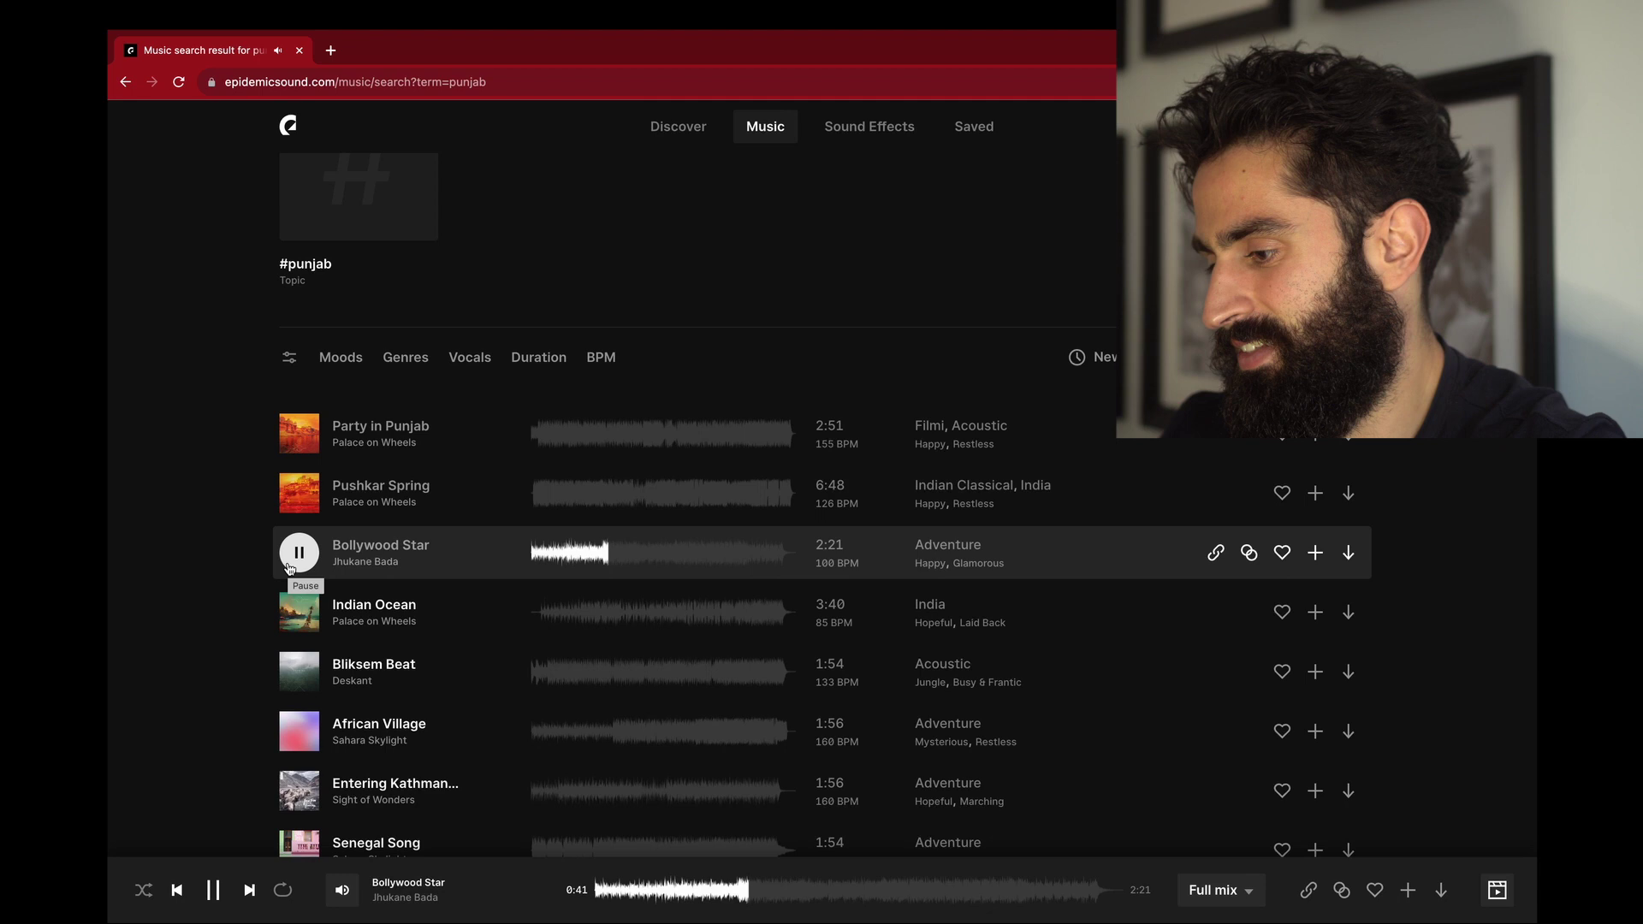
pyautogui.click(290, 565)
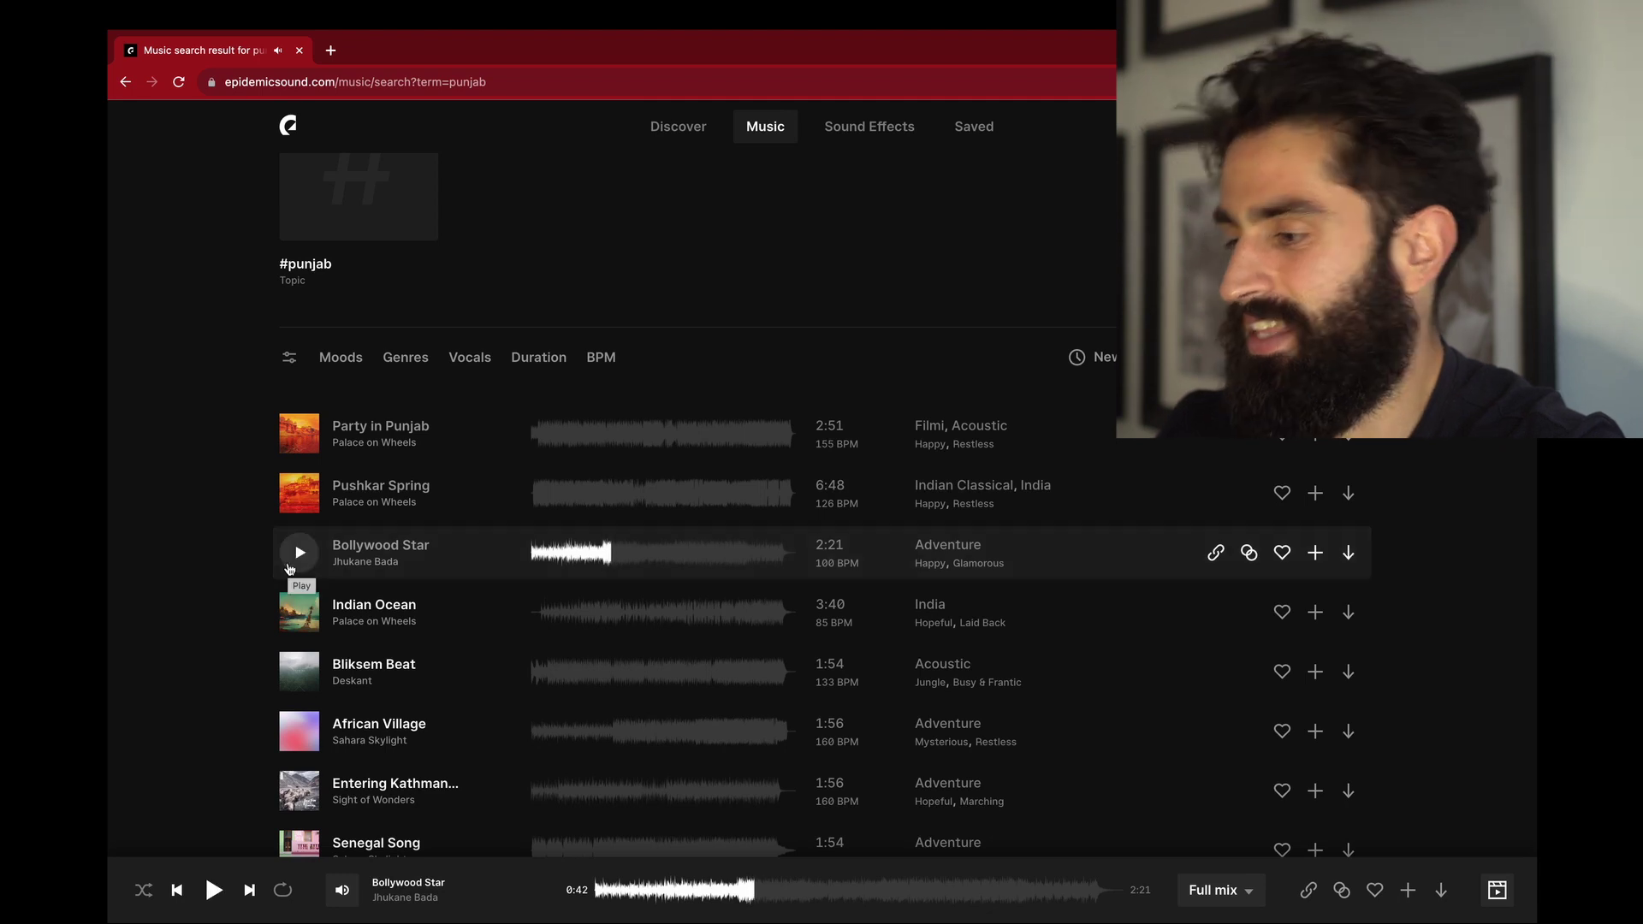
pyautogui.click(1350, 443)
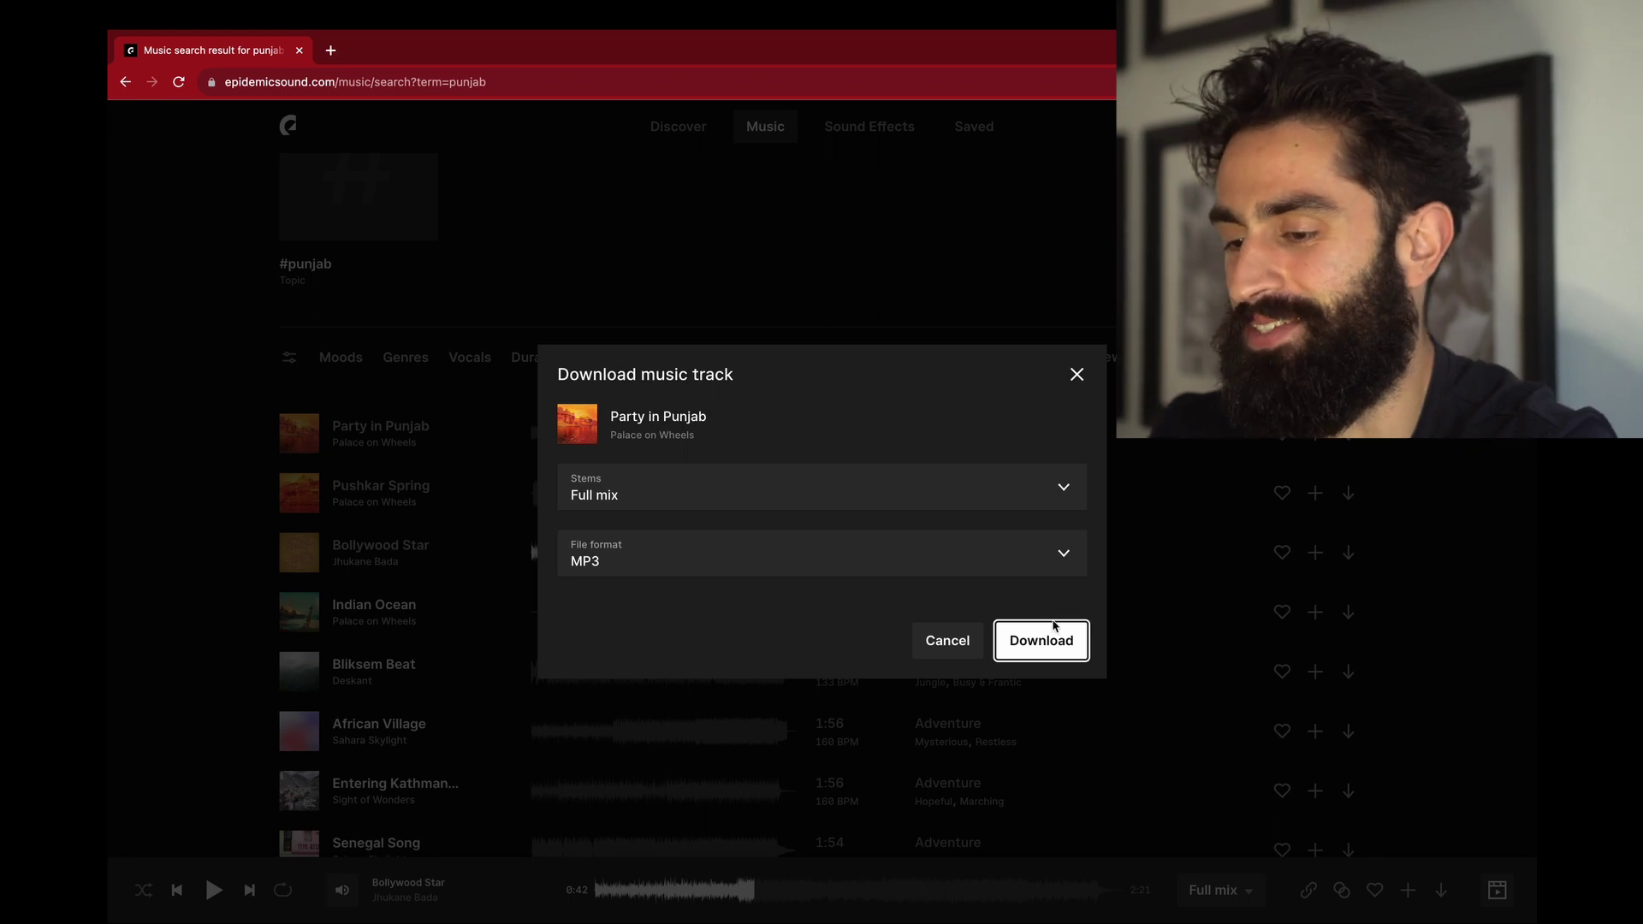
pyautogui.click(1033, 660)
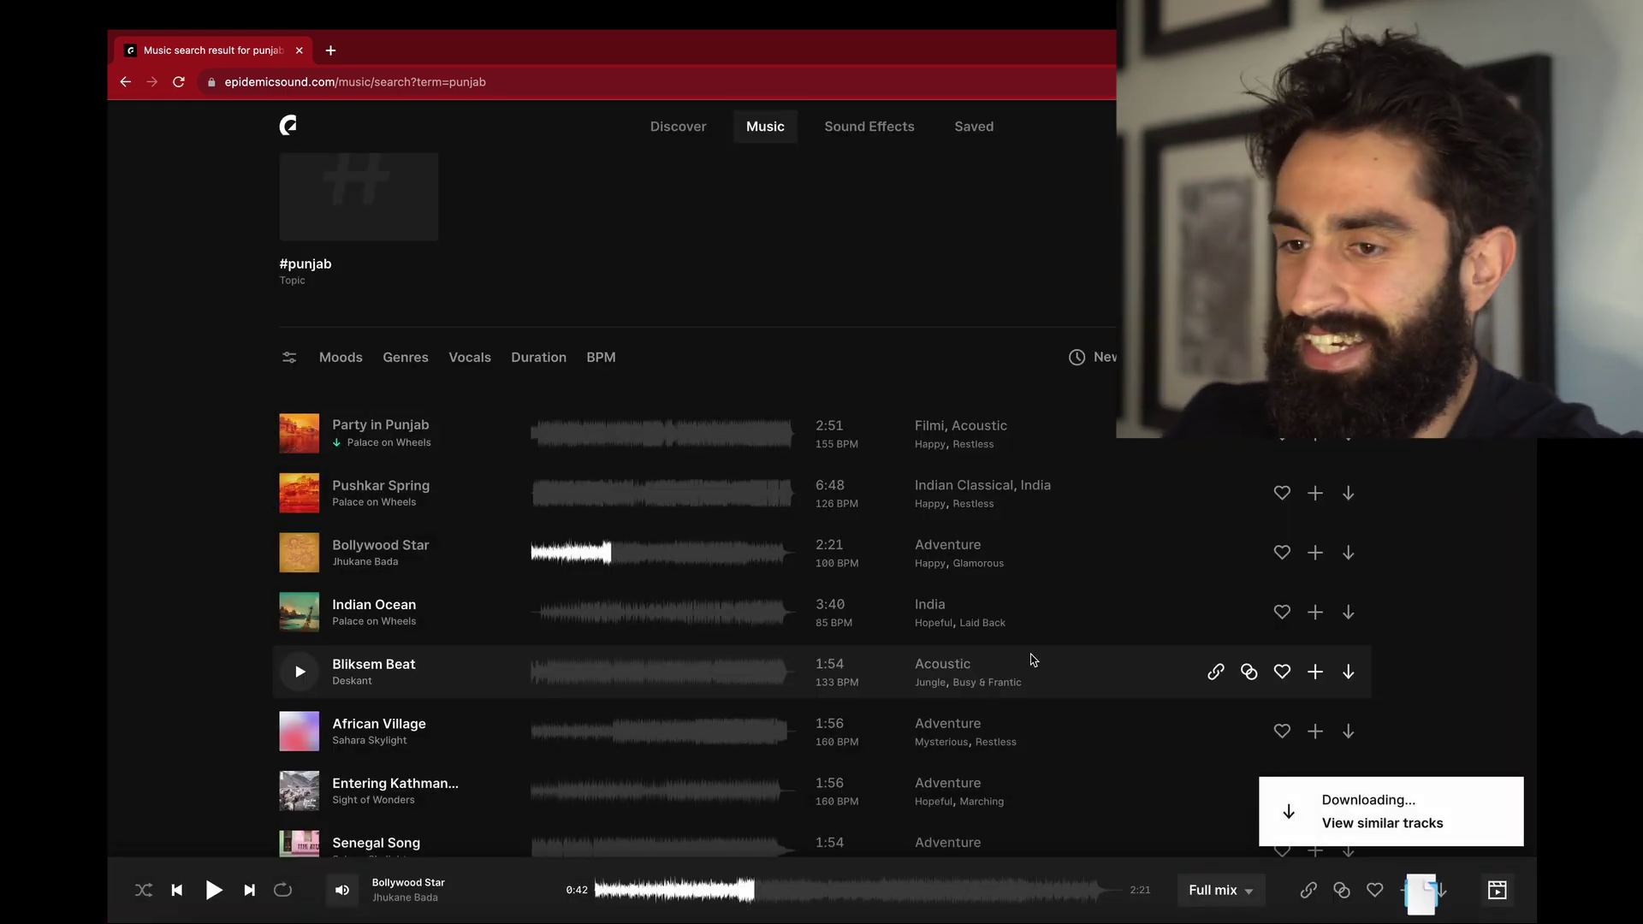
# Step: Switch to Finder and bring the downloaded Party in Punjab MP3 into the CapCut timeline beneath the voiceover
pyautogui.press('super+Tab')
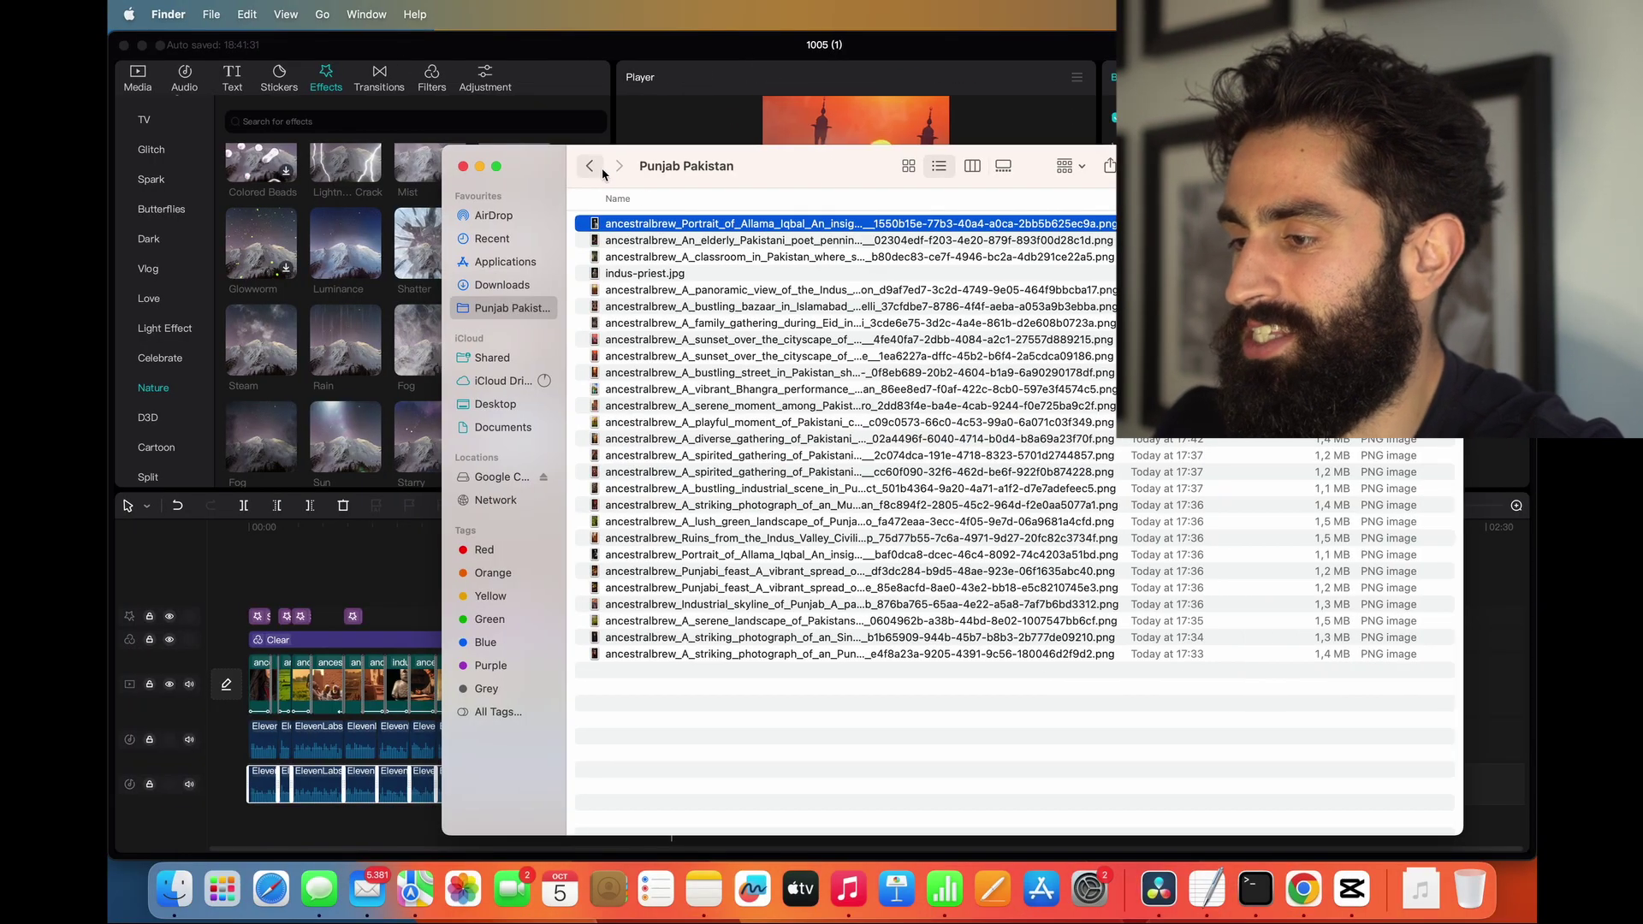
pyautogui.click(590, 170)
pyautogui.moveTo(723, 225); pyautogui.dragTo(1493, 804)
pyautogui.click(849, 785)
pyautogui.moveTo(849, 786); pyautogui.dragTo(638, 815)
# Step: Cut the Party in Punjab track at 00:00:57:29, where the video ends, and delete the remainder
pyautogui.click(257, 529)
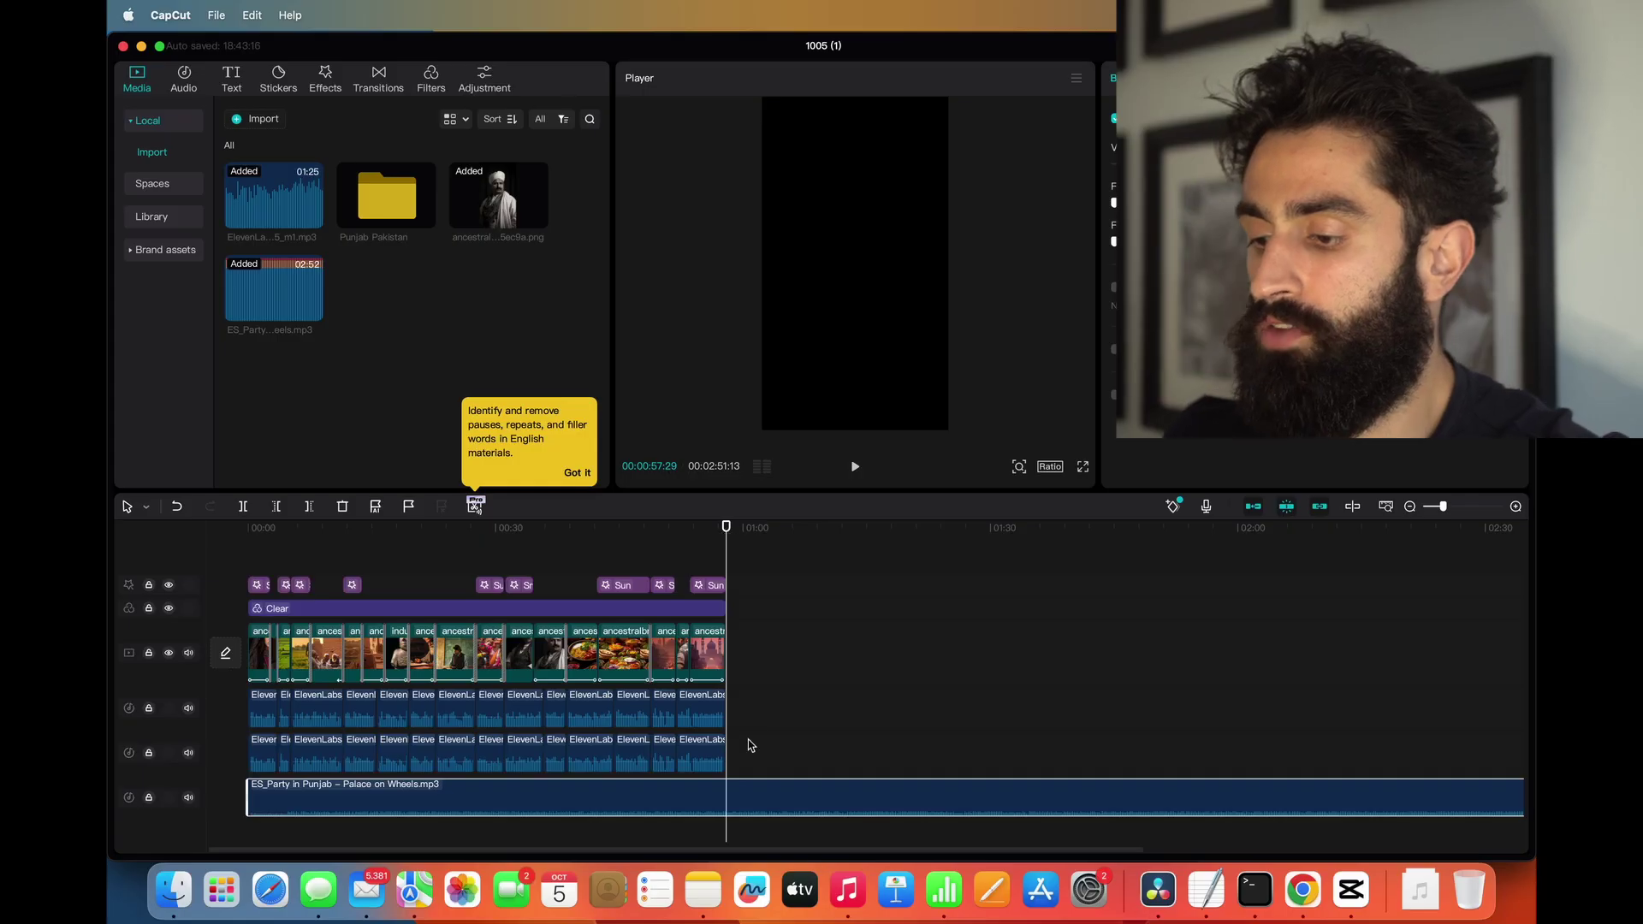
pyautogui.click(773, 790)
pyautogui.press('Delete')
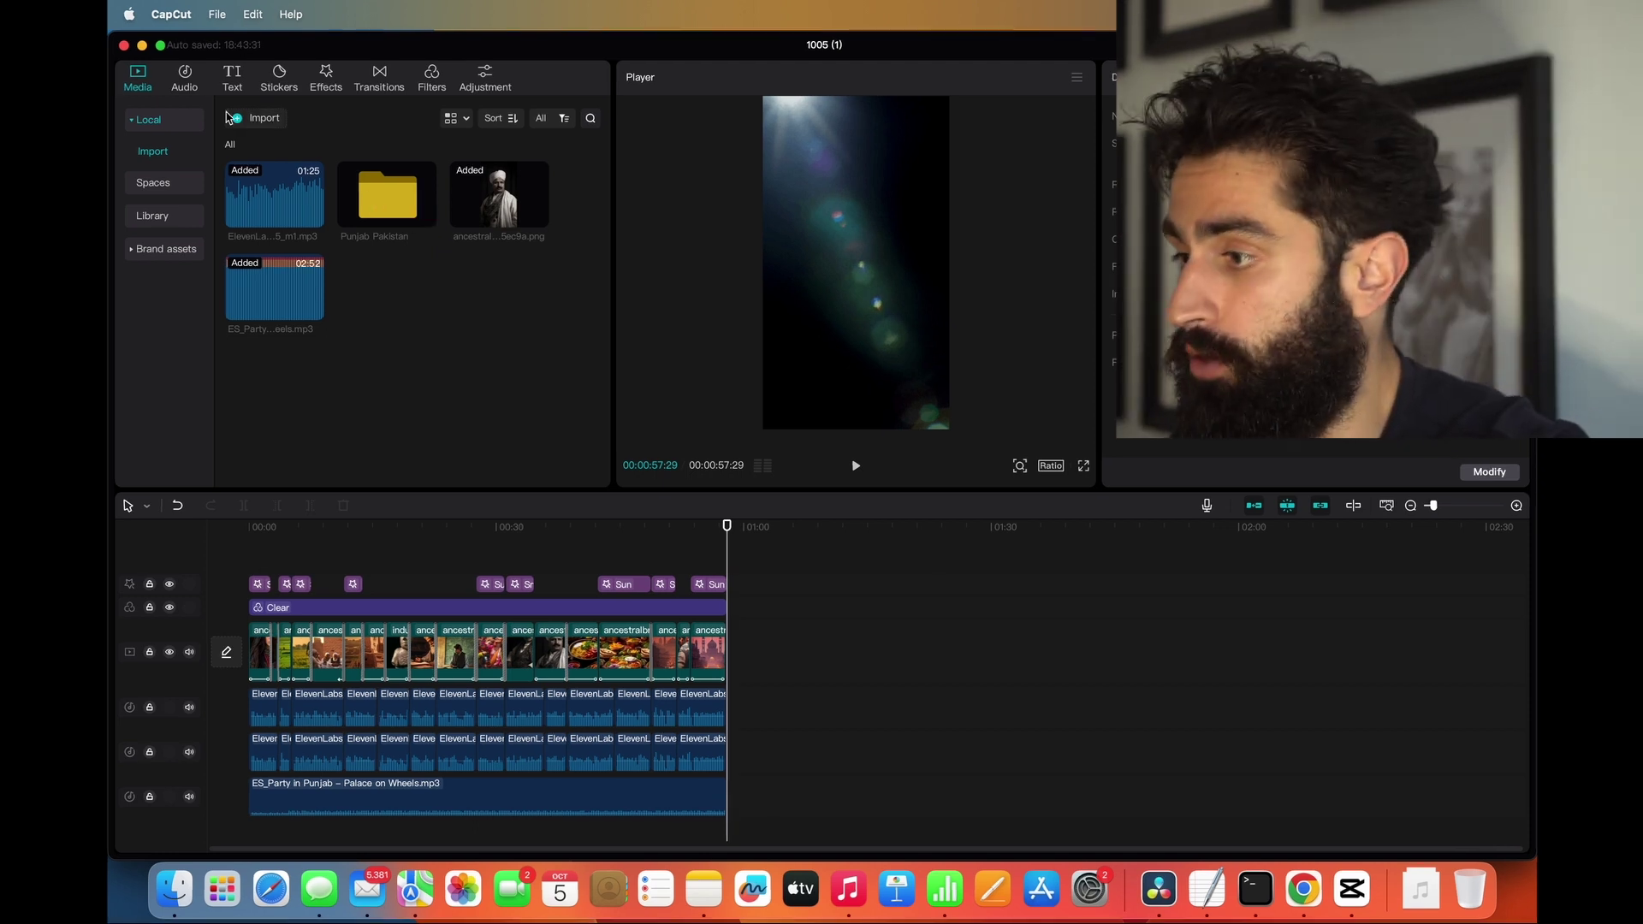
# Step: Try generating English auto captions for the video, check them on the seated men clip and undo them
pyautogui.click(234, 80)
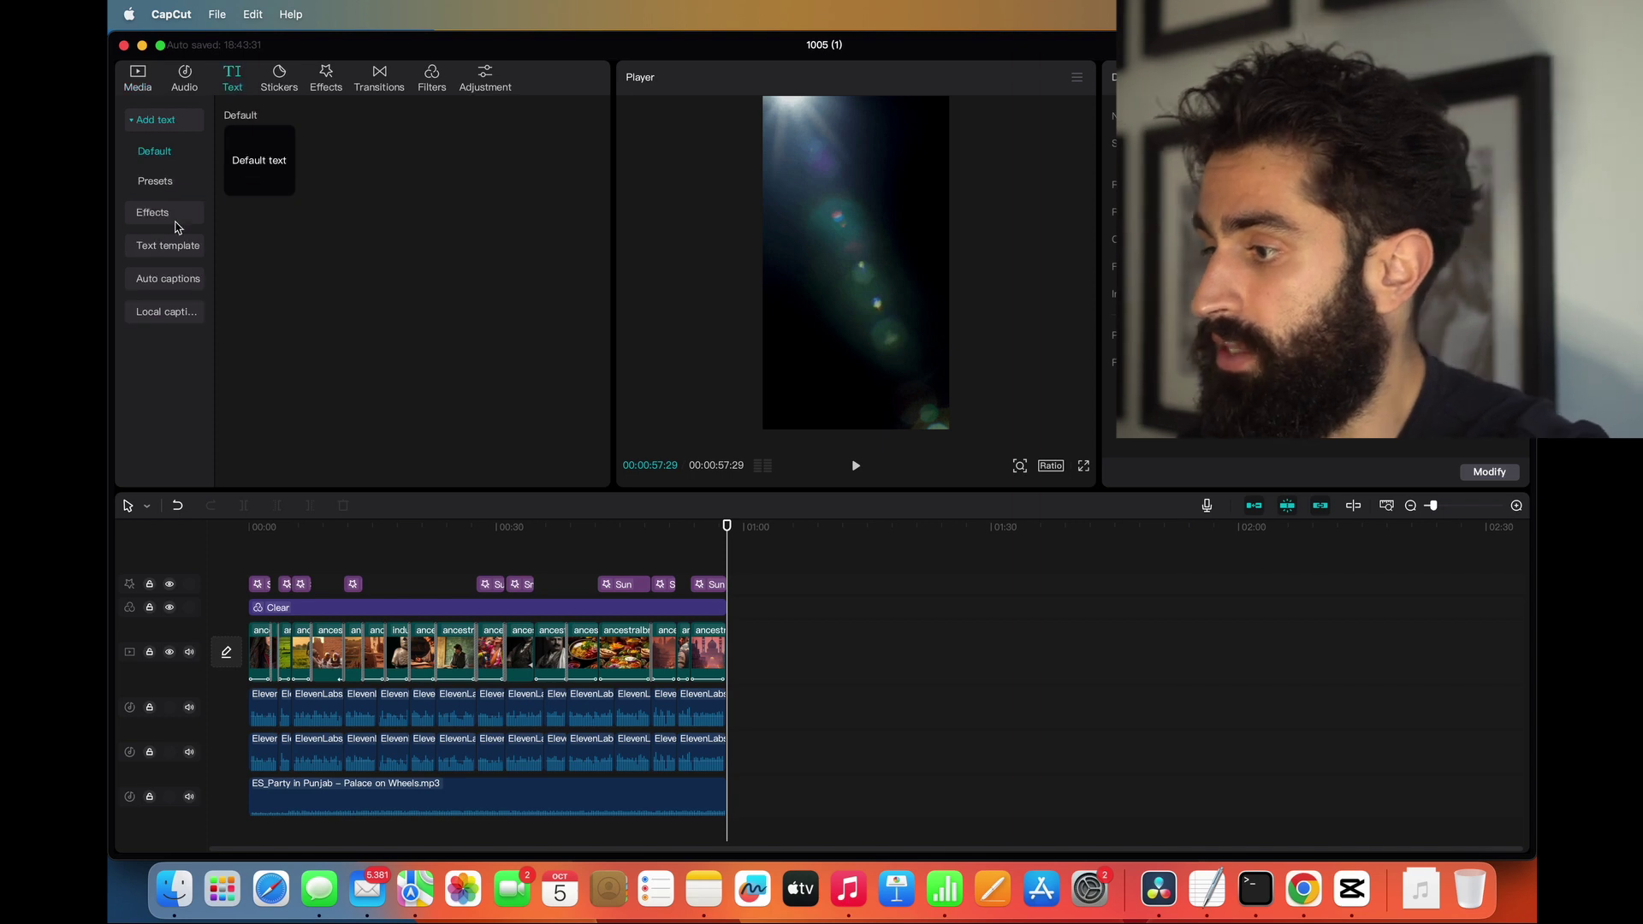
pyautogui.click(169, 279)
pyautogui.click(383, 385)
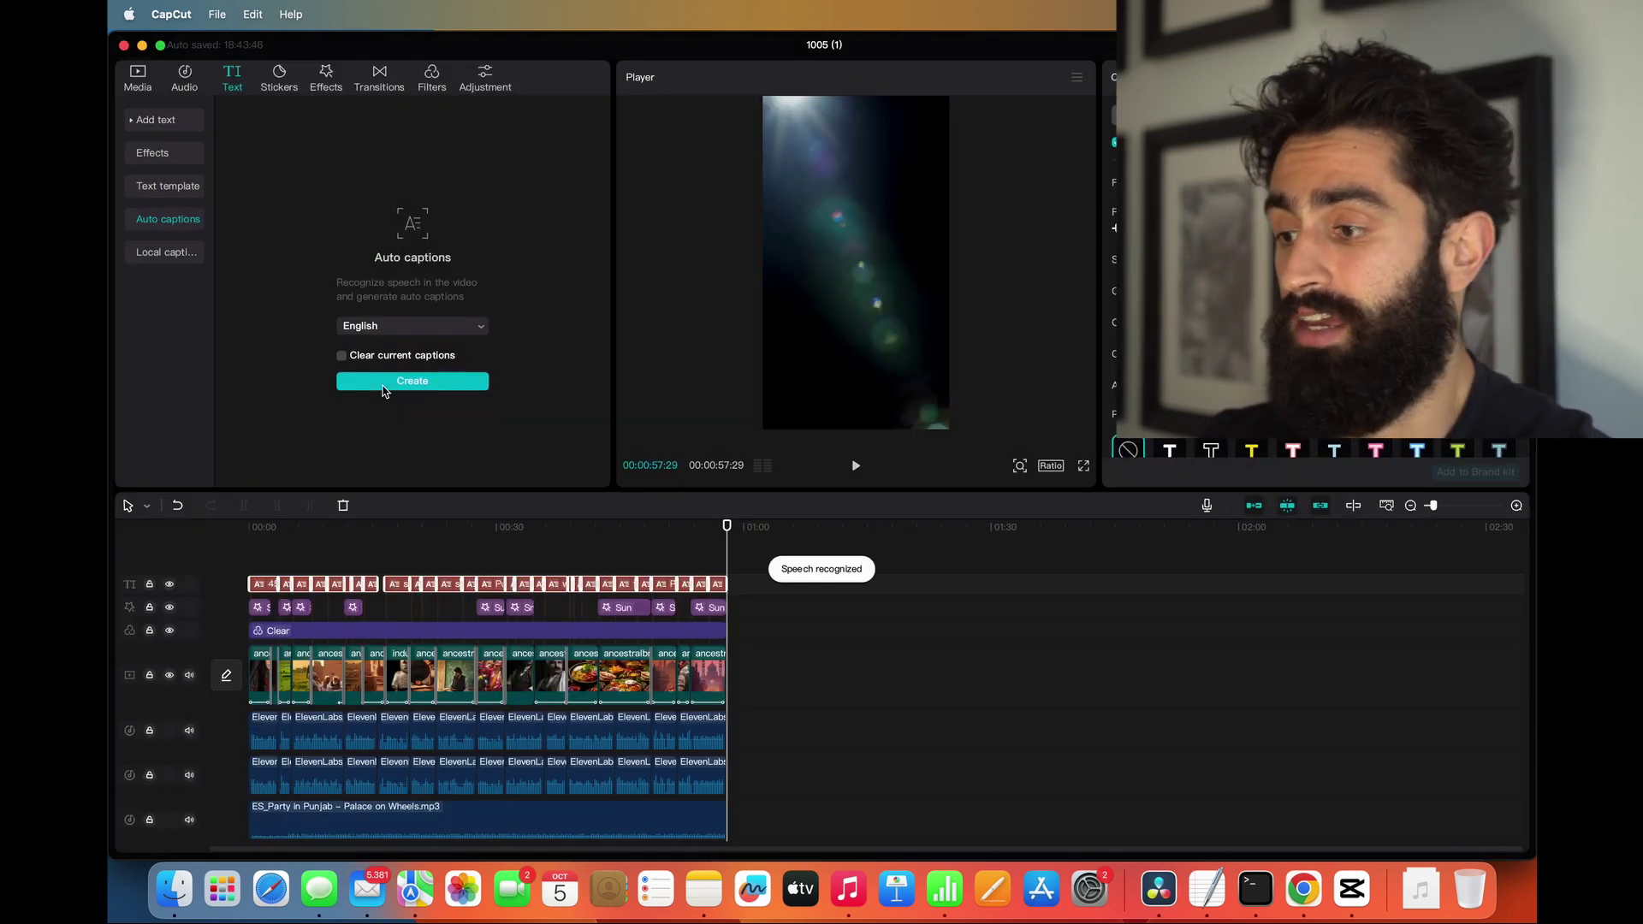
pyautogui.click(318, 528)
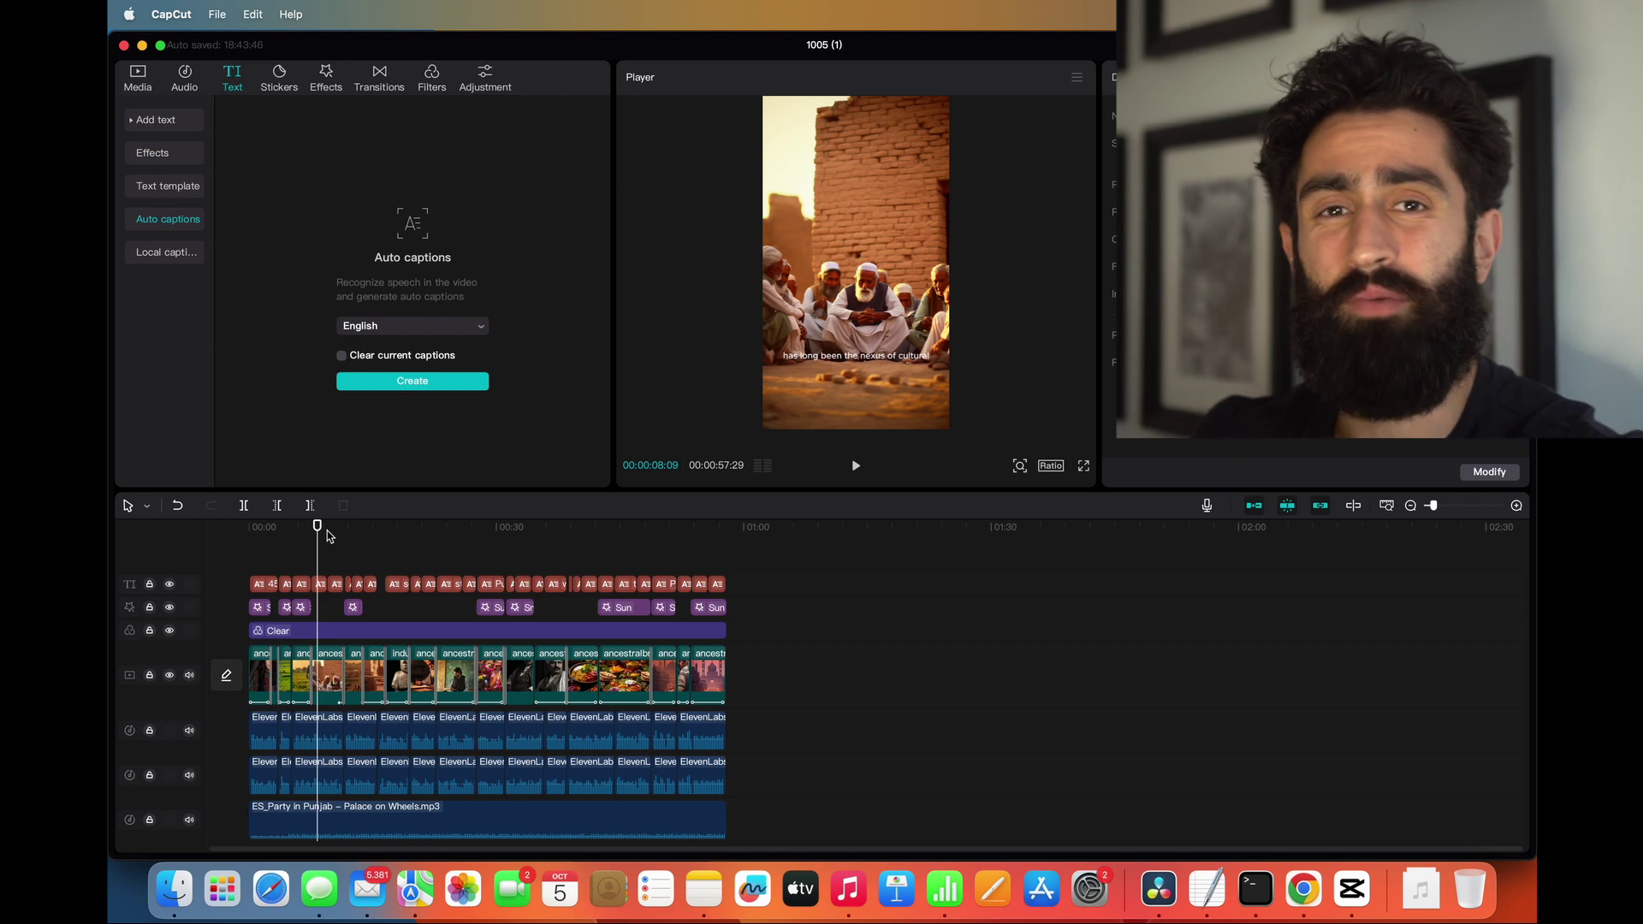
pyautogui.press('super+z')
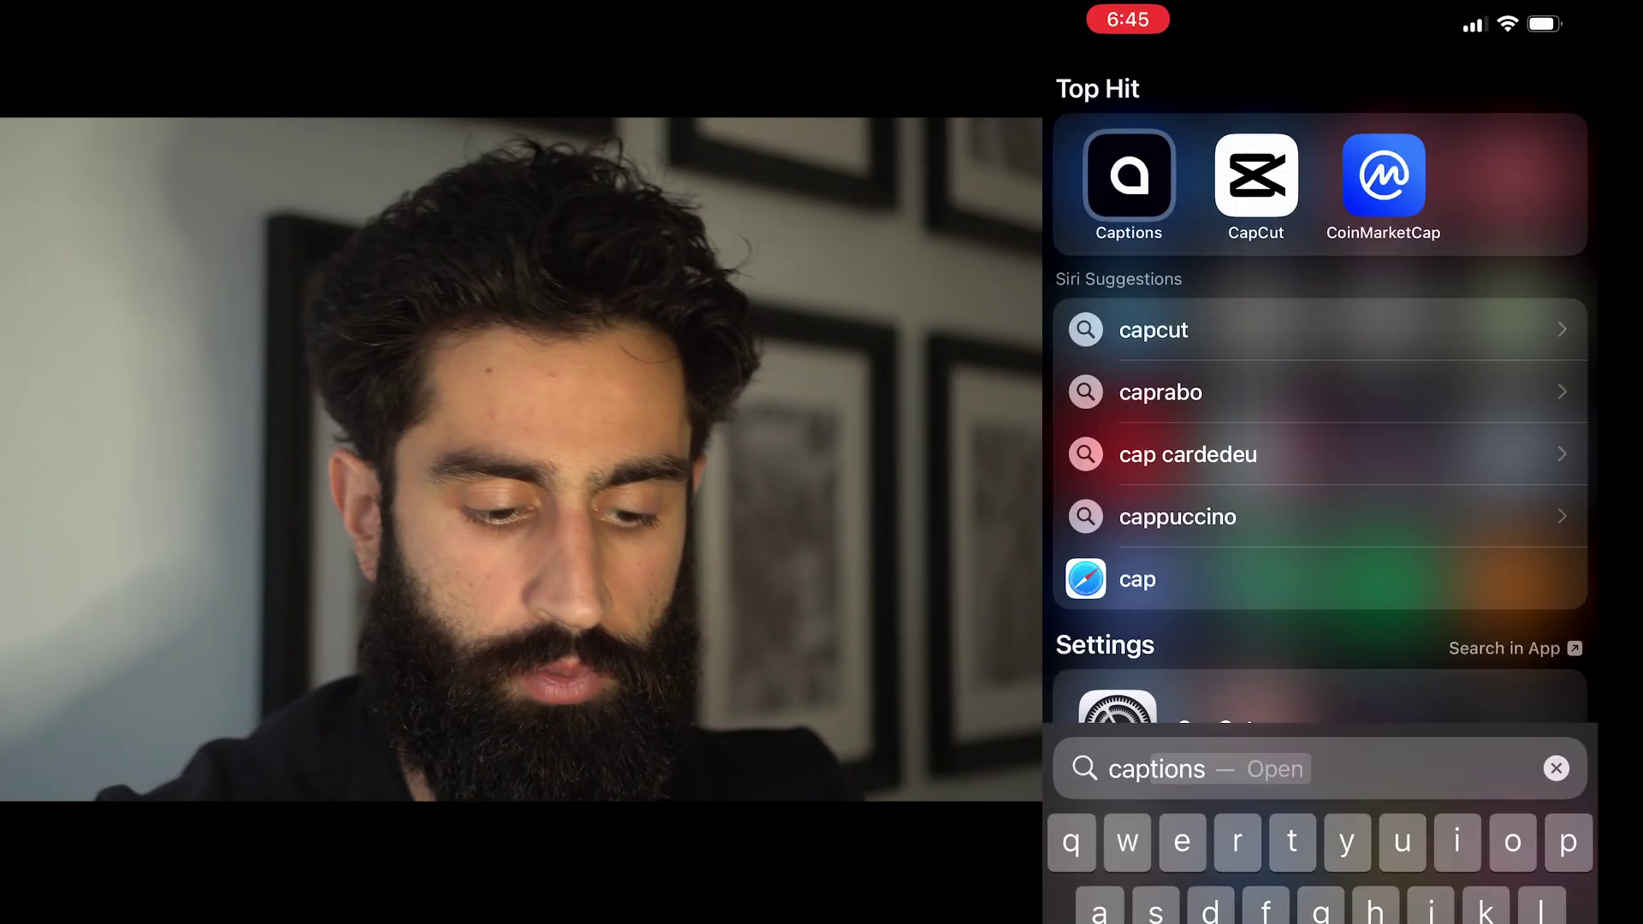
# Step: Switch to the Captions app on the phone
pyautogui.press('Return')
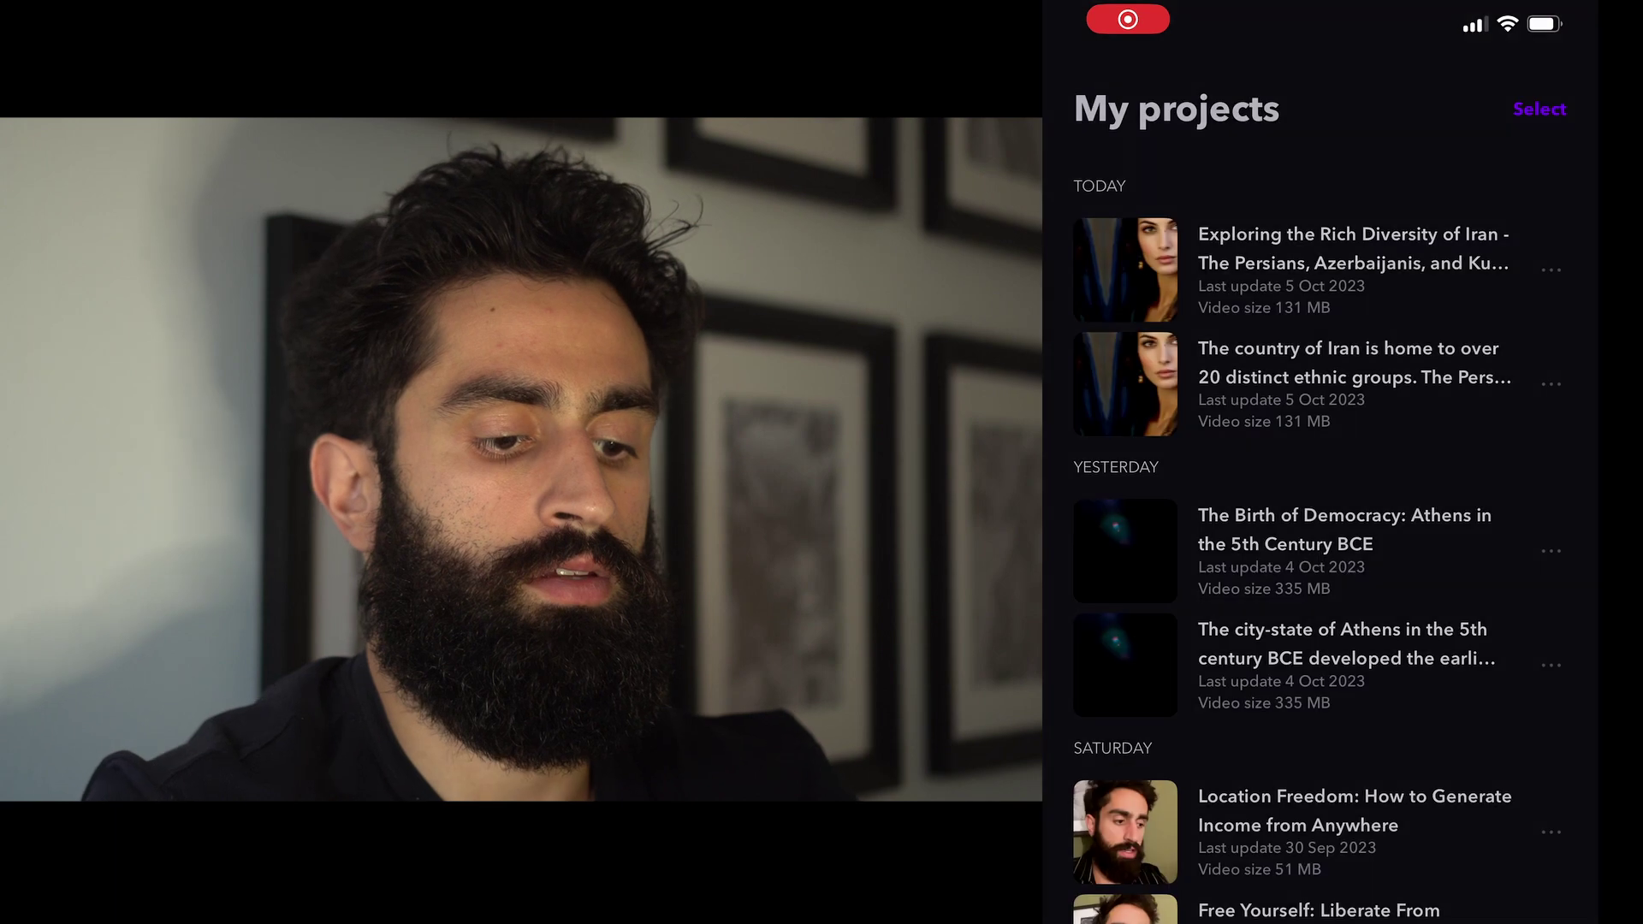